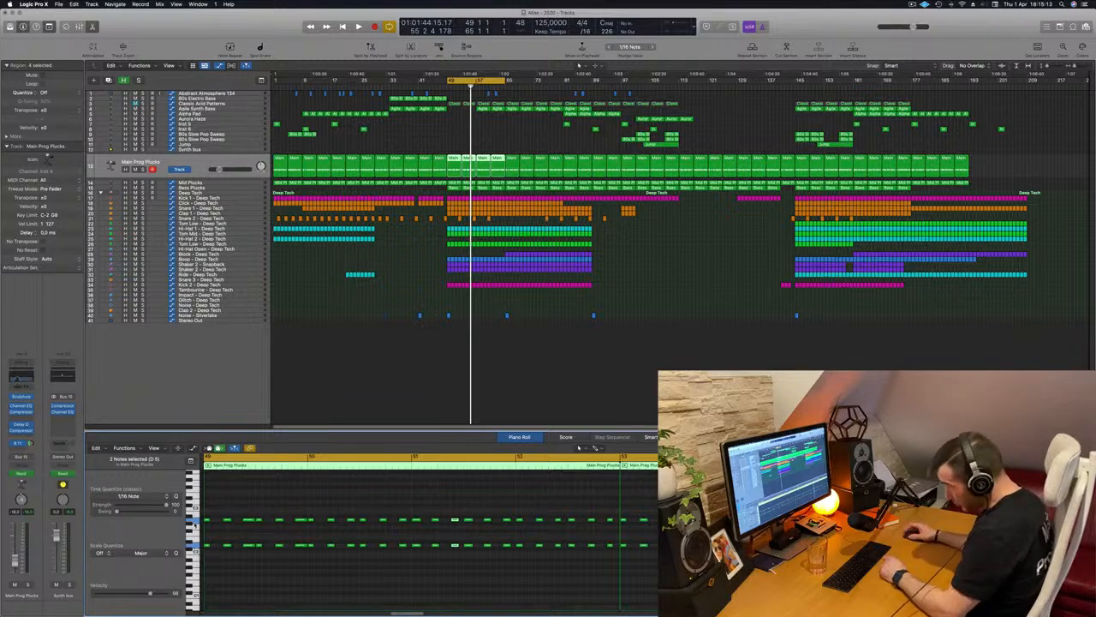
Solo the Main Prog Plucks track, start playback and open its Channel EQ to watch the filter move
{"action": "left_click", "coordinate": [688, 274]}
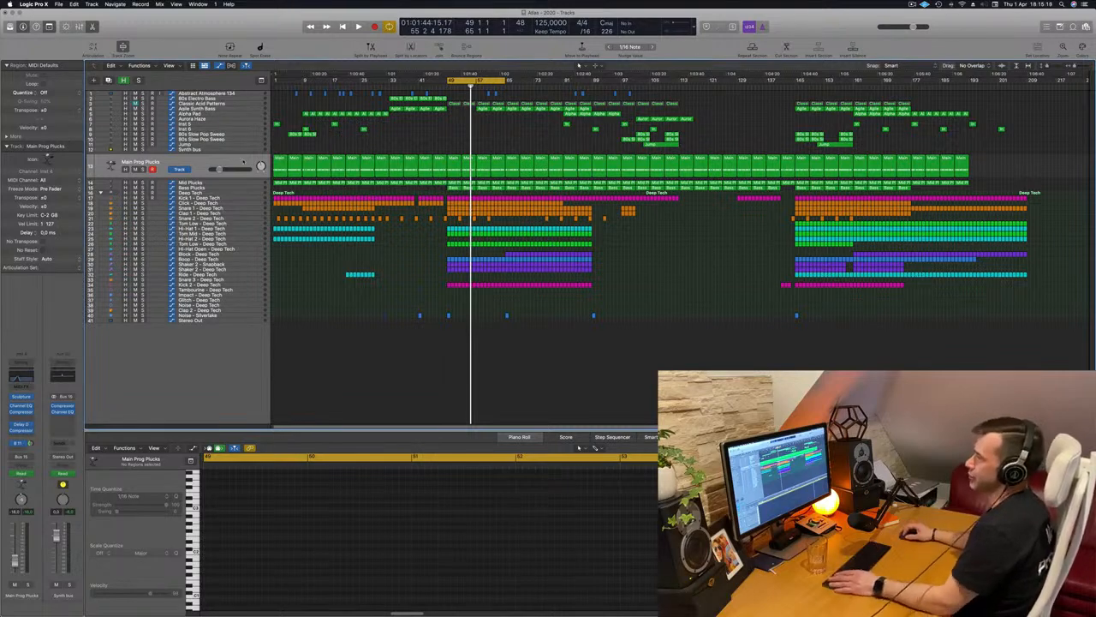
{"action": "key", "text": "super+z"}
{"action": "key", "text": "s"}
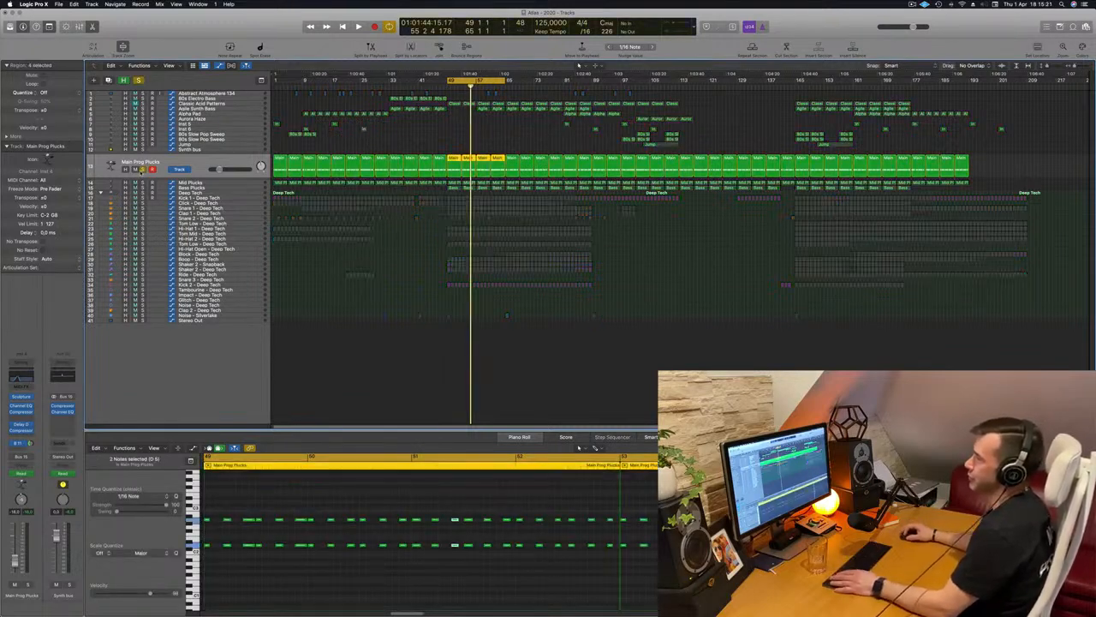
{"action": "key", "text": "space"}
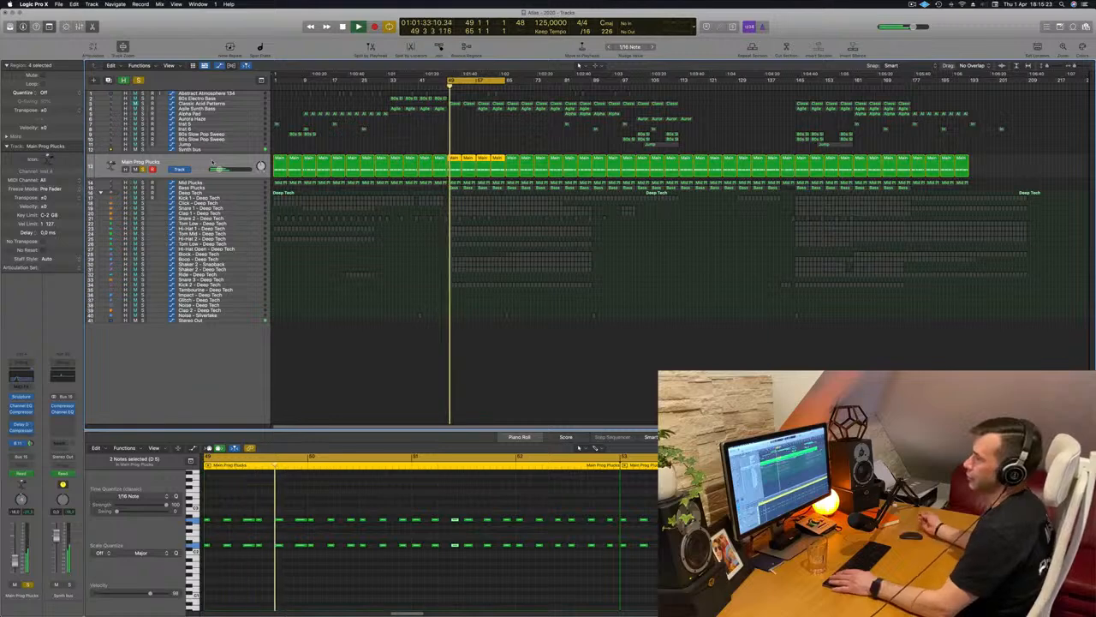
{"action": "left_click", "coordinate": [24, 376]}
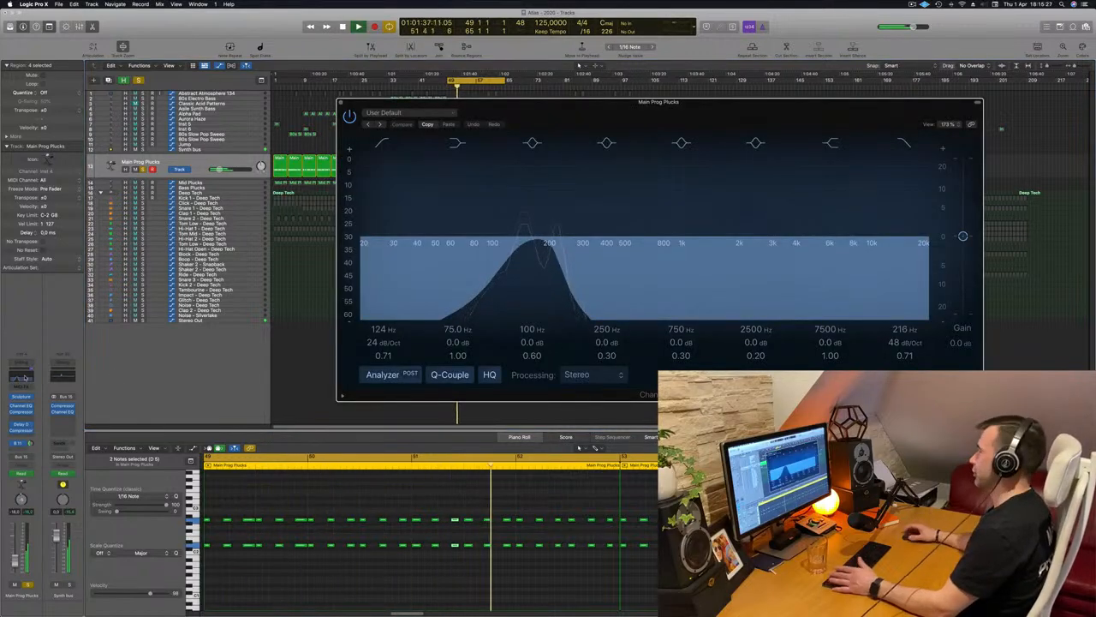
{"action": "left_click_drag", "start_coordinate": [570, 102], "coordinate": [622, 213]}
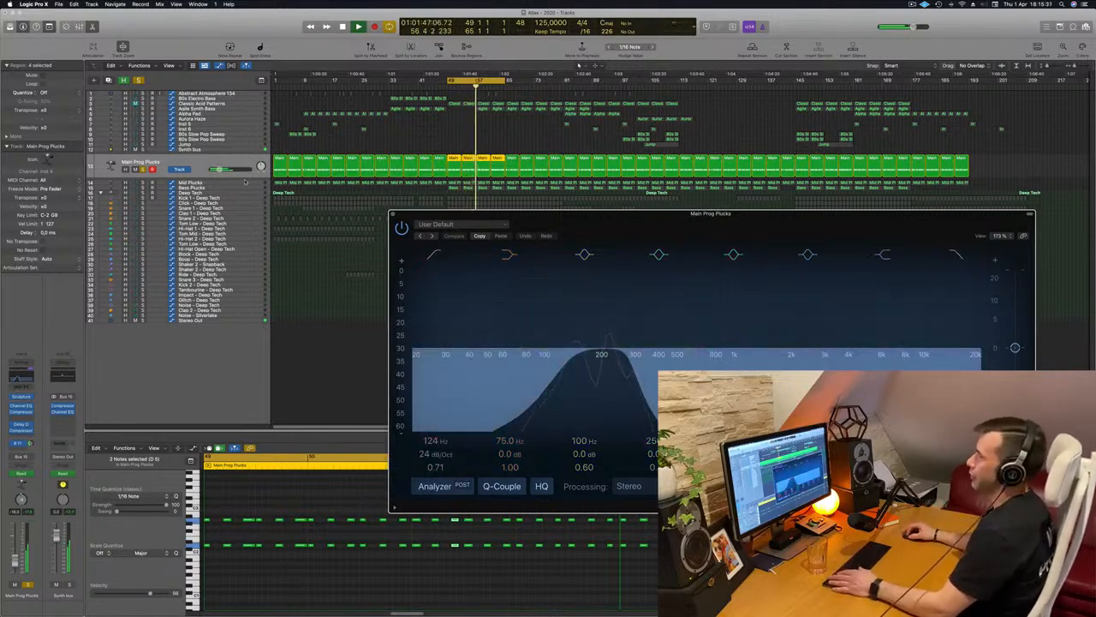
Solo the Mid Plucks track too, open its Channel EQ beside the Main Prog Plucks EQ and play both layers
{"action": "key", "text": "Down"}
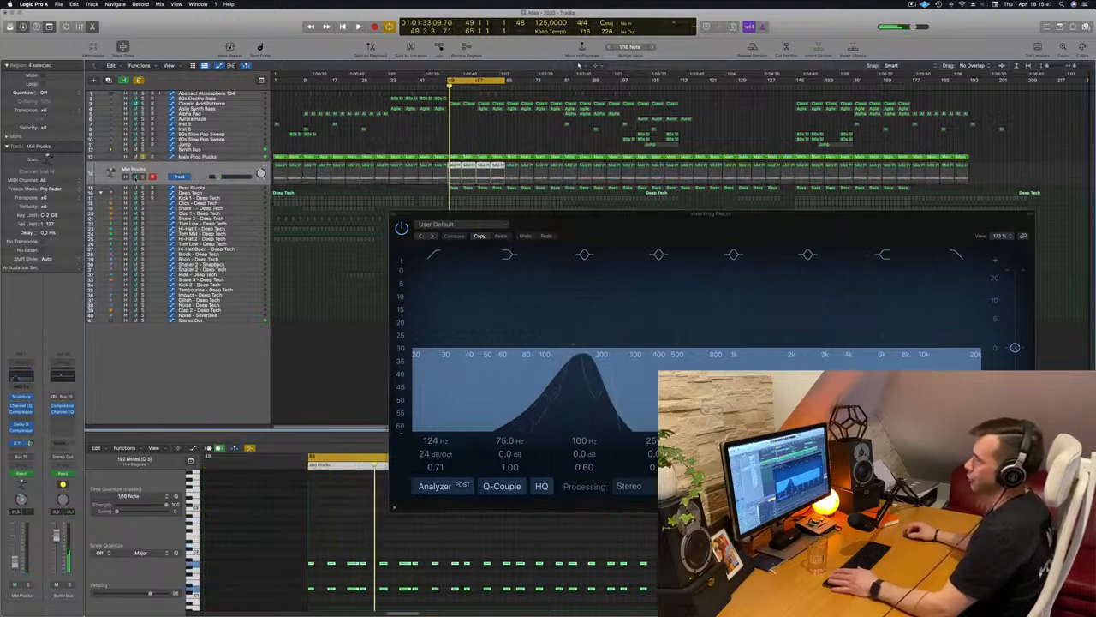
{"action": "left_click", "coordinate": [157, 171]}
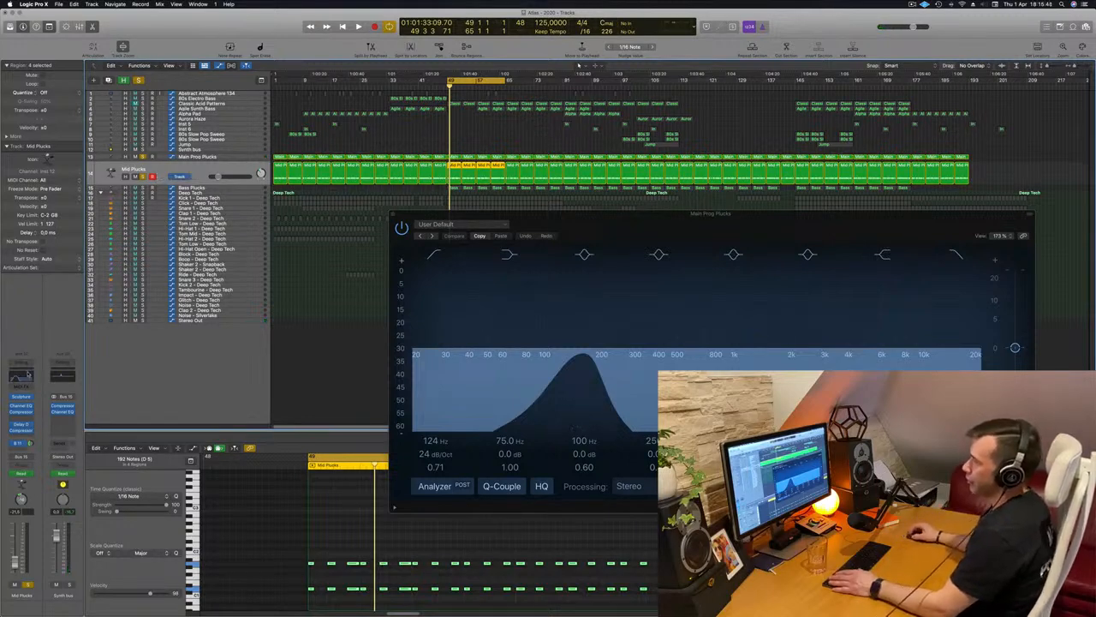
{"action": "left_click", "coordinate": [26, 375]}
{"action": "left_click_drag", "start_coordinate": [663, 117], "coordinate": [433, 284]}
{"action": "key", "text": "space"}
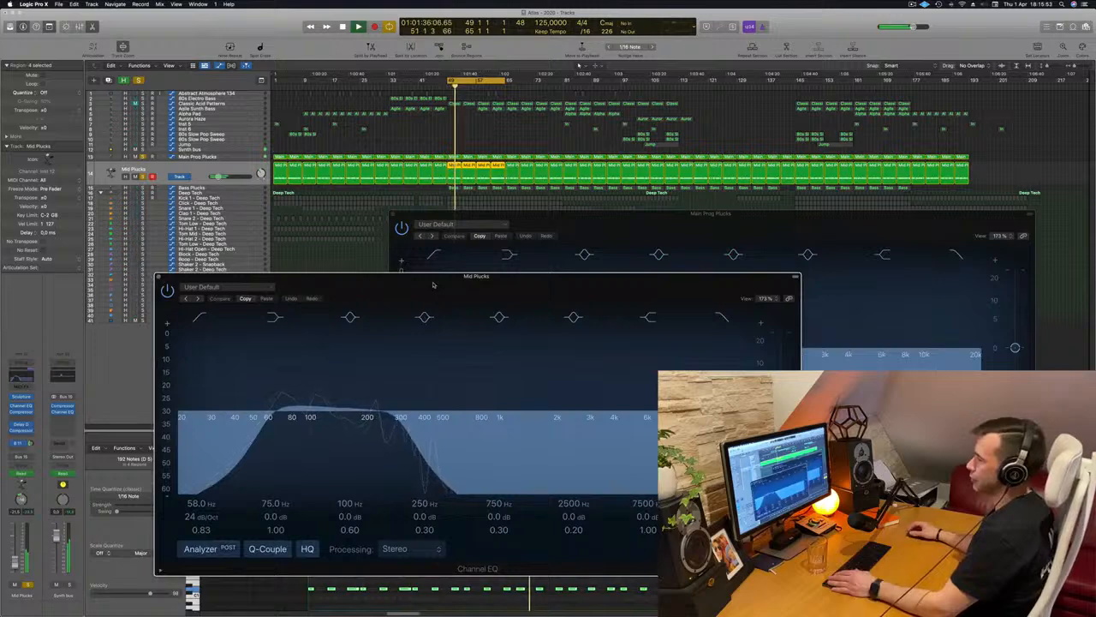
{"action": "left_click_drag", "start_coordinate": [434, 284], "coordinate": [313, 281]}
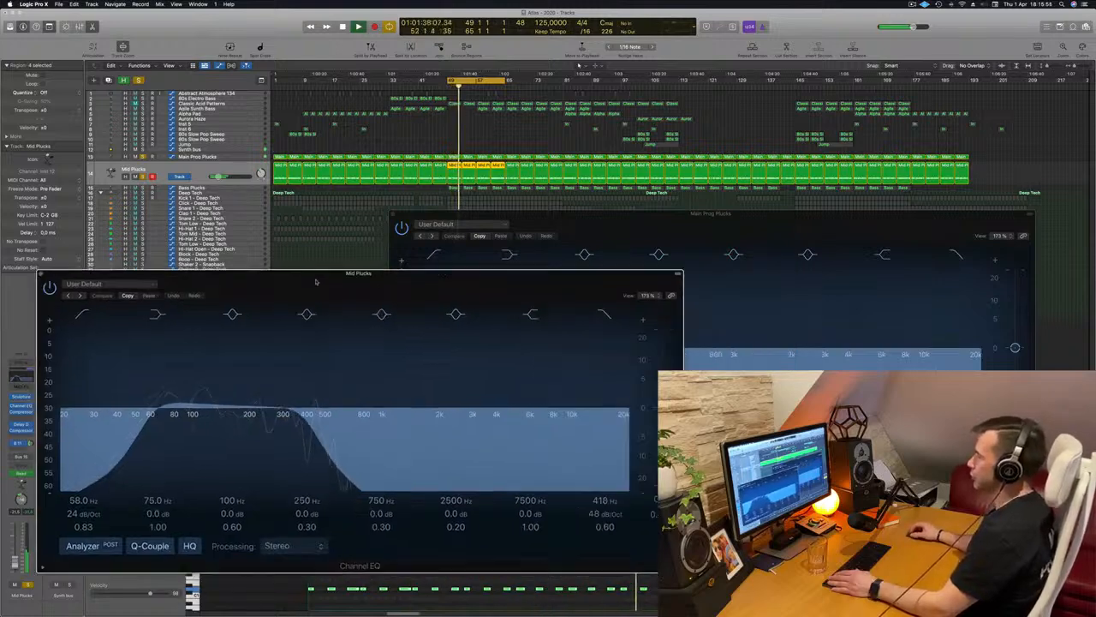
{"action": "left_click_drag", "start_coordinate": [736, 228], "coordinate": [780, 219]}
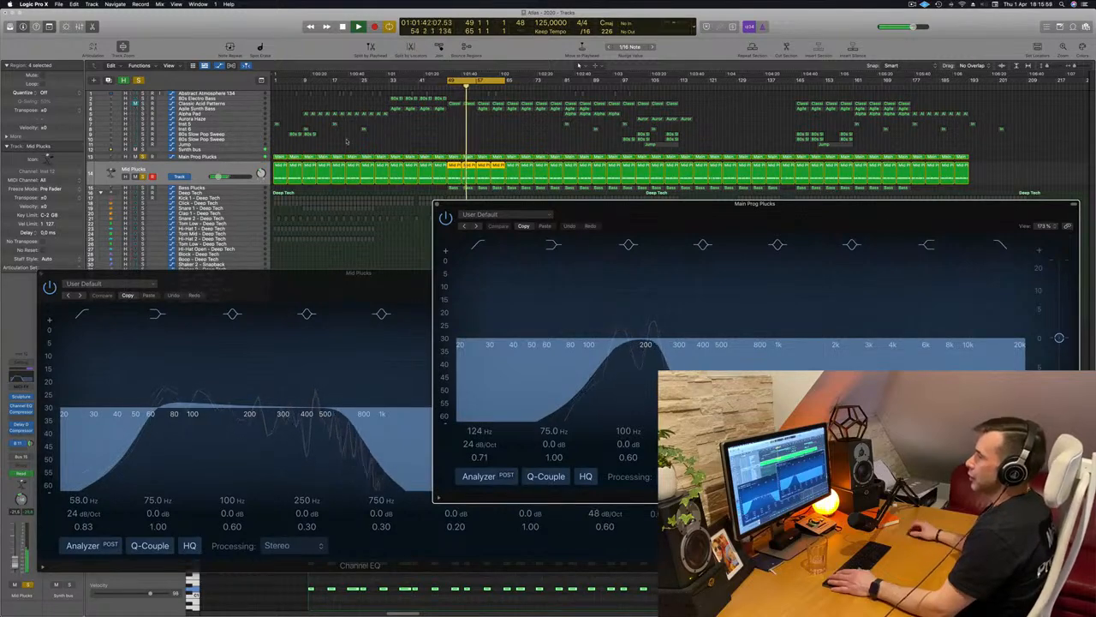
Add the Bass Plucks track to the solo, play it with the other plucks and move both EQ windows aside
{"action": "left_click", "coordinate": [242, 189]}
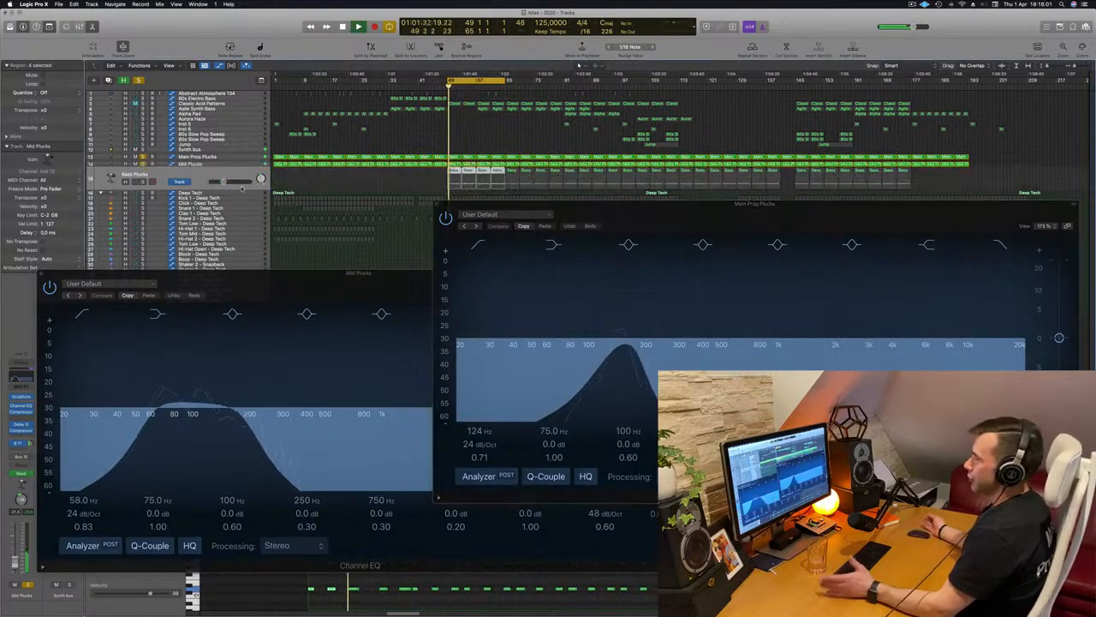
{"action": "key", "text": "space"}
{"action": "left_click", "coordinate": [426, 178]}
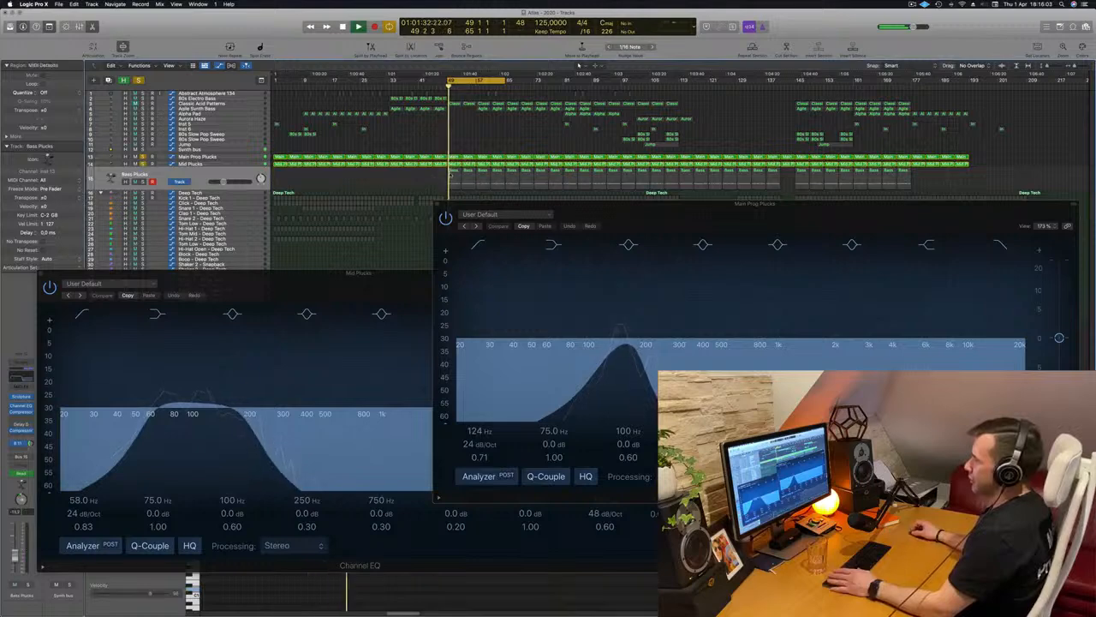
{"action": "double_click", "coordinate": [455, 177]}
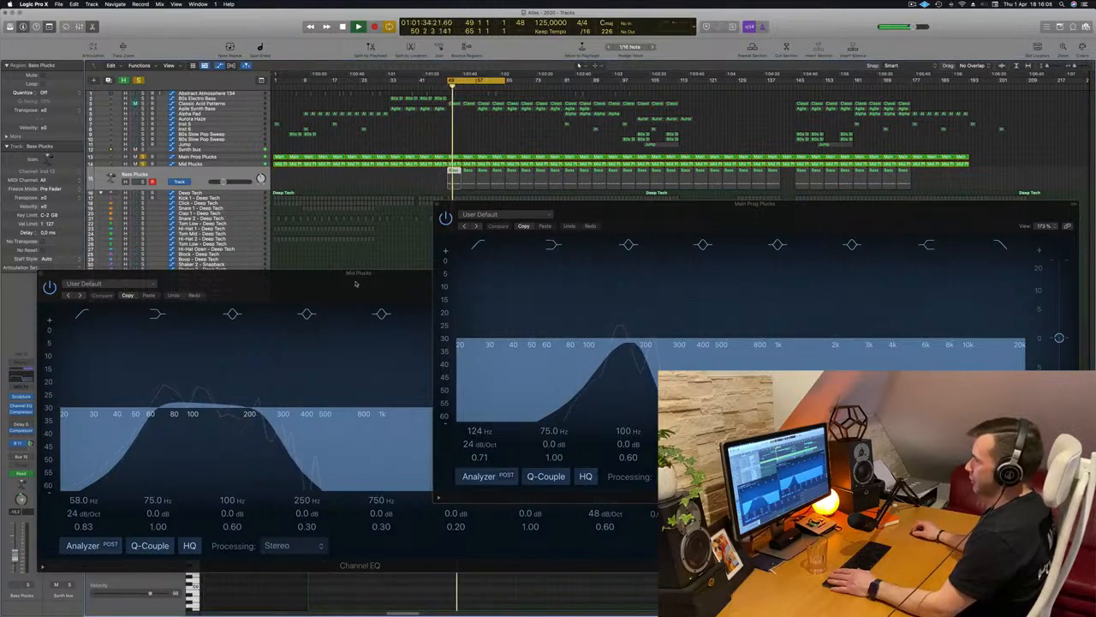
{"action": "left_click_drag", "start_coordinate": [356, 283], "coordinate": [1032, 238]}
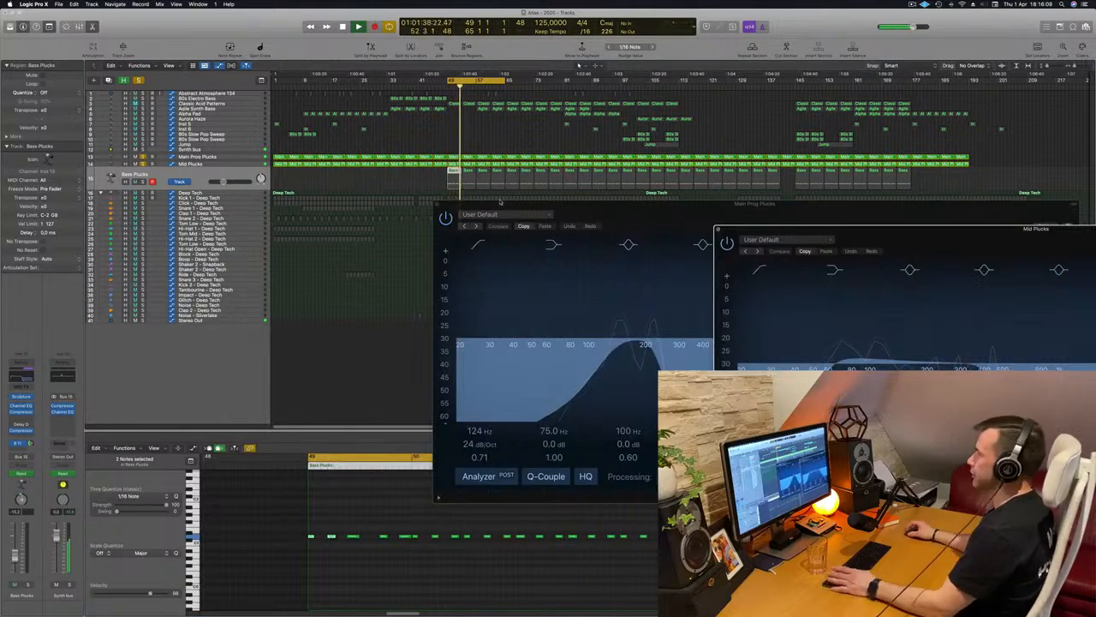
{"action": "left_click_drag", "start_coordinate": [593, 210], "coordinate": [527, 243]}
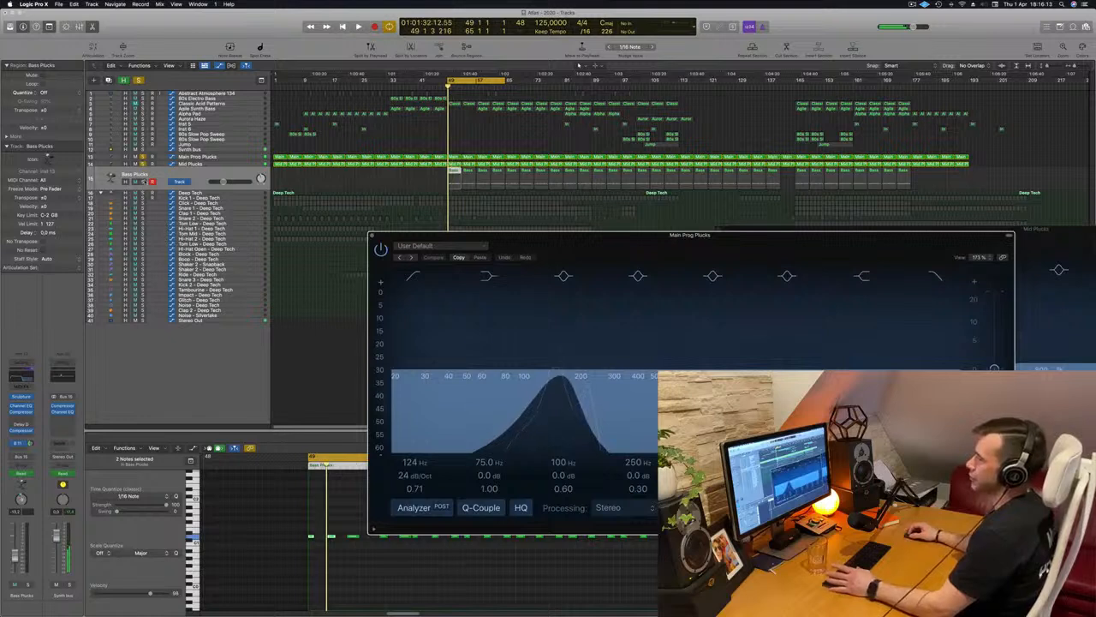
{"action": "left_click", "coordinate": [197, 176]}
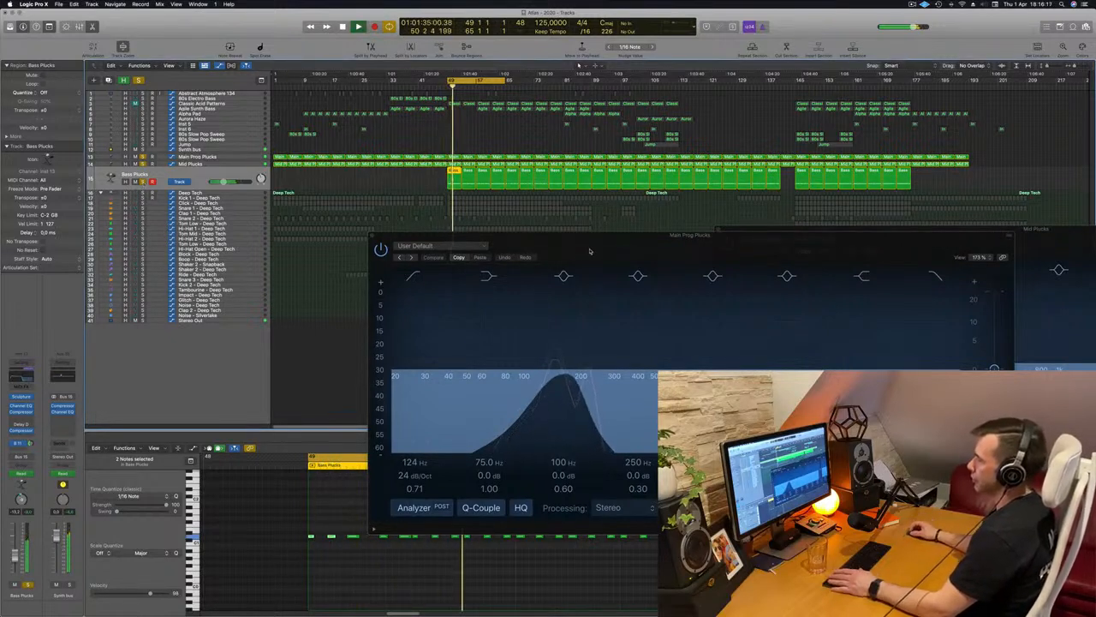
{"action": "left_click_drag", "start_coordinate": [590, 250], "coordinate": [975, 234]}
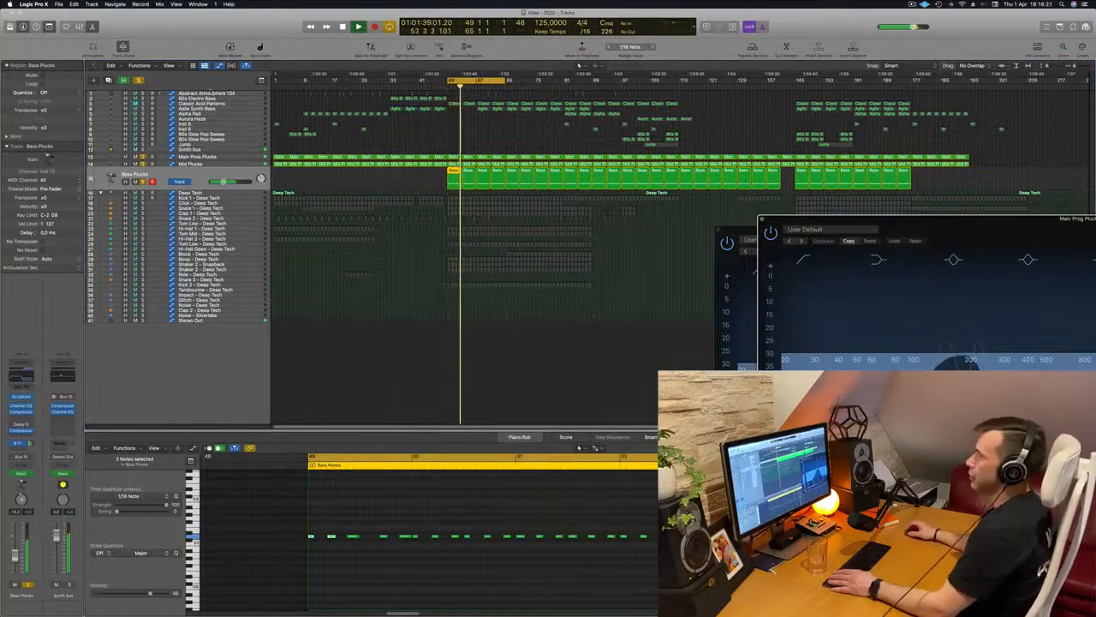
Solo the Kick 1 - Deep Tech track as well and play it together with the three pluck layers
{"action": "left_click", "coordinate": [234, 199]}
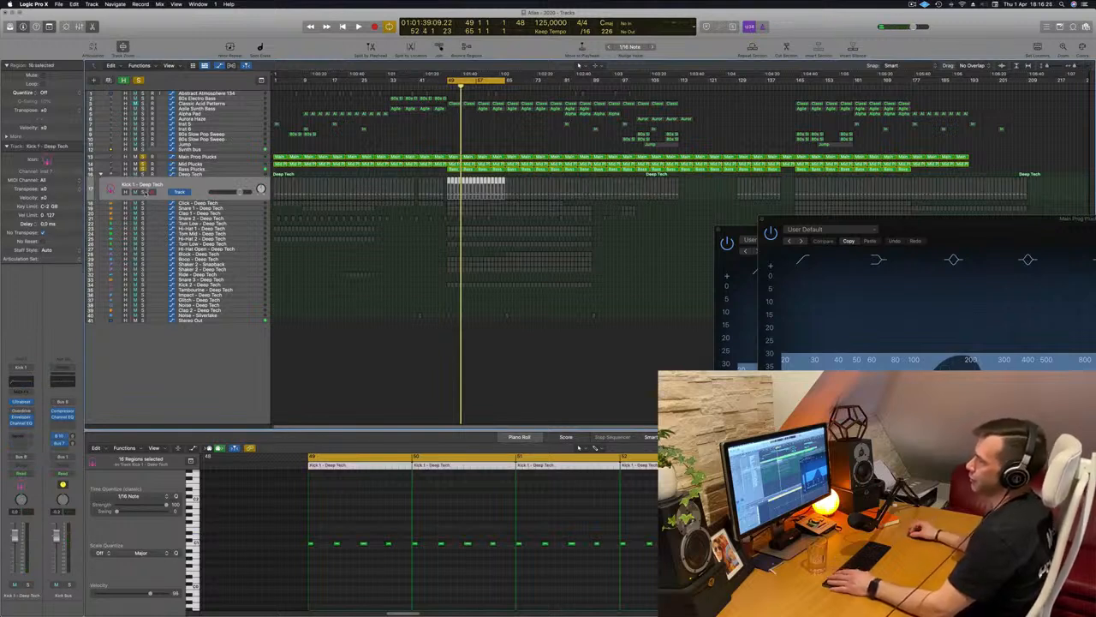
{"action": "key", "text": "space"}
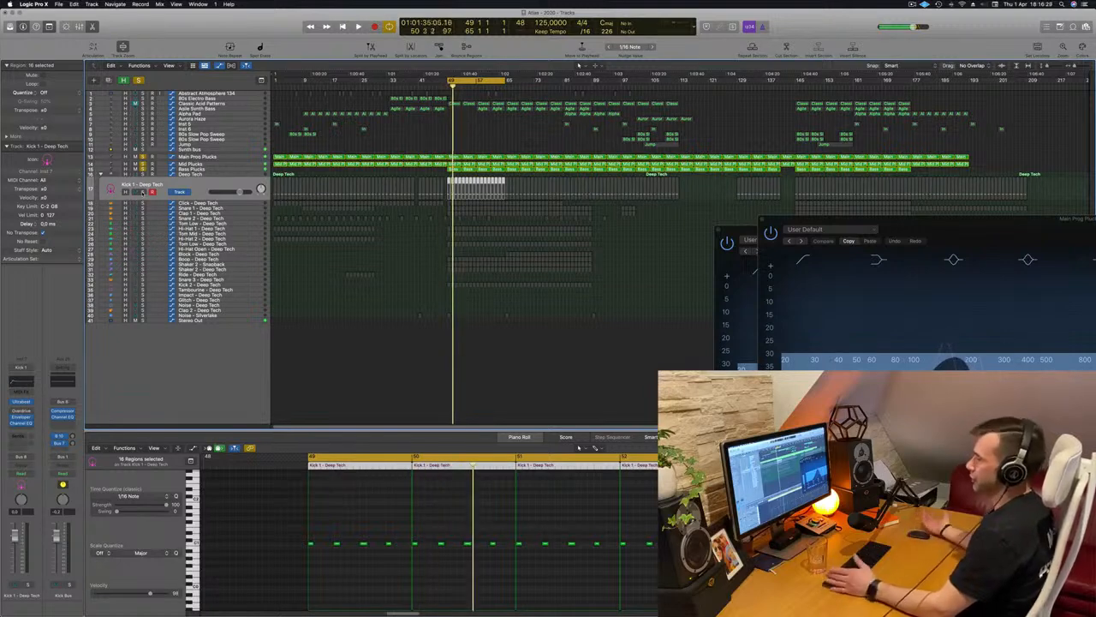
{"action": "key", "text": "m"}
{"action": "key", "text": "space"}
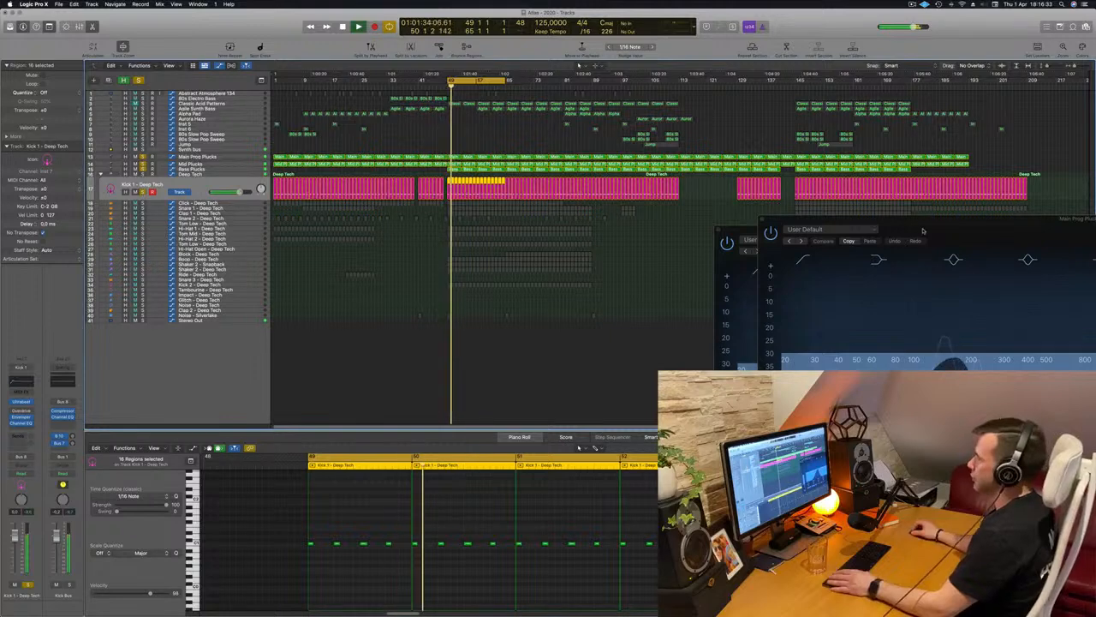
{"action": "left_click_drag", "start_coordinate": [932, 231], "coordinate": [714, 264]}
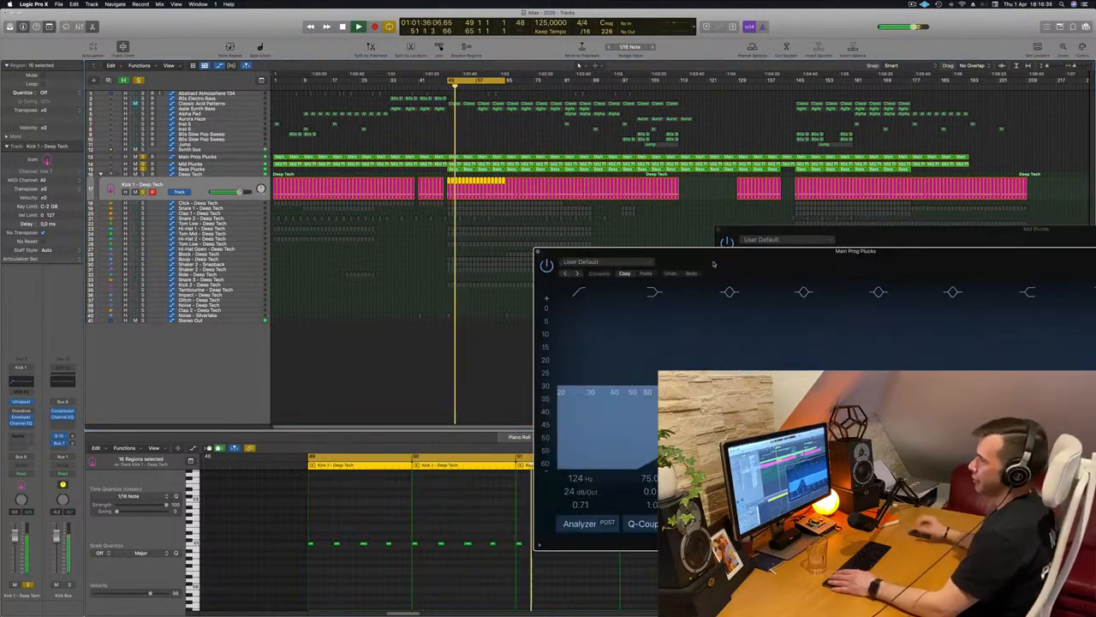
Open the Compressor on the Synth bus and move it clear of the track list during playback
{"action": "left_click", "coordinate": [246, 151]}
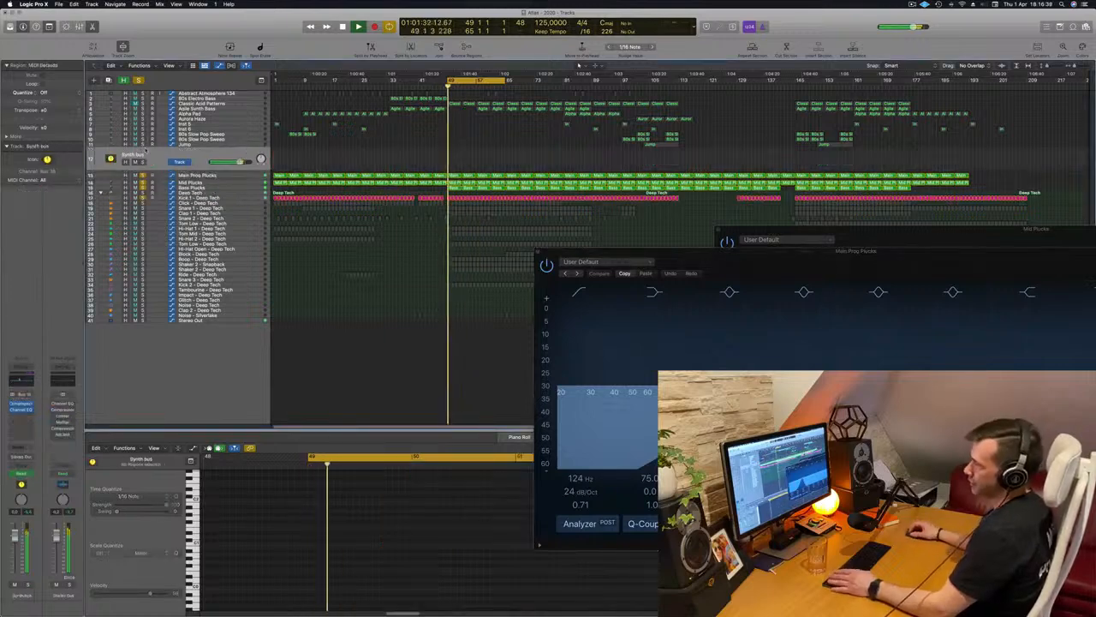
{"action": "left_click", "coordinate": [22, 404]}
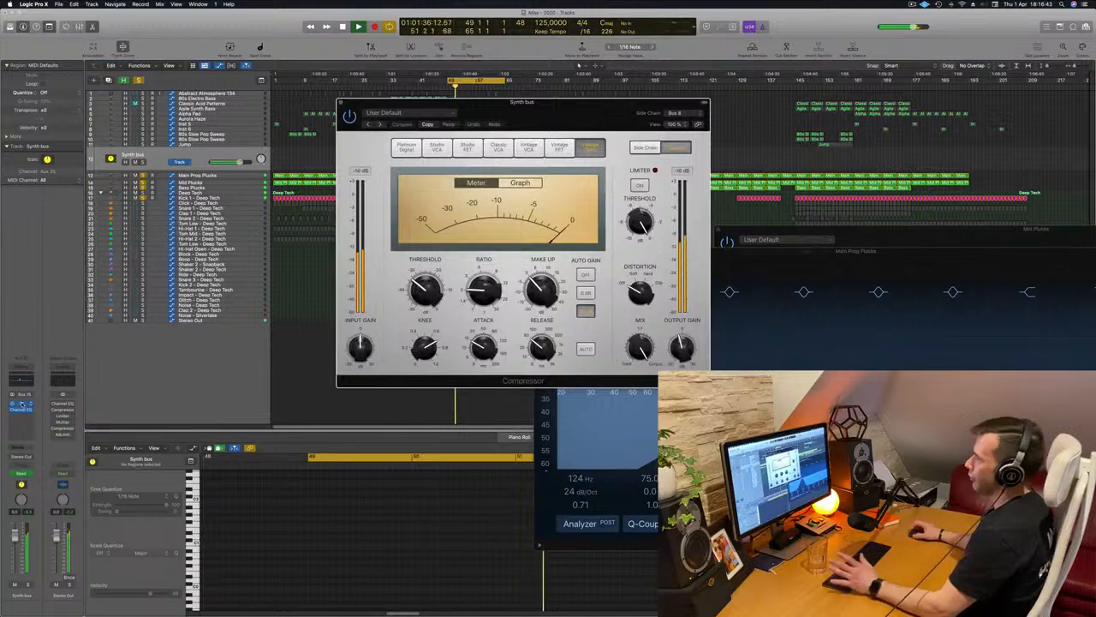
{"action": "left_click_drag", "start_coordinate": [598, 131], "coordinate": [874, 217]}
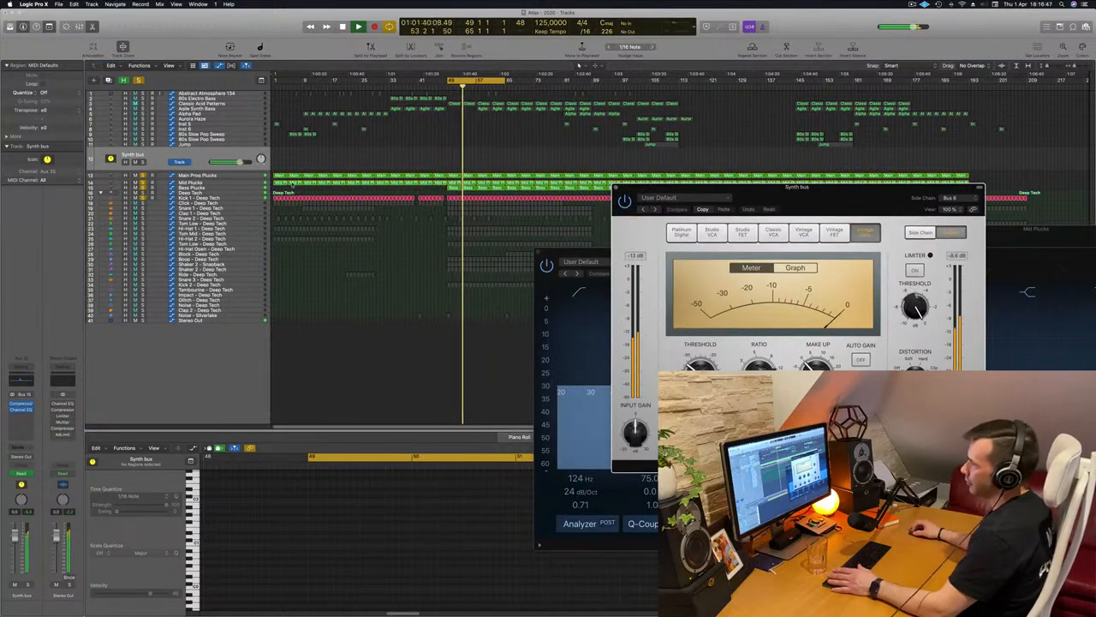
Go through the Mid Plucks, Bass Plucks, Main Prog Plucks and Synth bus channels while the loop plays
{"action": "left_click", "coordinate": [230, 183]}
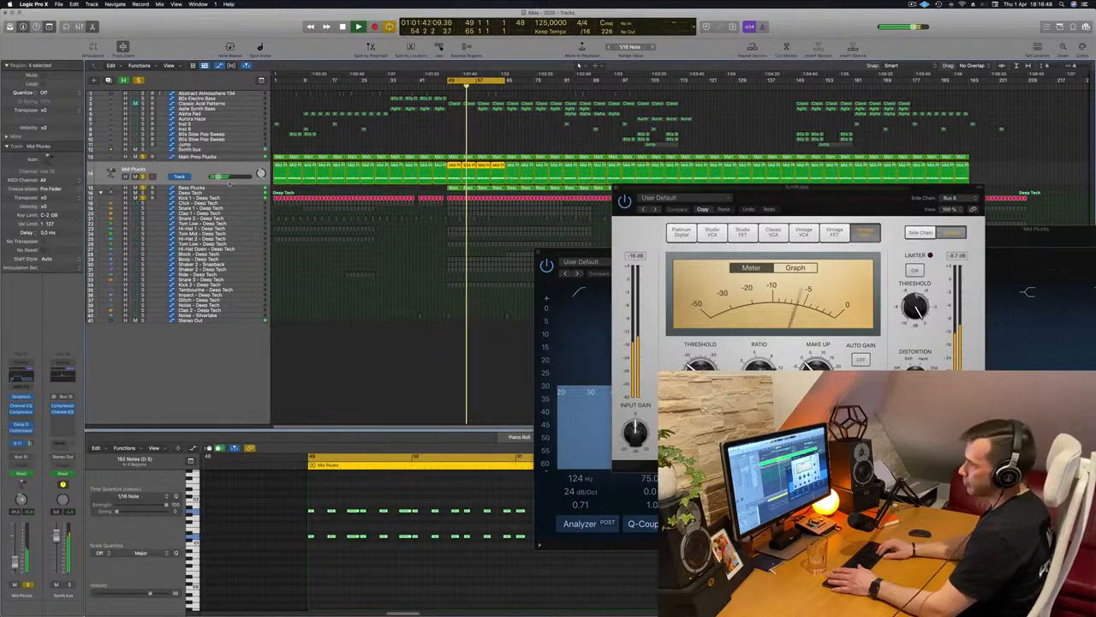
{"action": "left_click", "coordinate": [229, 186]}
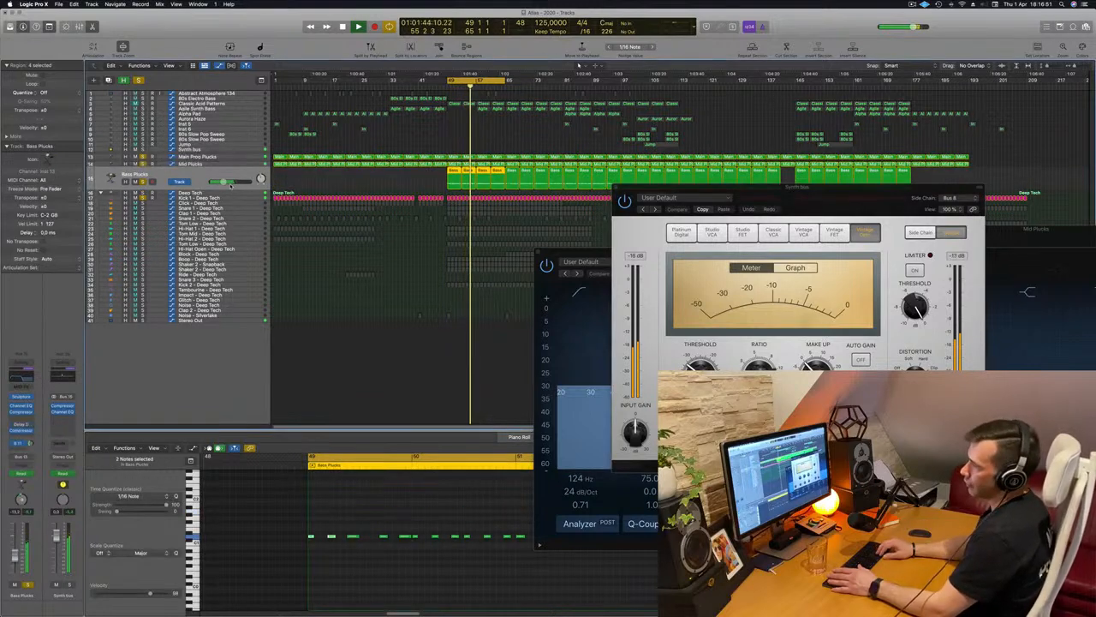
{"action": "key", "text": "Up"}
{"action": "key", "text": "Up"}
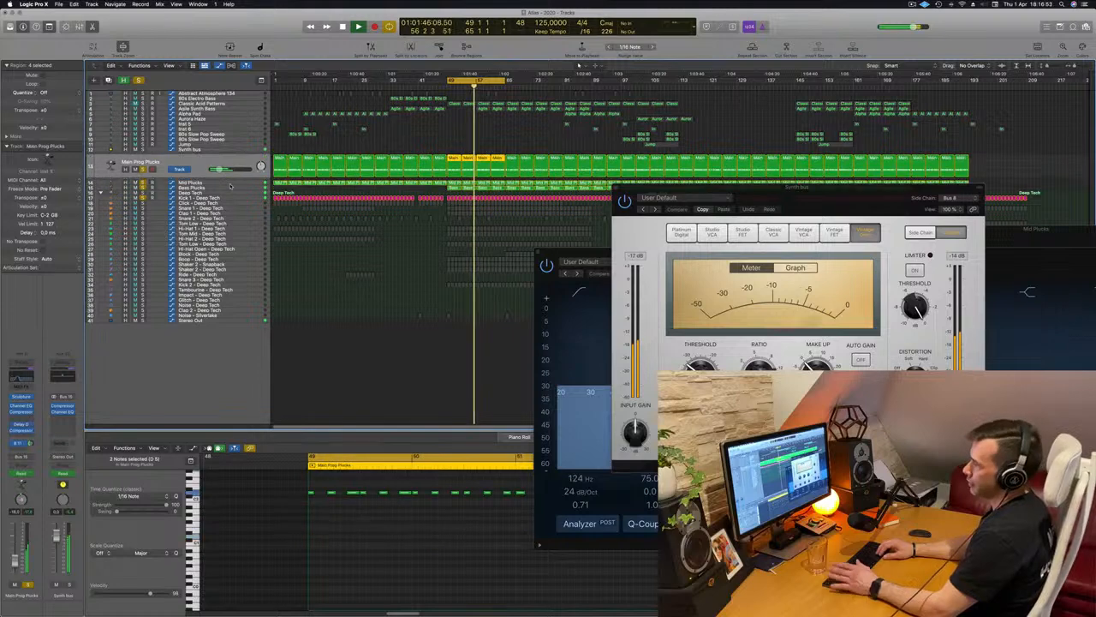
{"action": "key", "text": "Up"}
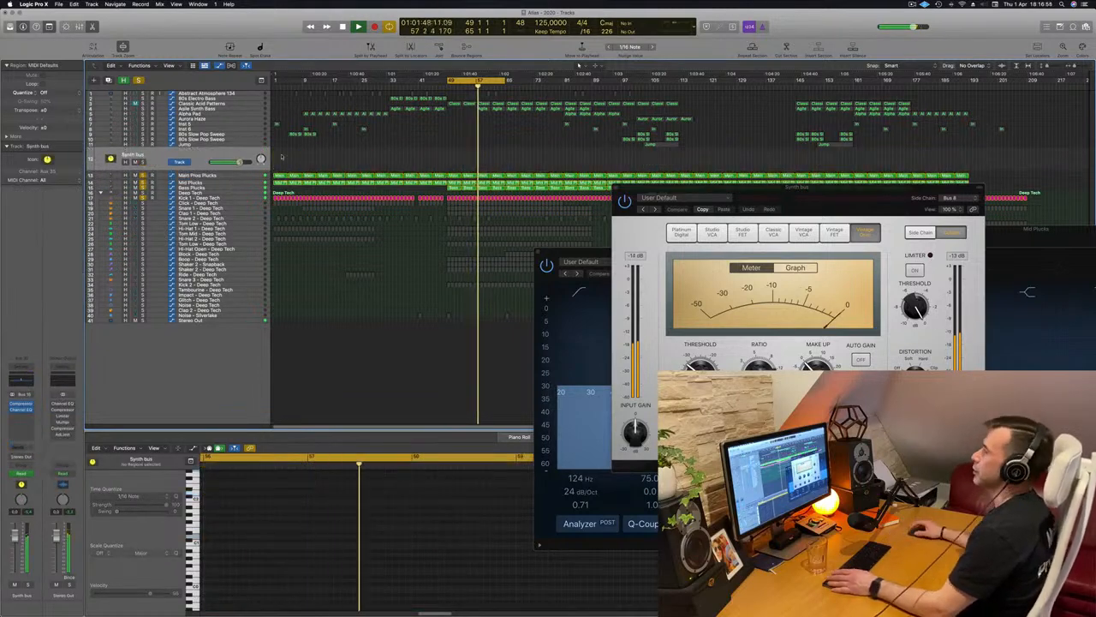
Show the Channel EQ high-cut frequency automation on the Main Prog Plucks track and examine its curve close up
{"action": "key", "text": "Down"}
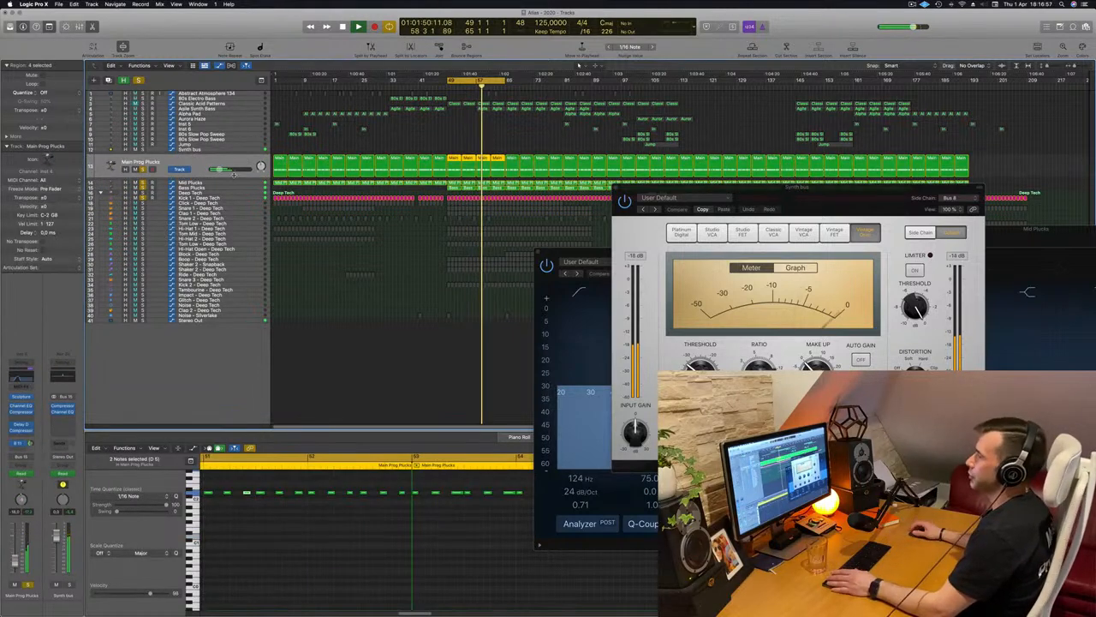
{"action": "key", "text": "a"}
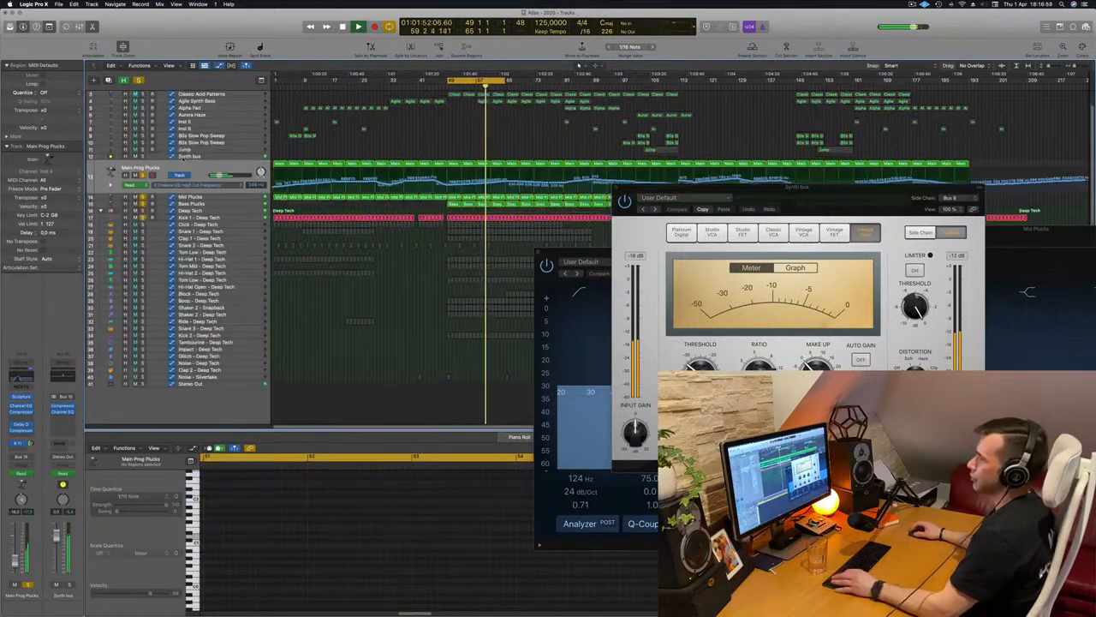
{"action": "left_click_drag", "start_coordinate": [636, 187], "coordinate": [717, 186]}
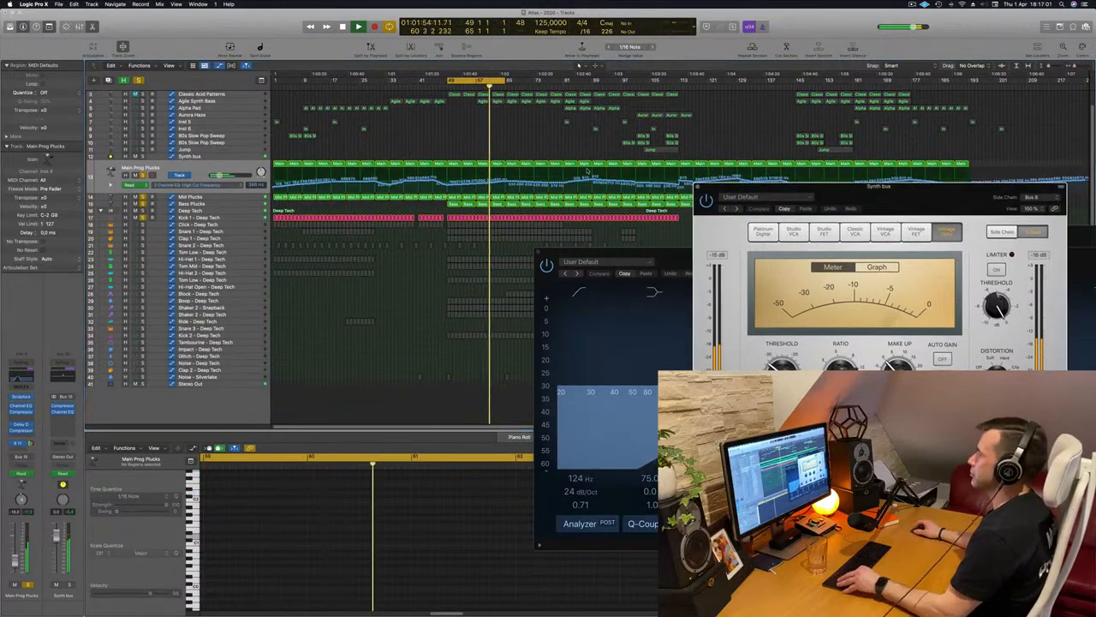
{"action": "key", "text": "super+Right"}
{"action": "key", "text": "super+Right"}
{"action": "key", "text": "super+Right"}
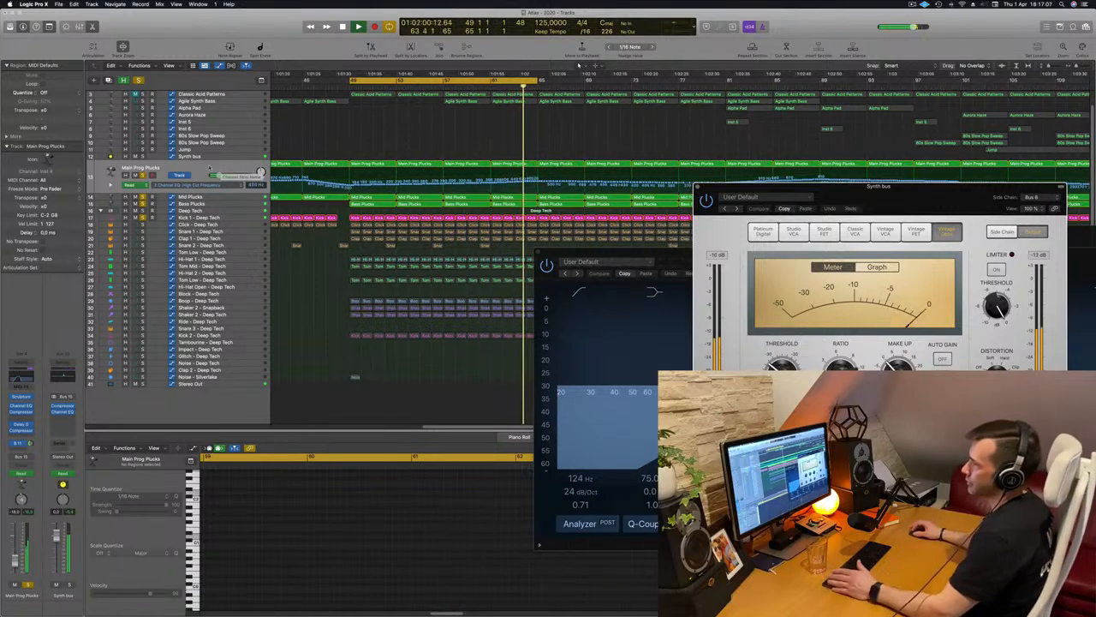
Close the Main Prog Plucks Channel EQ window and clear the region selection on that track
{"action": "left_click", "coordinate": [221, 169]}
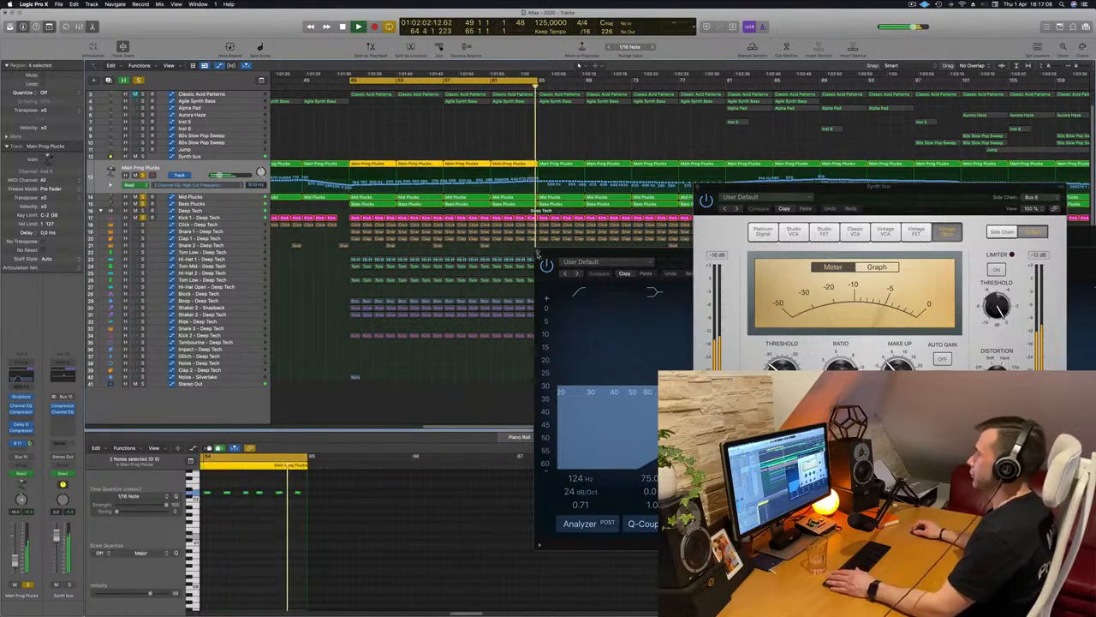
{"action": "left_click", "coordinate": [538, 253]}
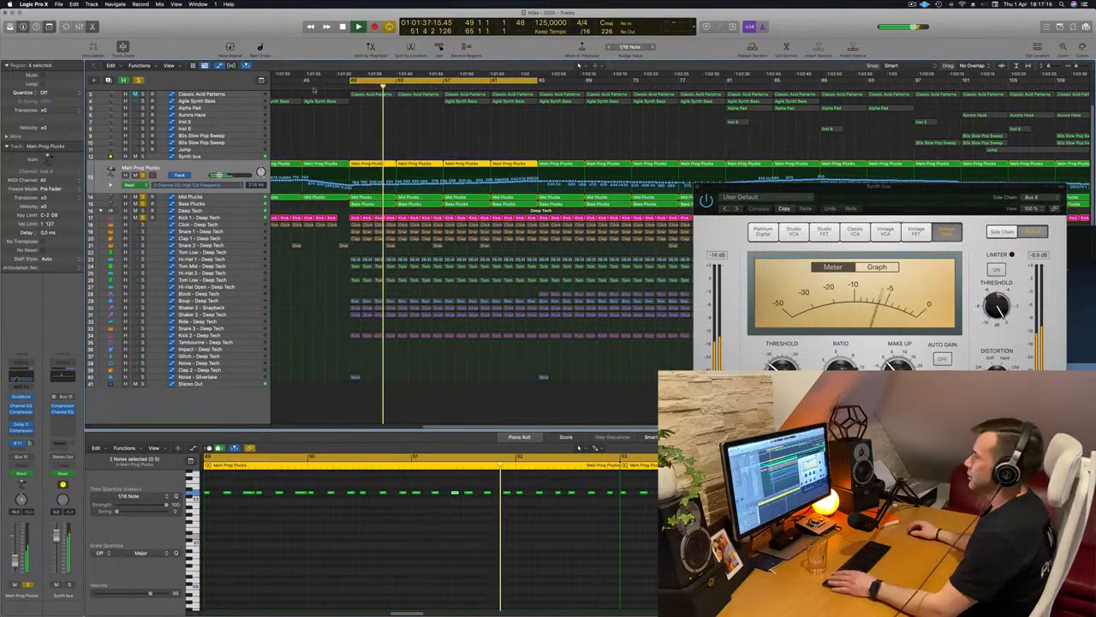
{"action": "left_click", "coordinate": [309, 289]}
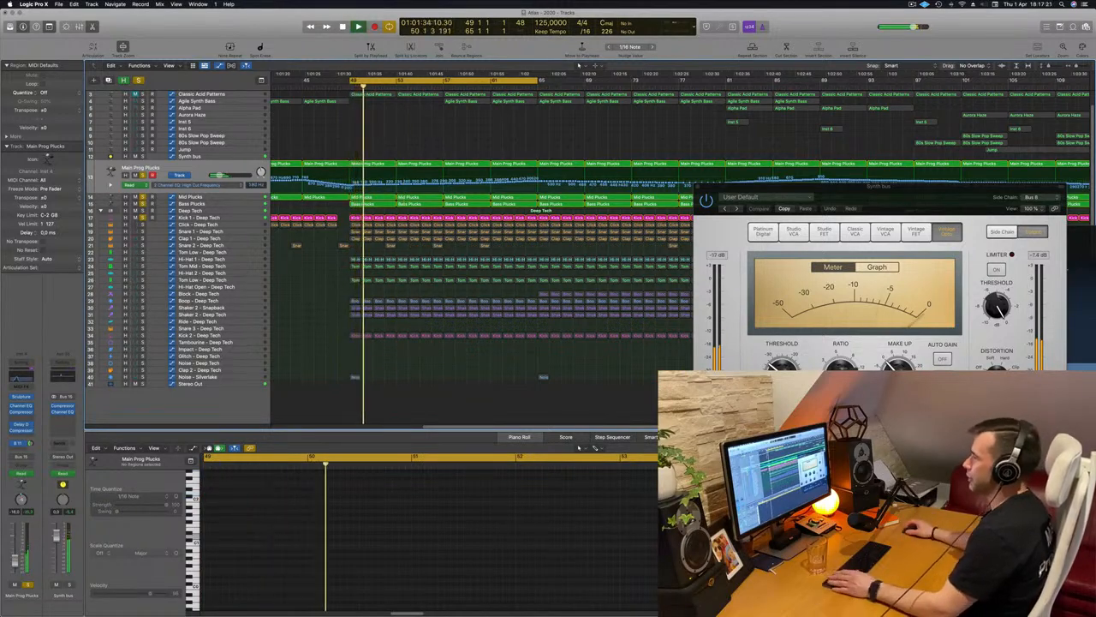
Move the cycle range to bars 81–97 and play a short passage of the soloed plucks and kick there
{"action": "scroll", "coordinate": [381, 125], "scroll_direction": "down", "scroll_amount": 5}
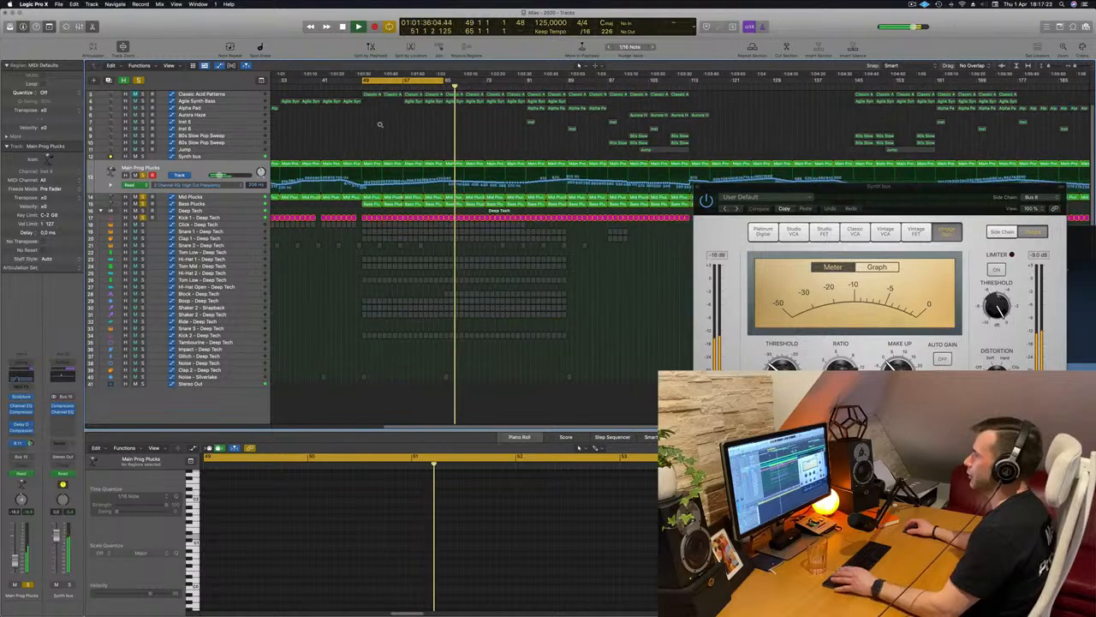
{"action": "key", "text": "space"}
{"action": "left_click_drag", "start_coordinate": [479, 83], "coordinate": [600, 87]}
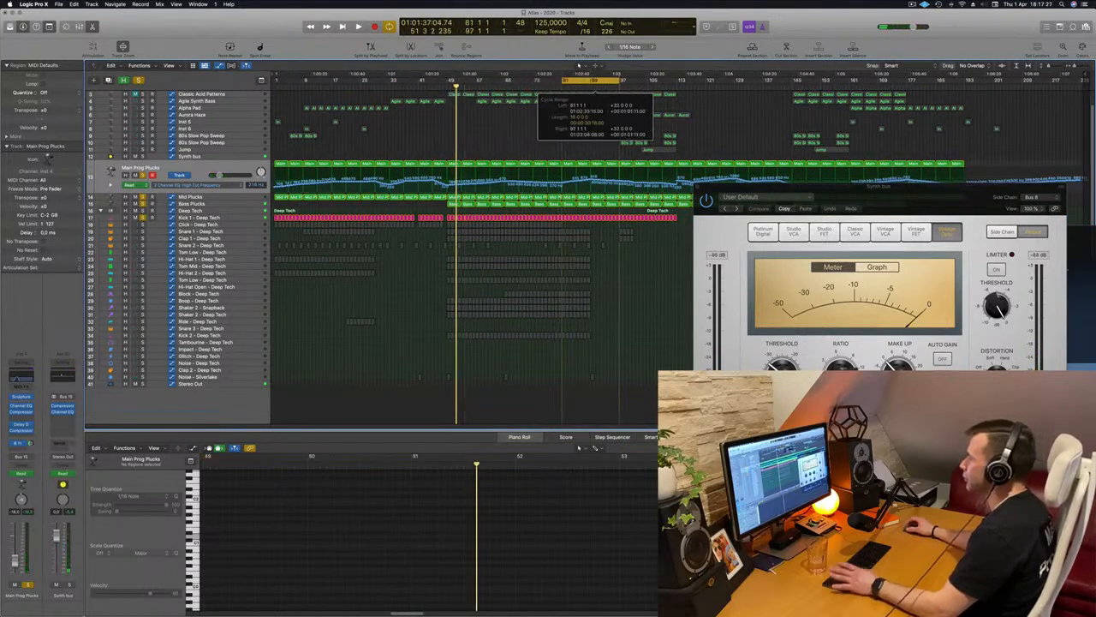
{"action": "key", "text": "space"}
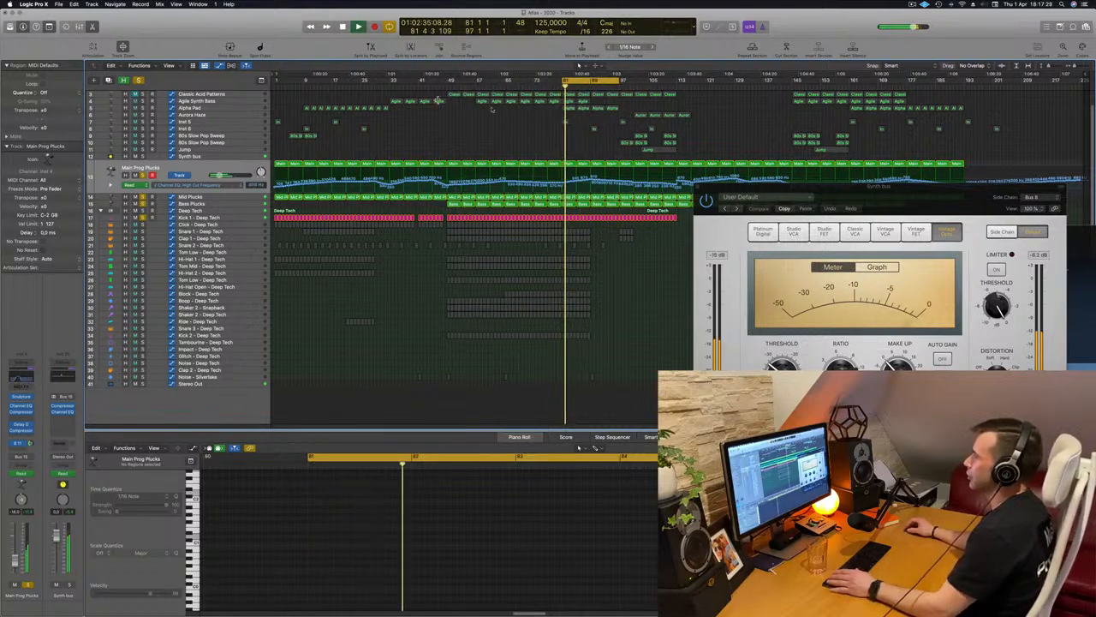
{"action": "key", "text": "space"}
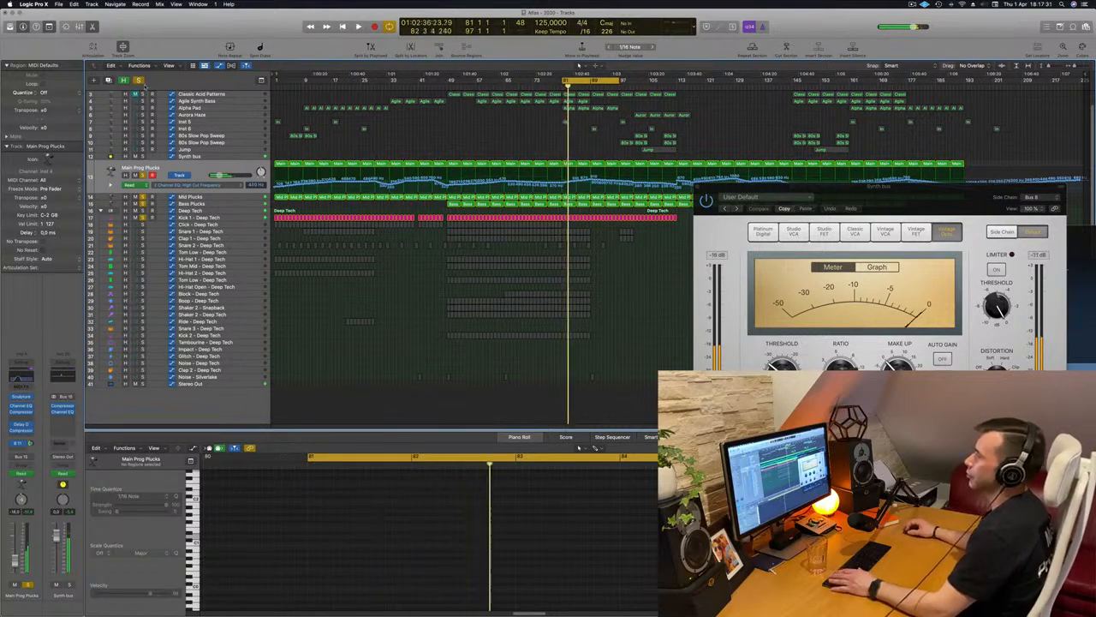
Clear all track solos, extend the cycle range back to start at bar 49, and play the full arrangement
{"action": "left_click", "coordinate": [137, 79]}
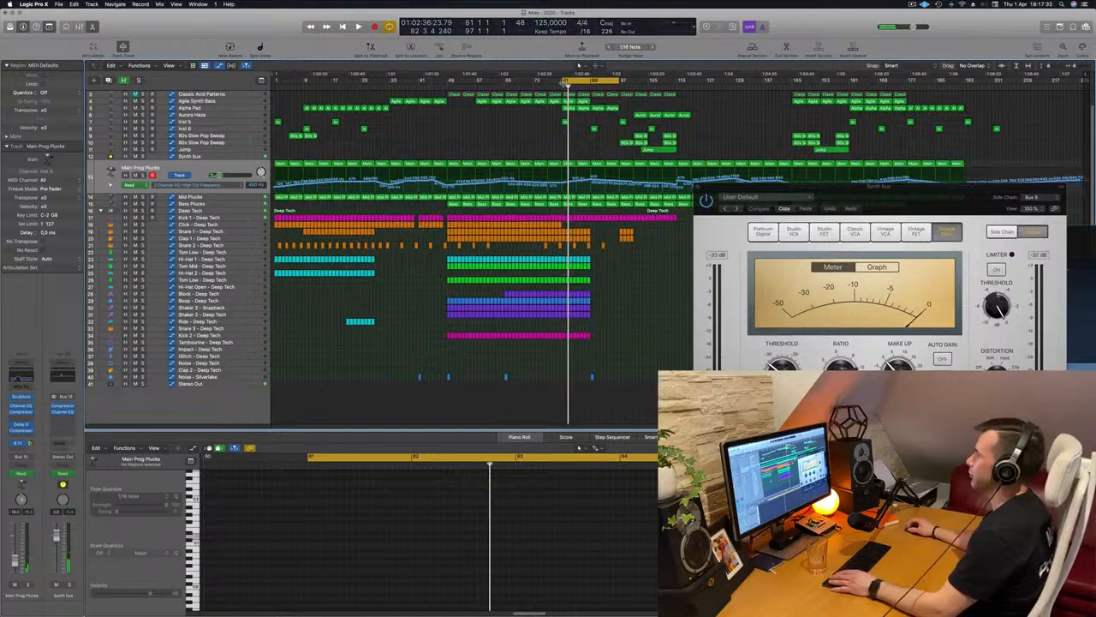
{"action": "left_click_drag", "start_coordinate": [563, 83], "coordinate": [449, 82]}
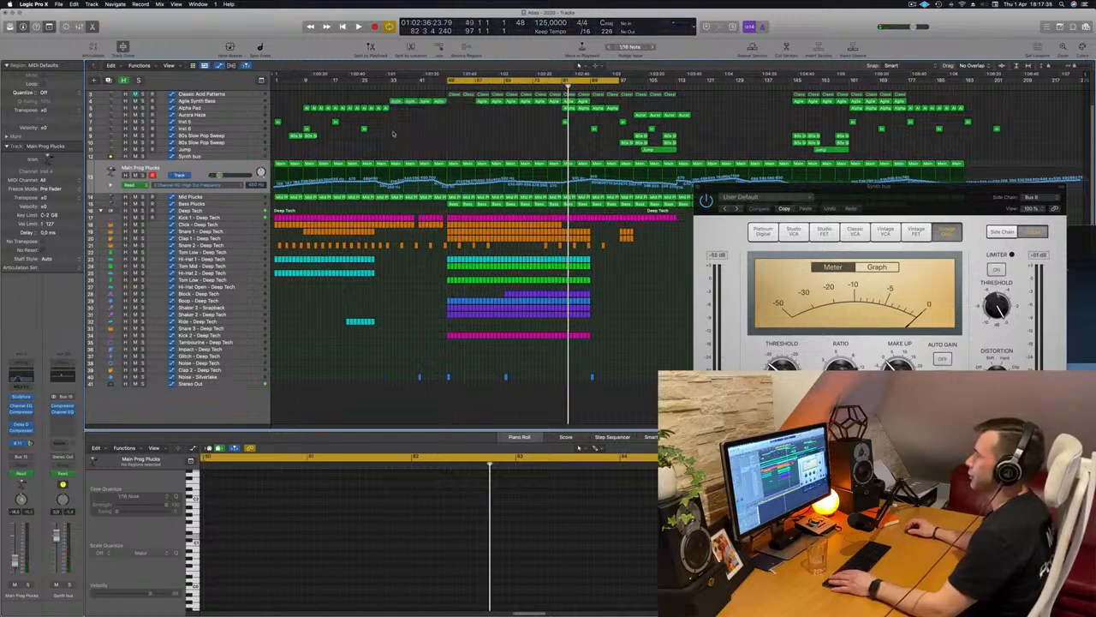
{"action": "key", "text": "space"}
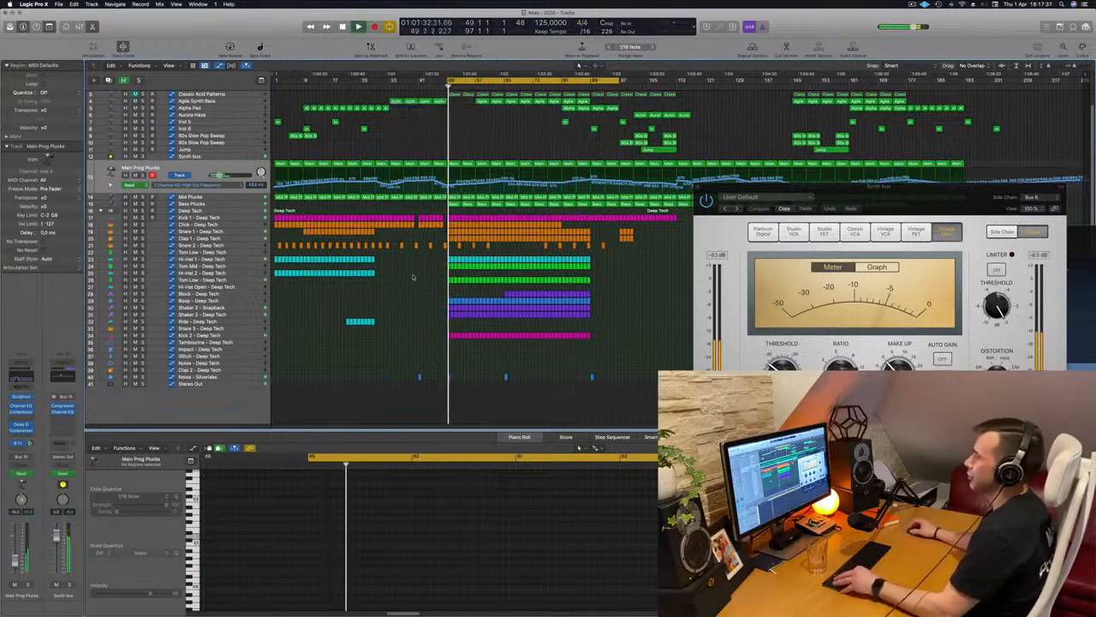
{"action": "key", "text": "super+Right"}
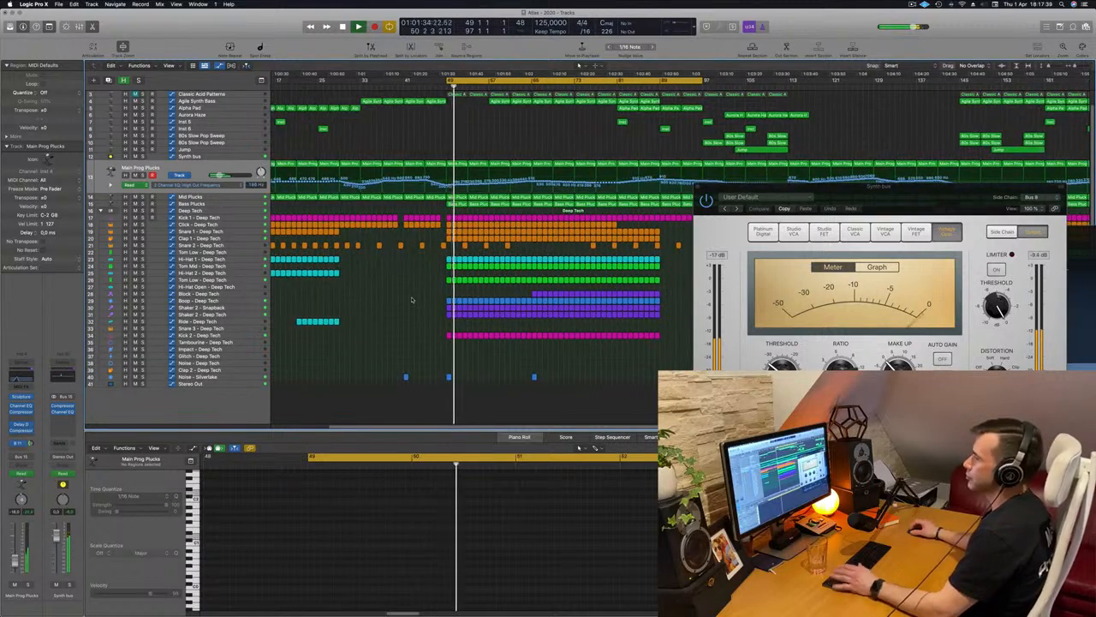
{"action": "scroll", "coordinate": [412, 299], "scroll_direction": "down", "scroll_amount": 2}
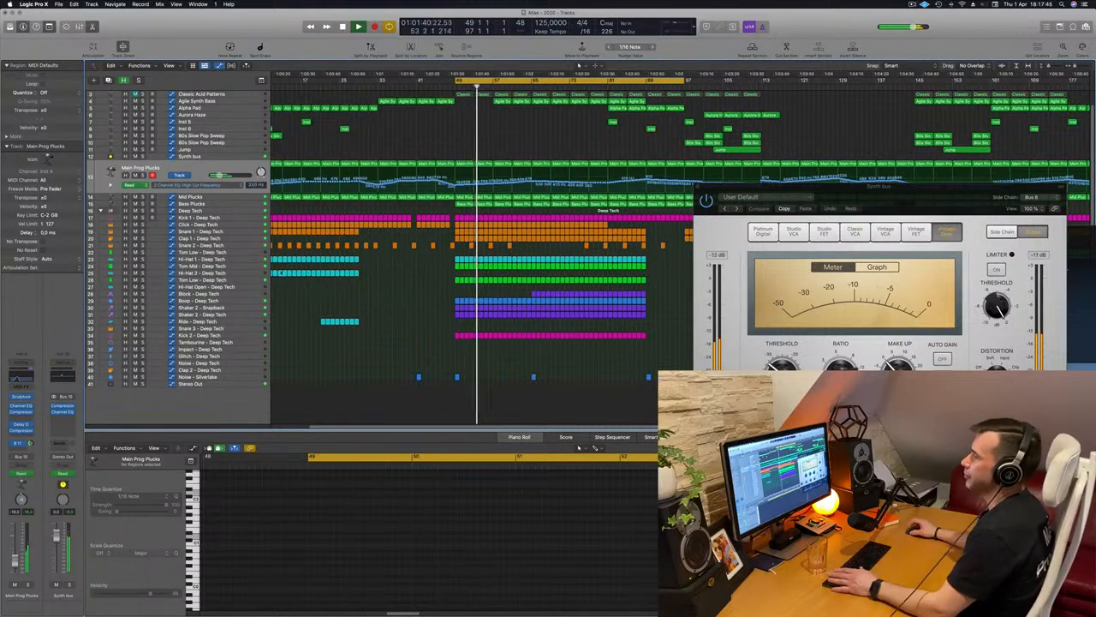
Audition the Hi-Hat 1, Tom Low and whole Deep Tech drum stack in solo one after another, releasing each solo
{"action": "left_click", "coordinate": [244, 272]}
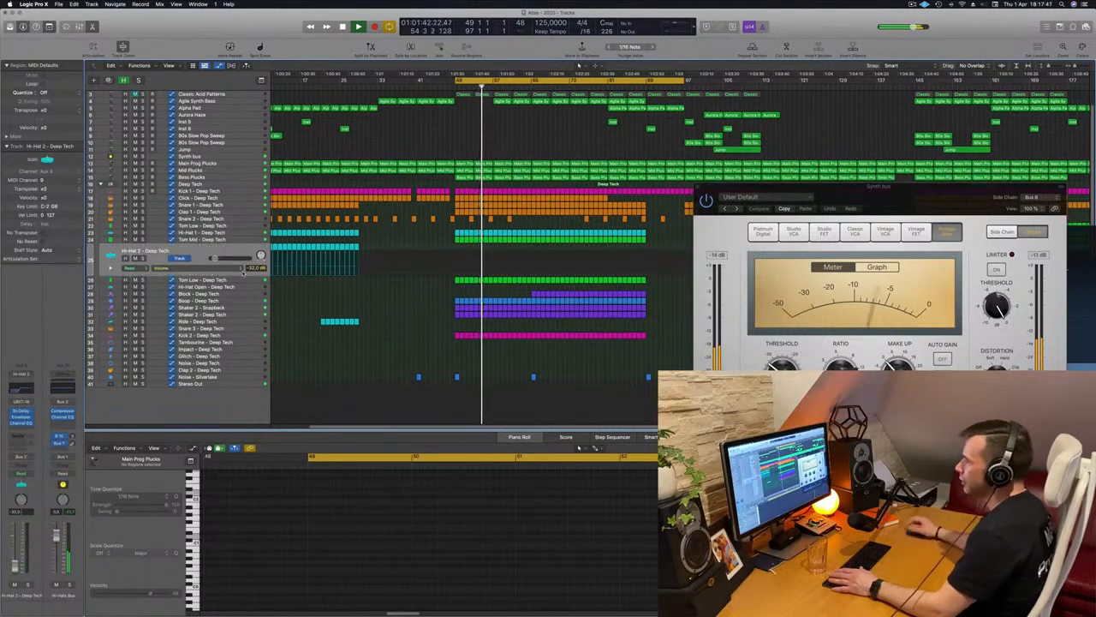
{"action": "left_click", "coordinate": [254, 239]}
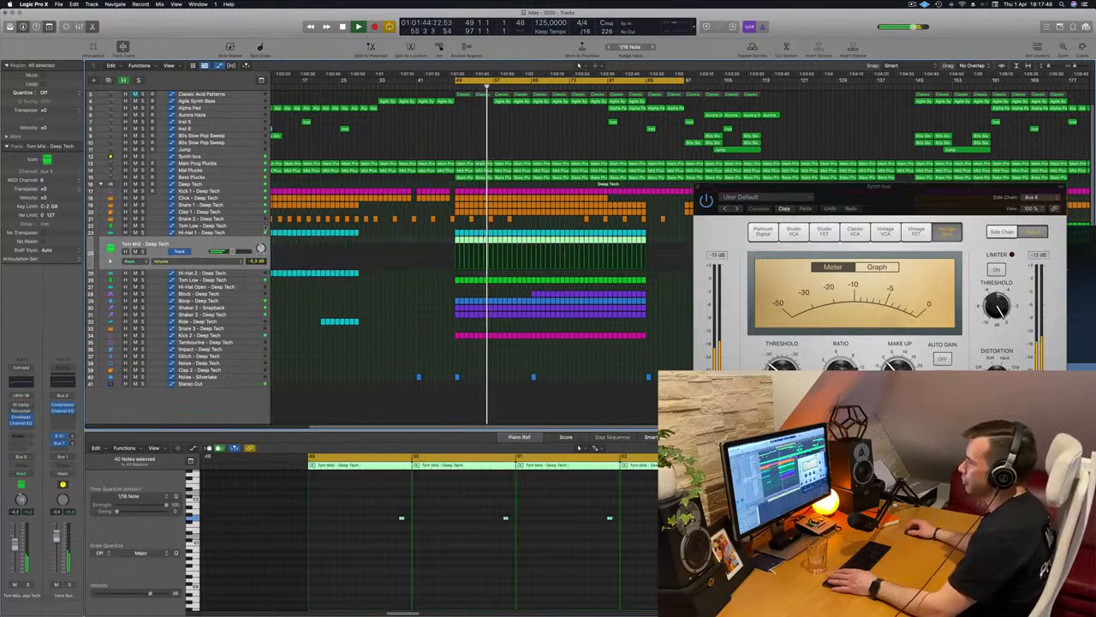
{"action": "left_click", "coordinate": [143, 233]}
{"action": "left_click", "coordinate": [143, 233]}
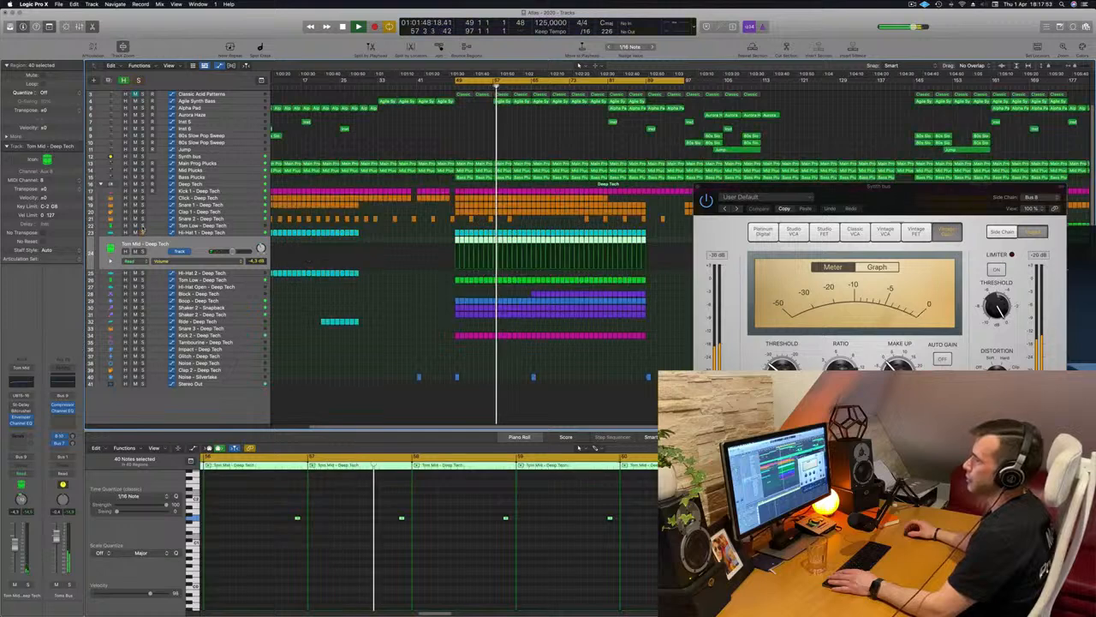
{"action": "left_click", "coordinate": [143, 226]}
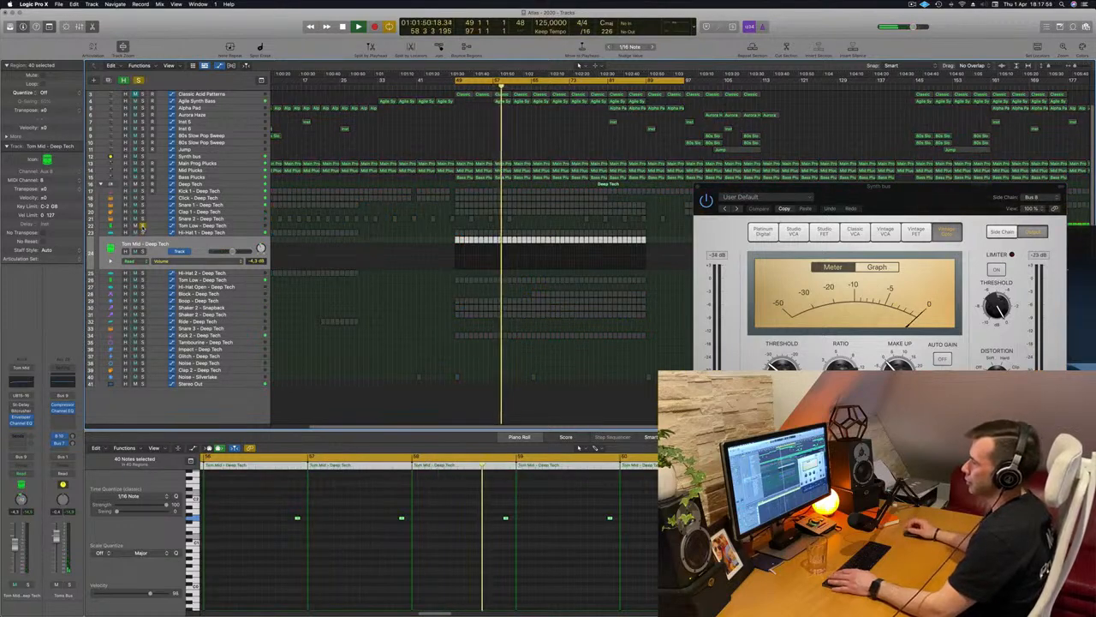
{"action": "left_click", "coordinate": [143, 226]}
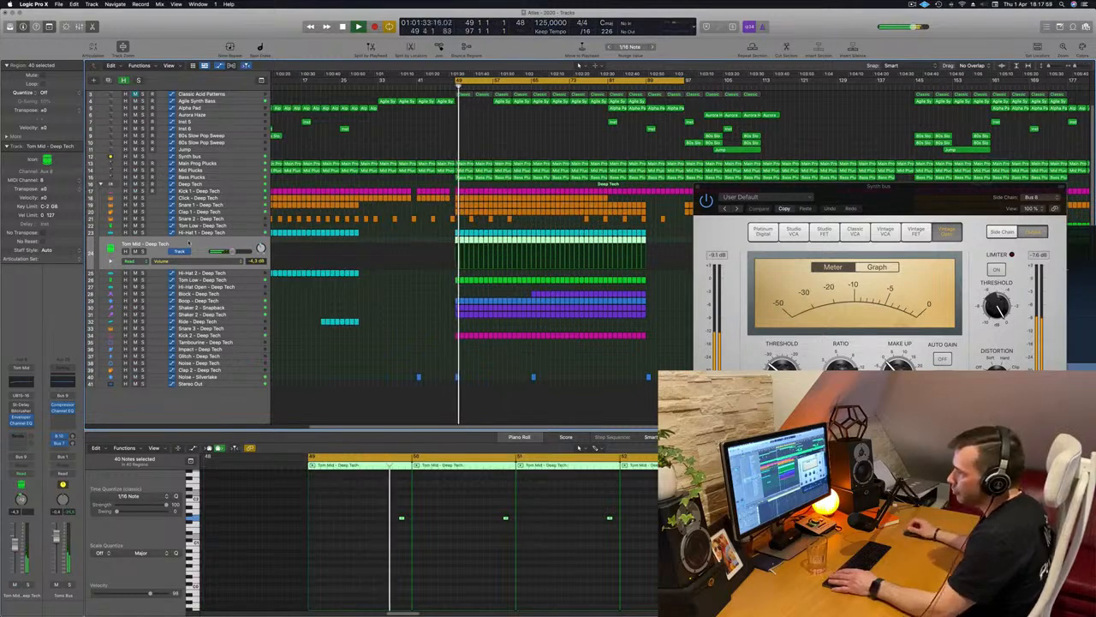
{"action": "left_click", "coordinate": [143, 184]}
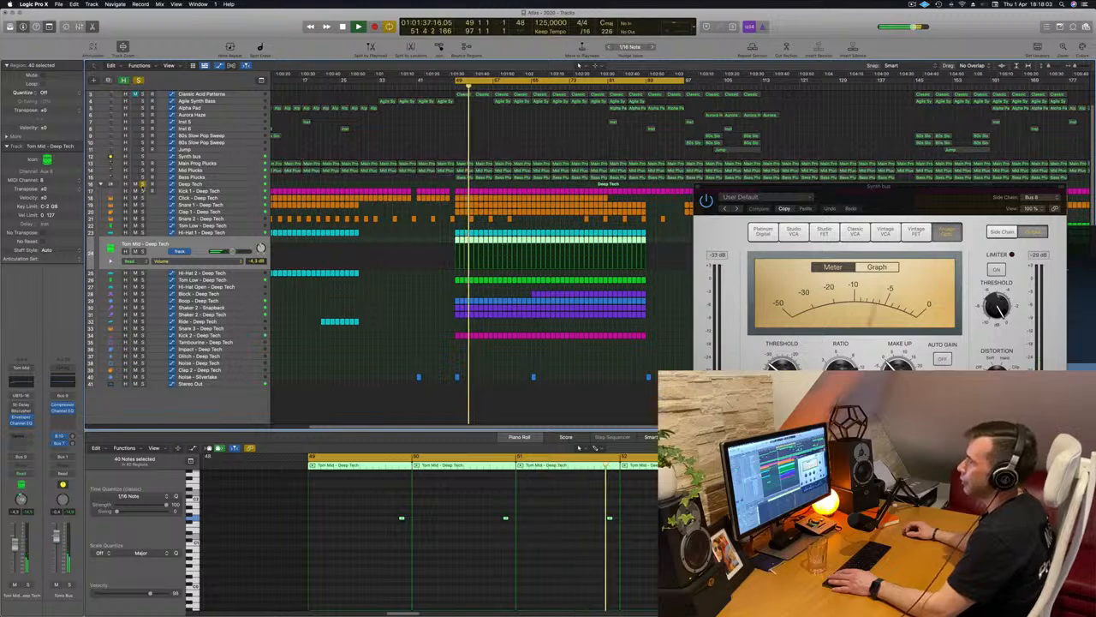
{"action": "left_click", "coordinate": [143, 184]}
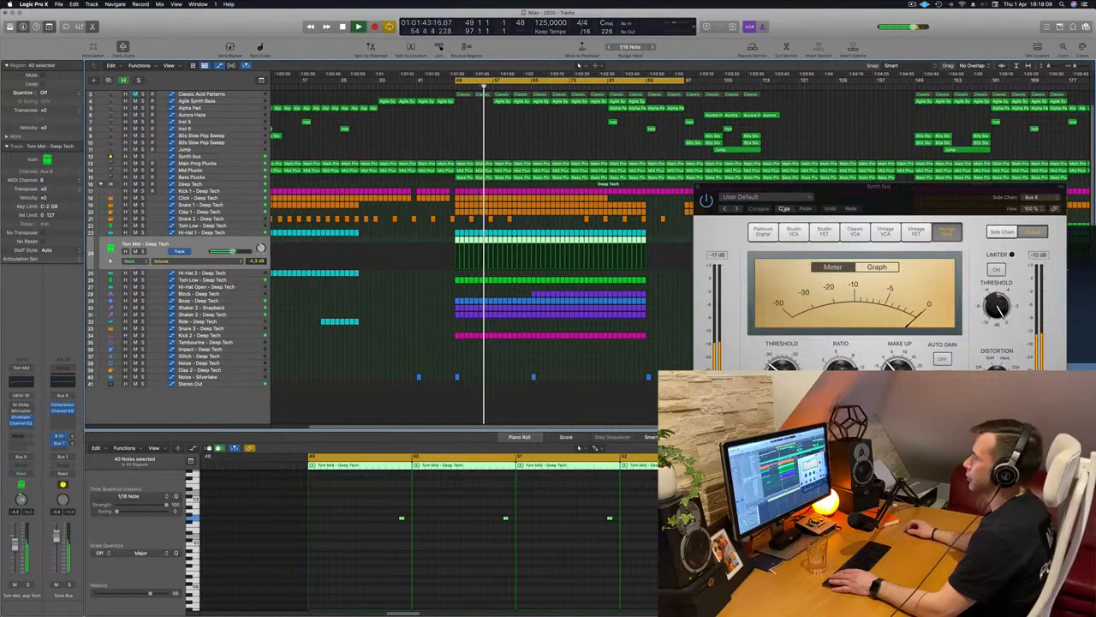
Close the Synth bus Compressor window and clear the Tom Mid region selection
{"action": "left_click_drag", "start_coordinate": [833, 195], "coordinate": [550, 234]}
{"action": "left_click", "coordinate": [408, 218]}
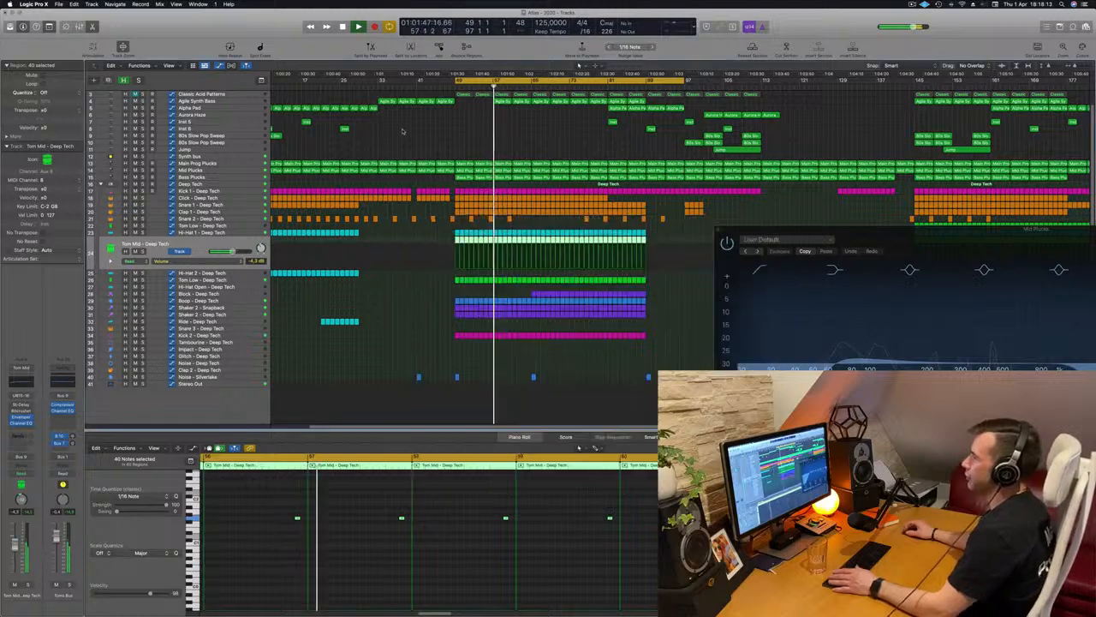
{"action": "left_click", "coordinate": [403, 131]}
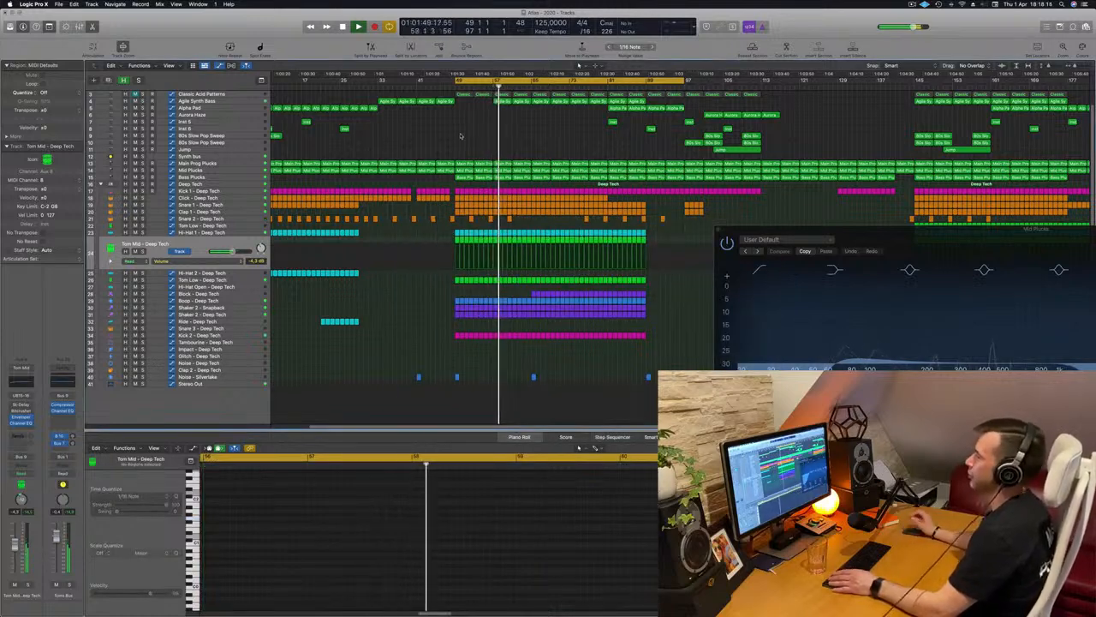
Unmute the Classic Acid Patterns track and show its Alchemy Cutoff automation while auditioning the loop from bar 49
{"action": "scroll", "coordinate": [461, 136], "scroll_direction": "up", "scroll_amount": 1}
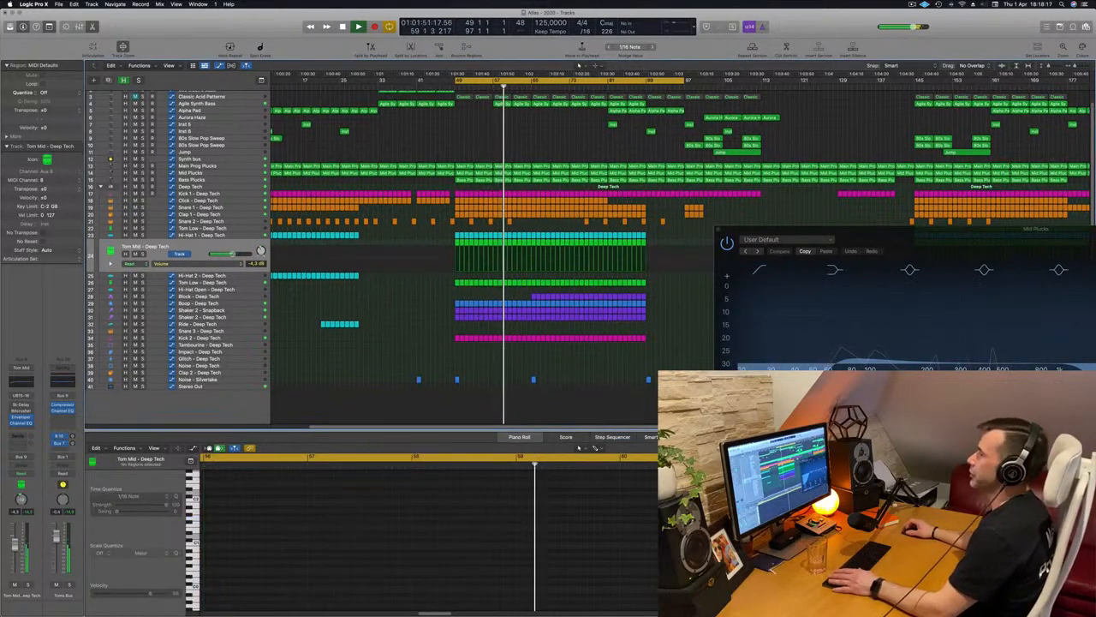
{"action": "scroll", "coordinate": [181, 100], "scroll_direction": "up", "scroll_amount": 2}
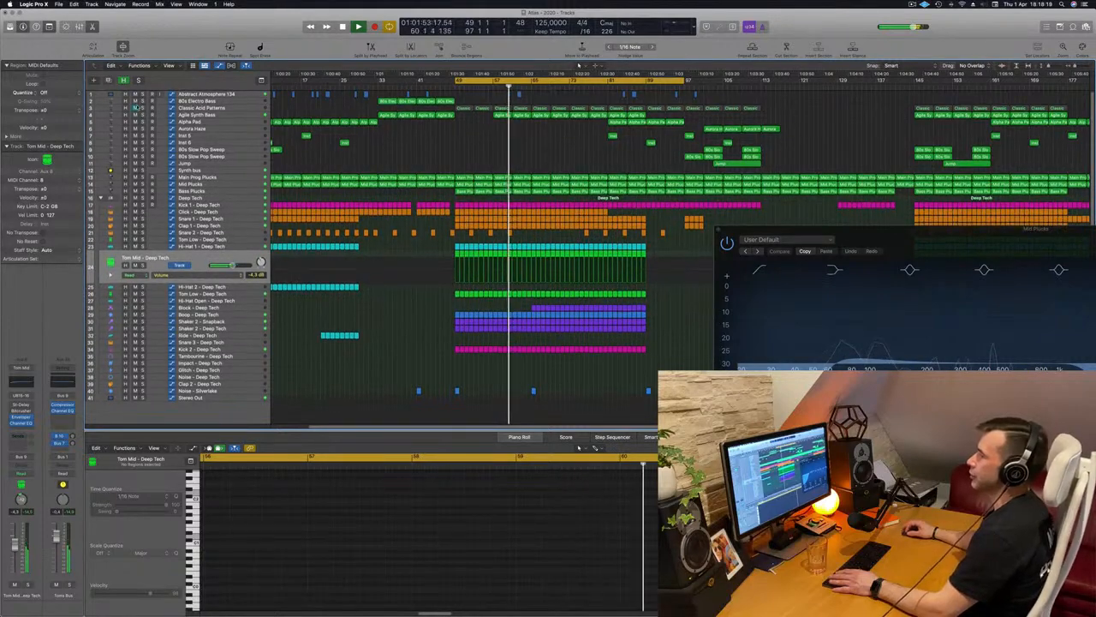
{"action": "left_click", "coordinate": [134, 108]}
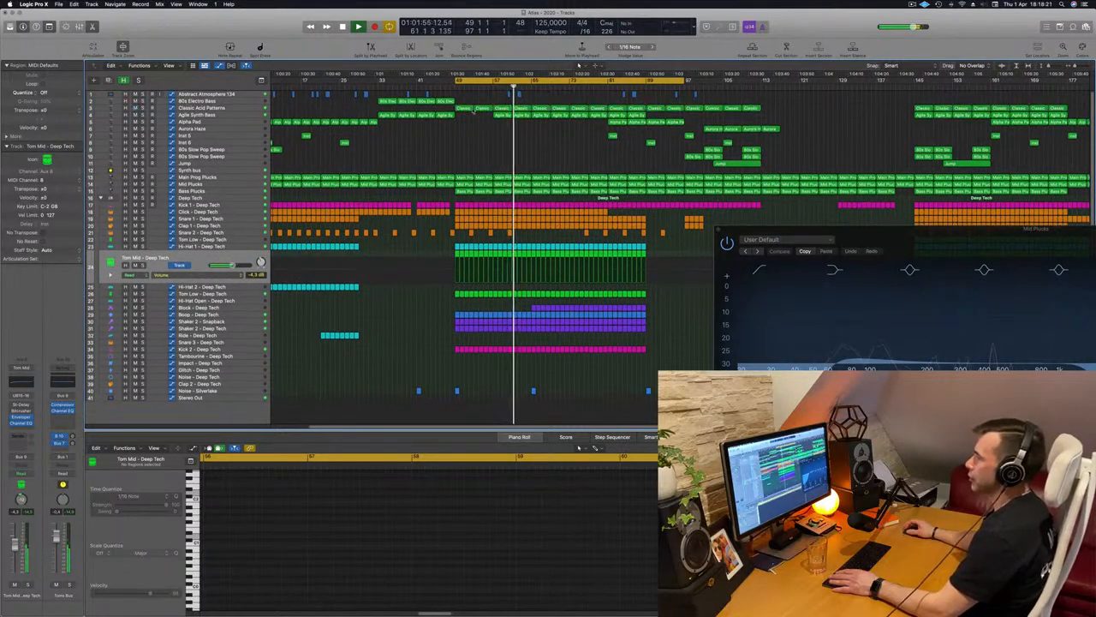
{"action": "left_click", "coordinate": [472, 109]}
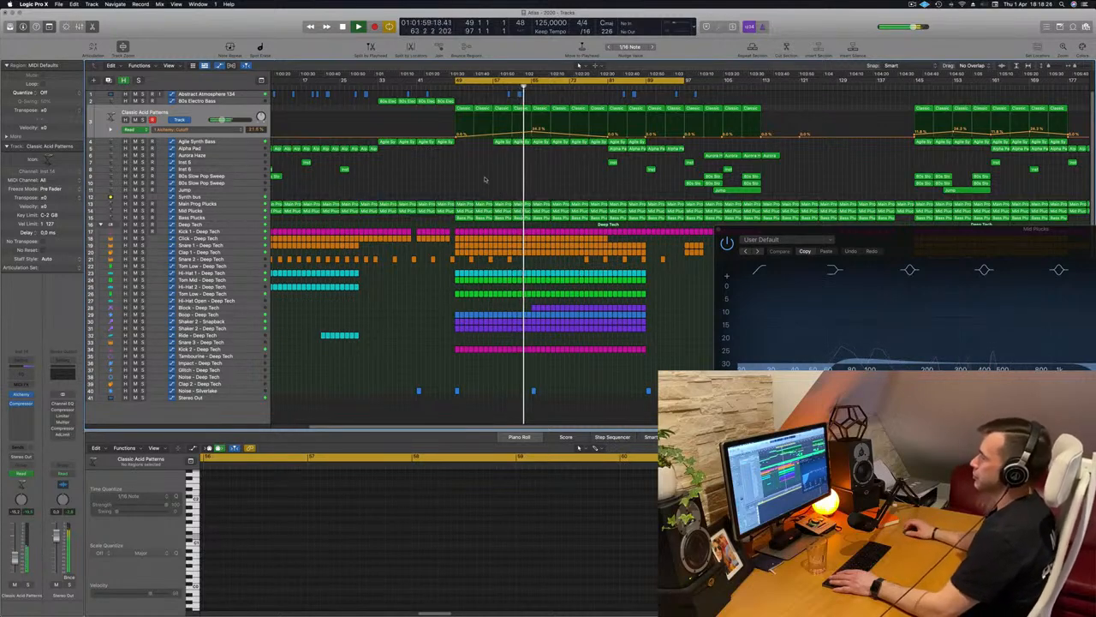
{"action": "key", "text": "space"}
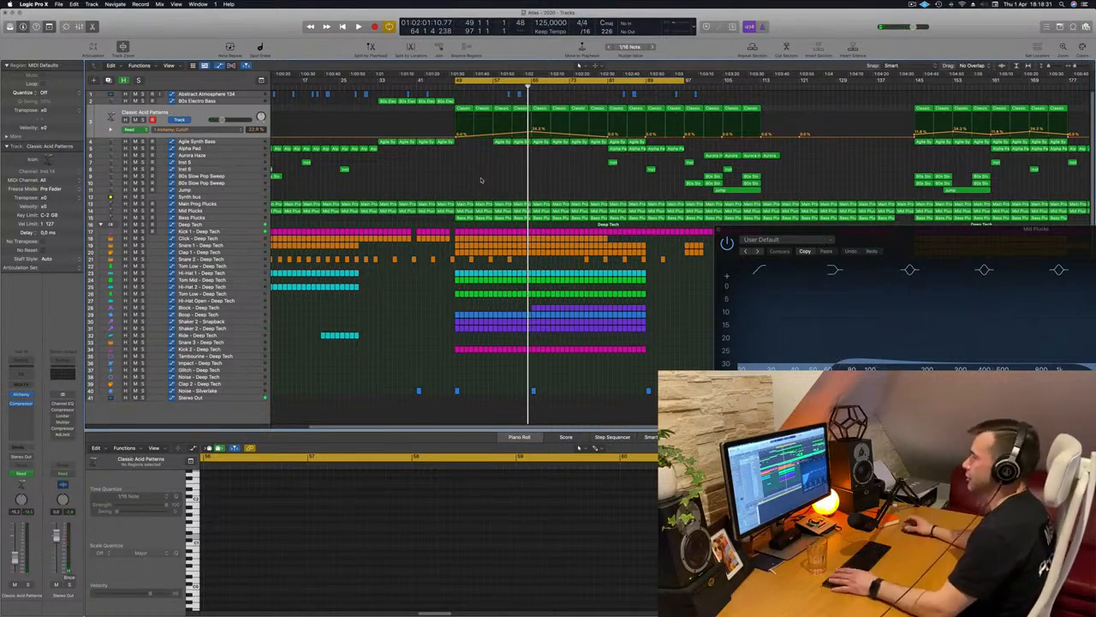
{"action": "key", "text": "space"}
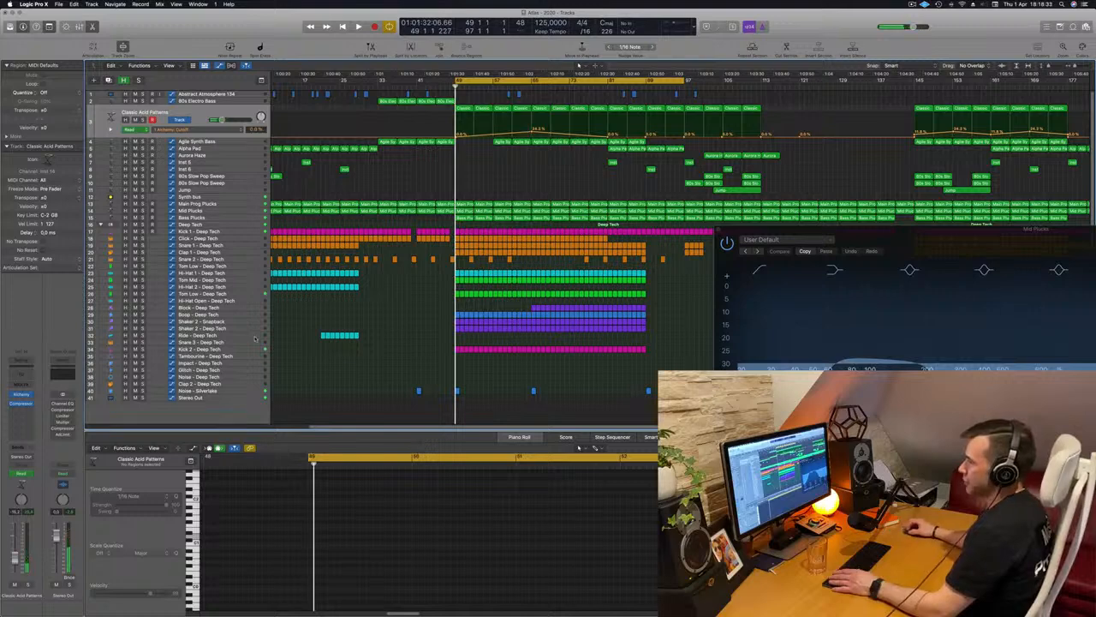
Select the Synth bus track to show its Channel EQ Peak 4 Frequency automation and solo the bus during playback
{"action": "left_click", "coordinate": [237, 204]}
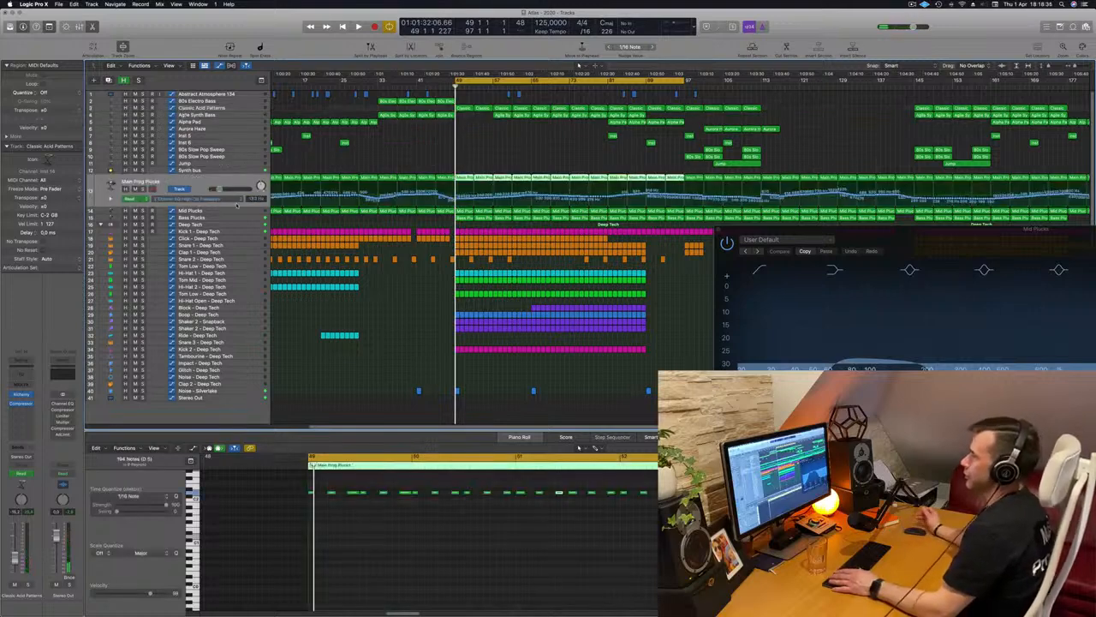
{"action": "key", "text": "space"}
{"action": "left_click", "coordinate": [193, 170]}
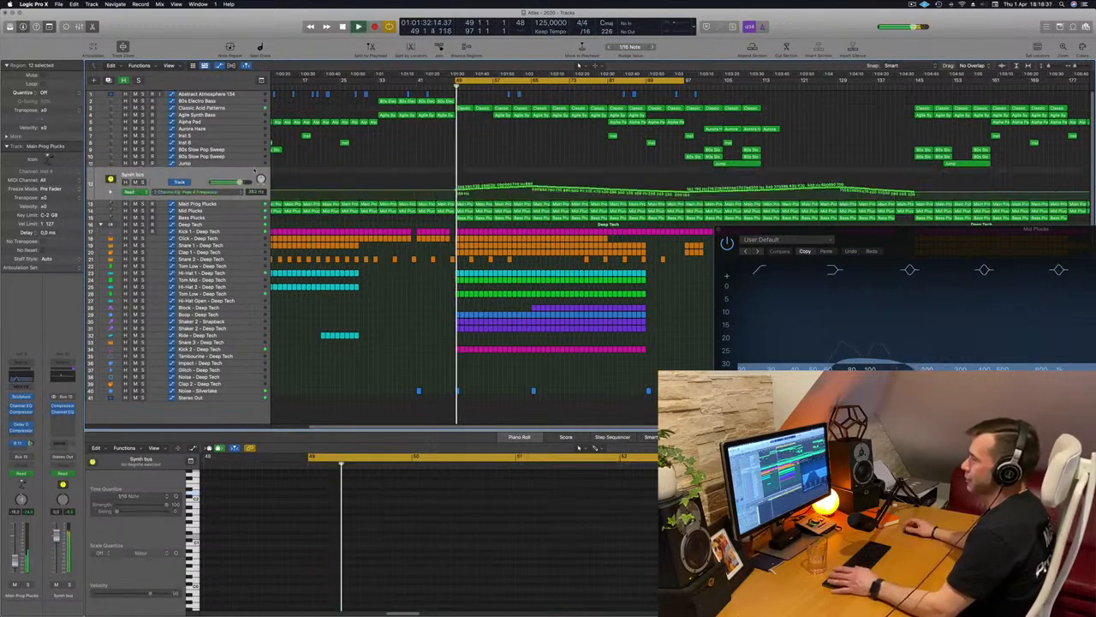
{"action": "key", "text": "space"}
{"action": "key", "text": "space"}
{"action": "key", "text": "s"}
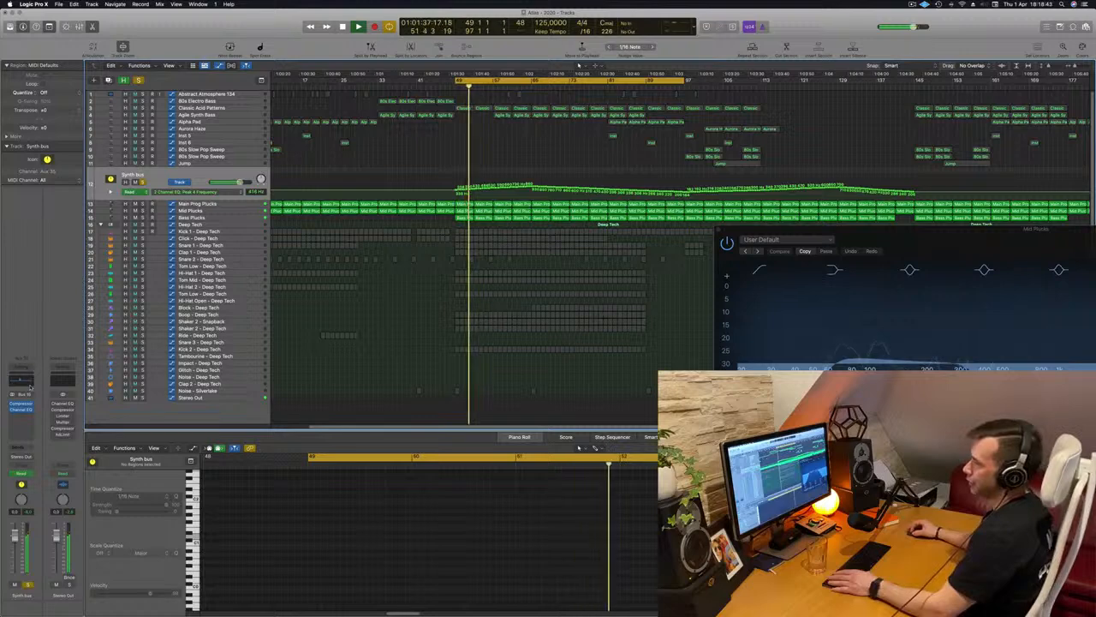
Open the Channel EQ on the Synth bus and place it below the automation lane to watch the moving peak
{"action": "left_click", "coordinate": [31, 386]}
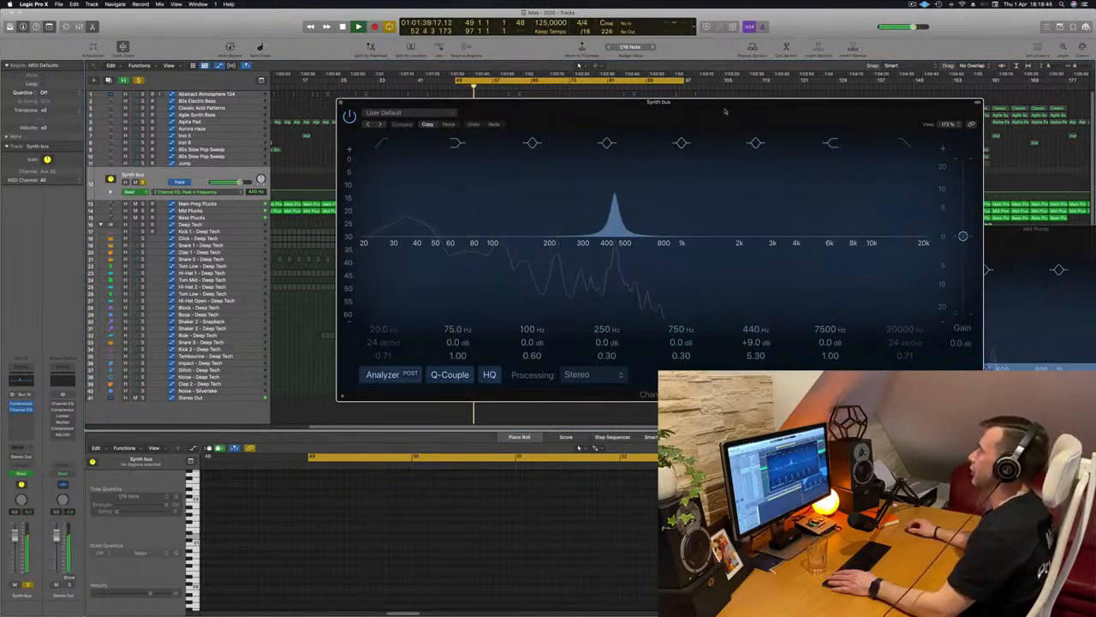
{"action": "left_click_drag", "start_coordinate": [725, 110], "coordinate": [546, 253]}
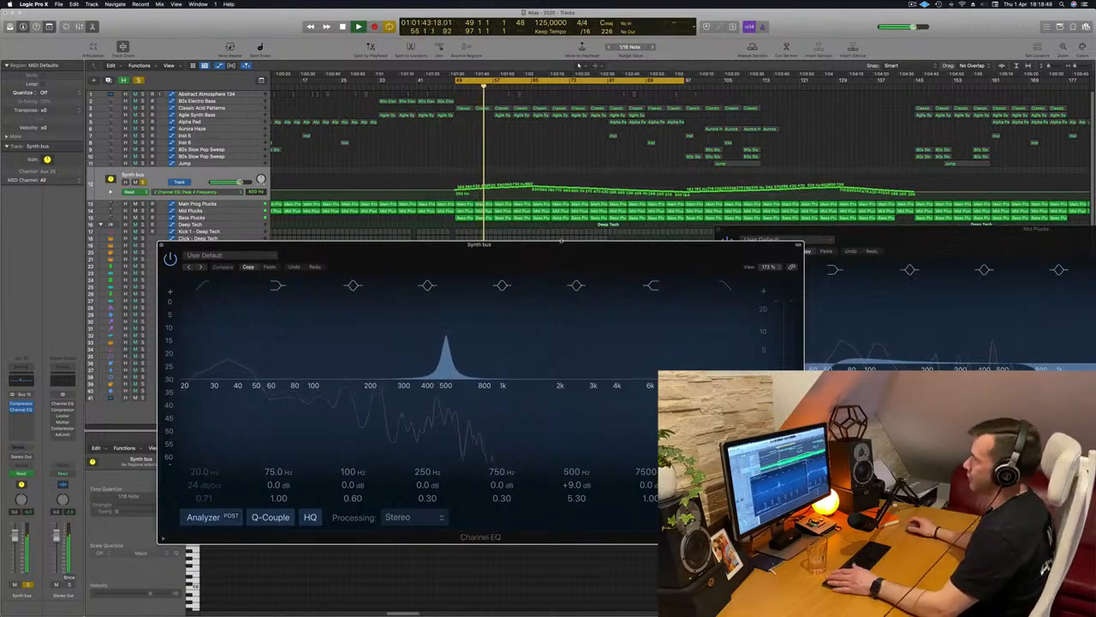
{"action": "left_click_drag", "start_coordinate": [545, 254], "coordinate": [650, 245]}
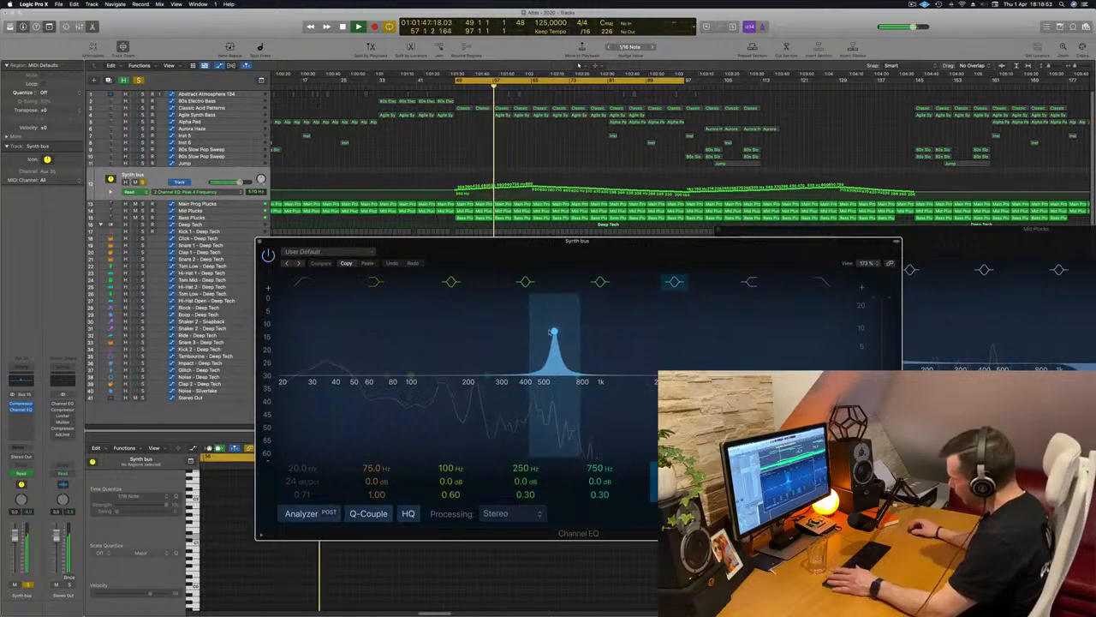
{"action": "left_click_drag", "start_coordinate": [692, 254], "coordinate": [750, 278]}
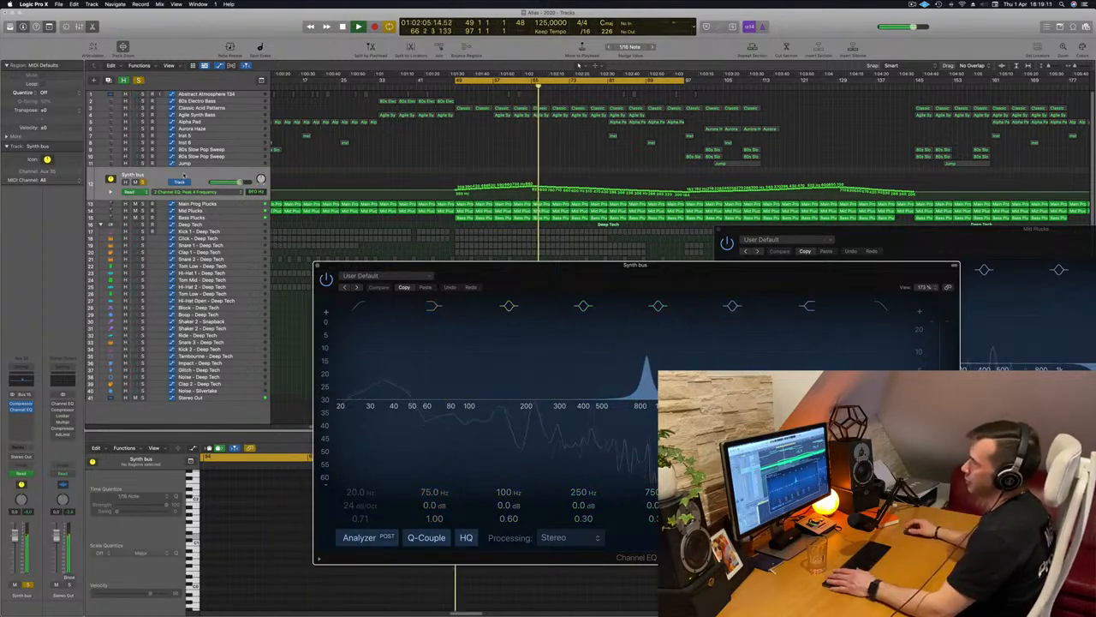
Insert the stereo Waves TransX Multi (s) plug-in in the Synth bus's free effect slot after the Channel EQ
{"action": "left_click", "coordinate": [27, 415]}
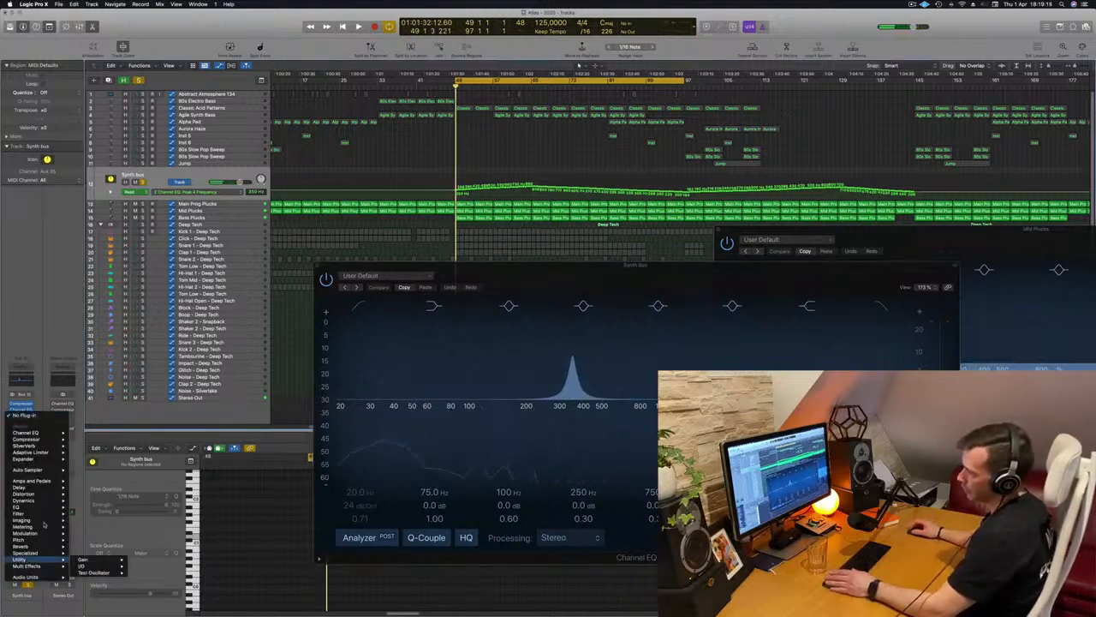
{"action": "mouse_move", "coordinate": [43, 521]}
{"action": "mouse_move", "coordinate": [39, 577]}
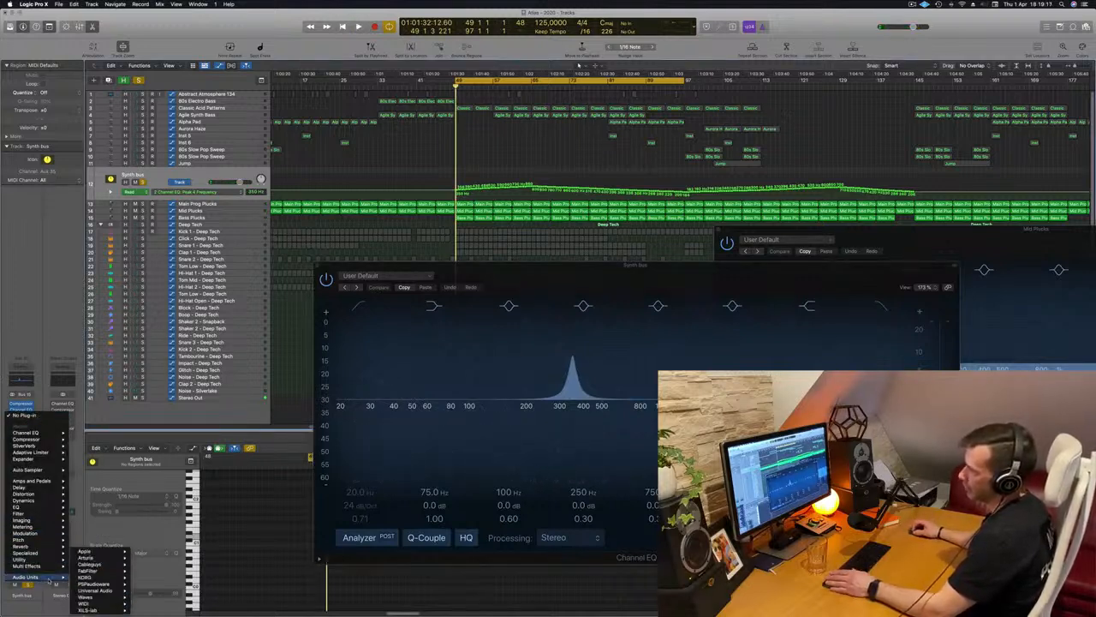
{"action": "mouse_move", "coordinate": [101, 598]}
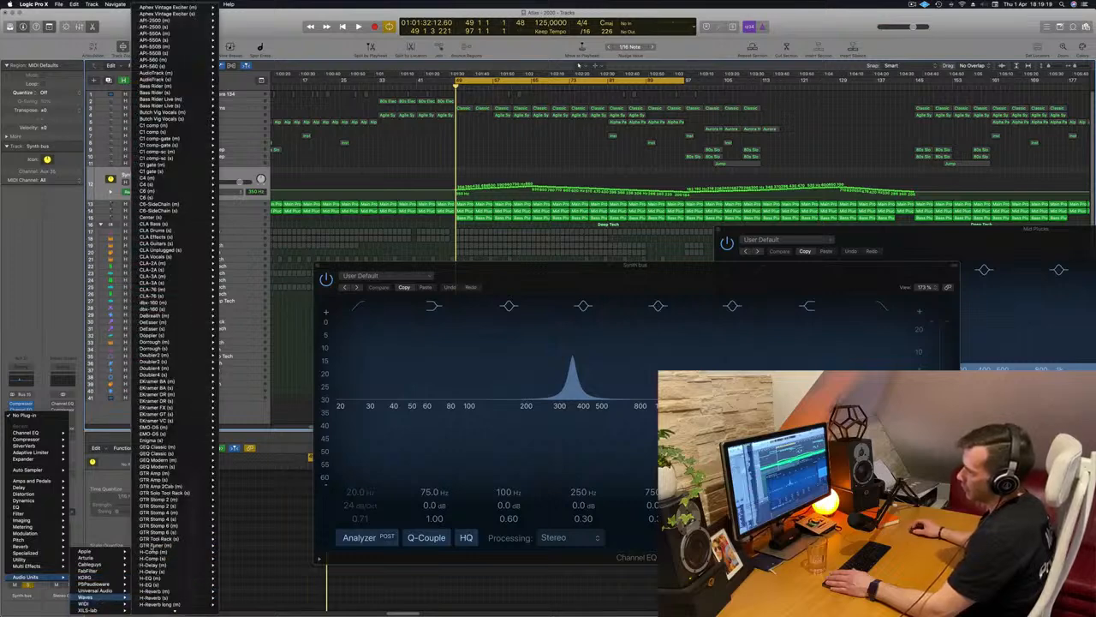
{"action": "scroll", "coordinate": [158, 532], "scroll_direction": "down", "scroll_amount": 20}
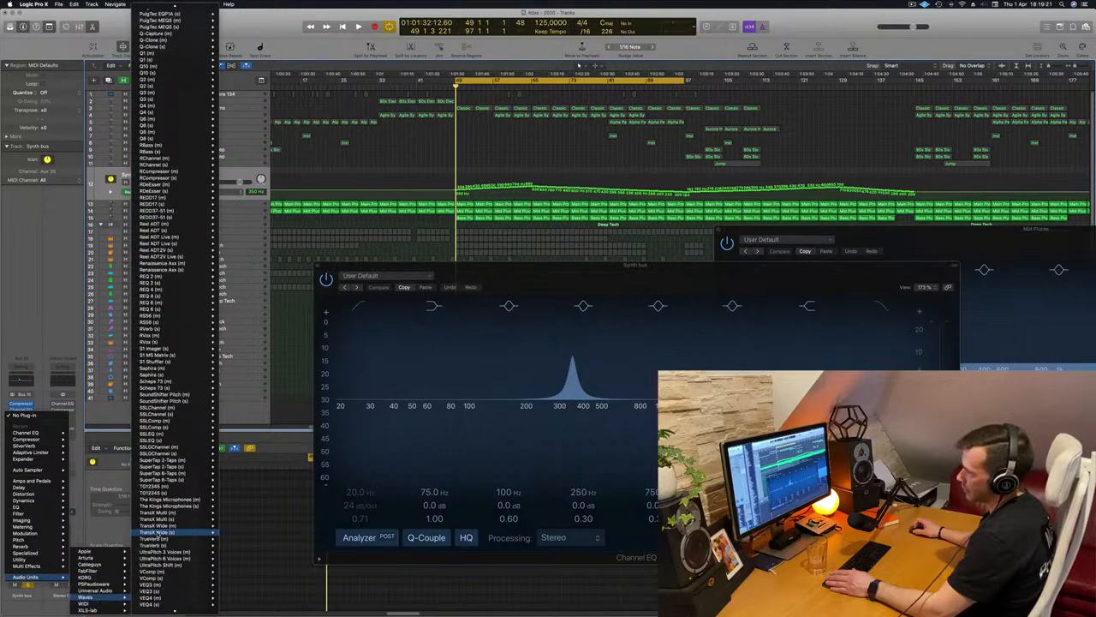
{"action": "scroll", "coordinate": [158, 532], "scroll_direction": "up", "scroll_amount": 20}
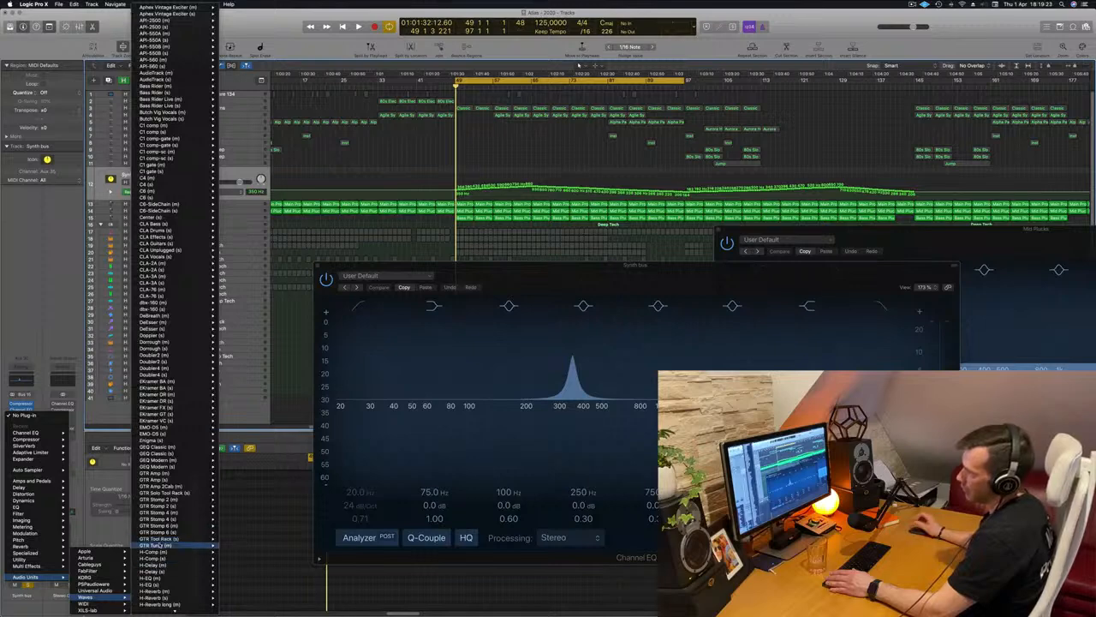
{"action": "scroll", "coordinate": [157, 545], "scroll_direction": "down", "scroll_amount": 15}
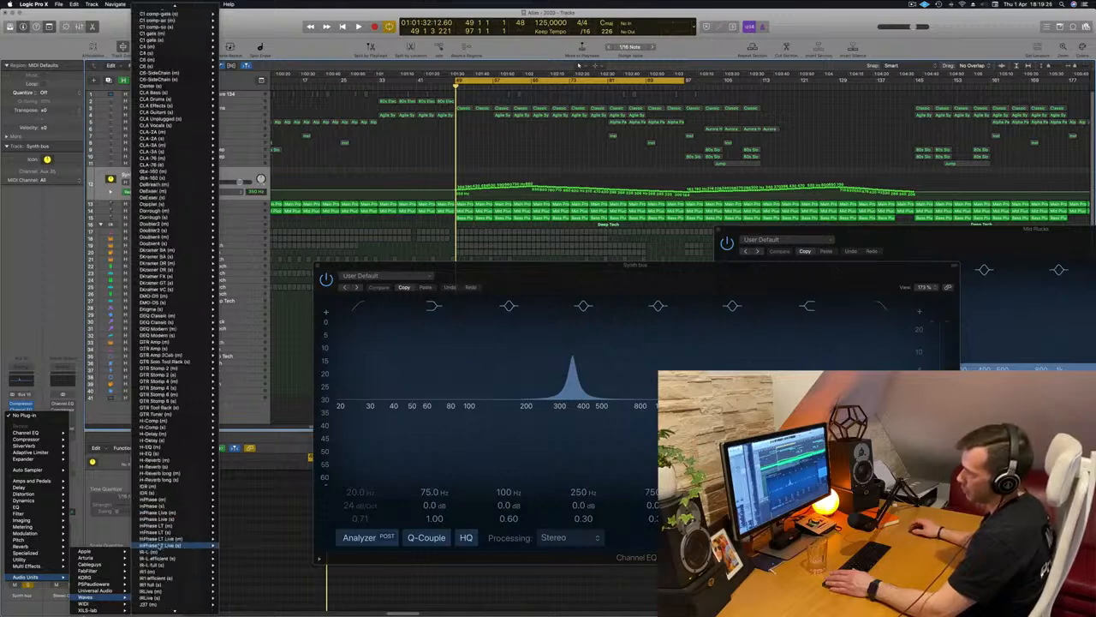
{"action": "scroll", "coordinate": [157, 545], "scroll_direction": "down", "scroll_amount": 15}
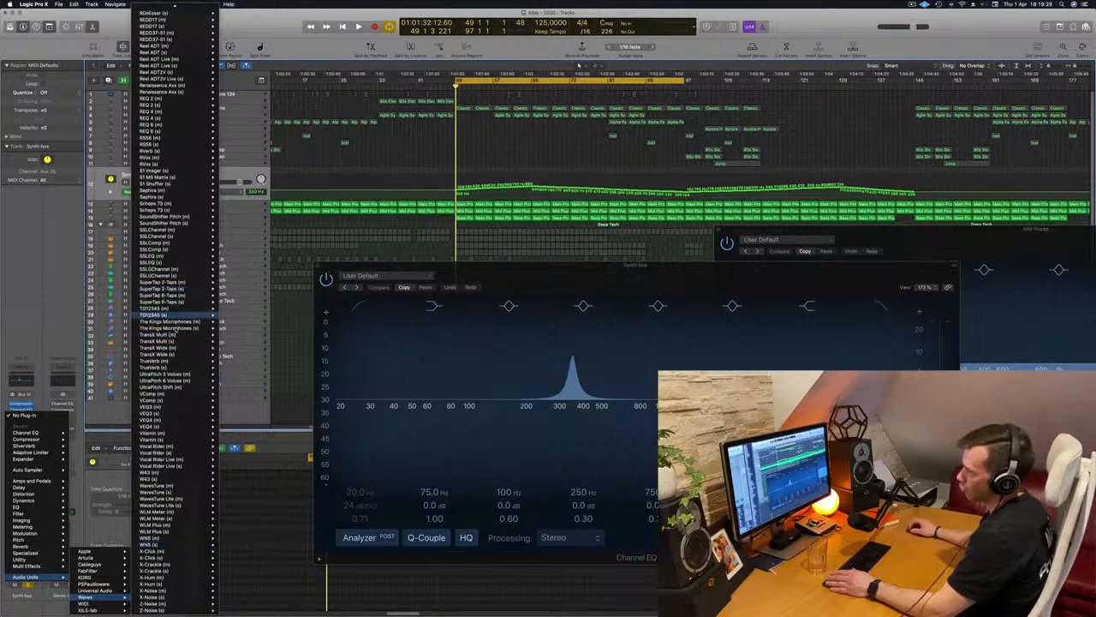
{"action": "mouse_move", "coordinate": [178, 344]}
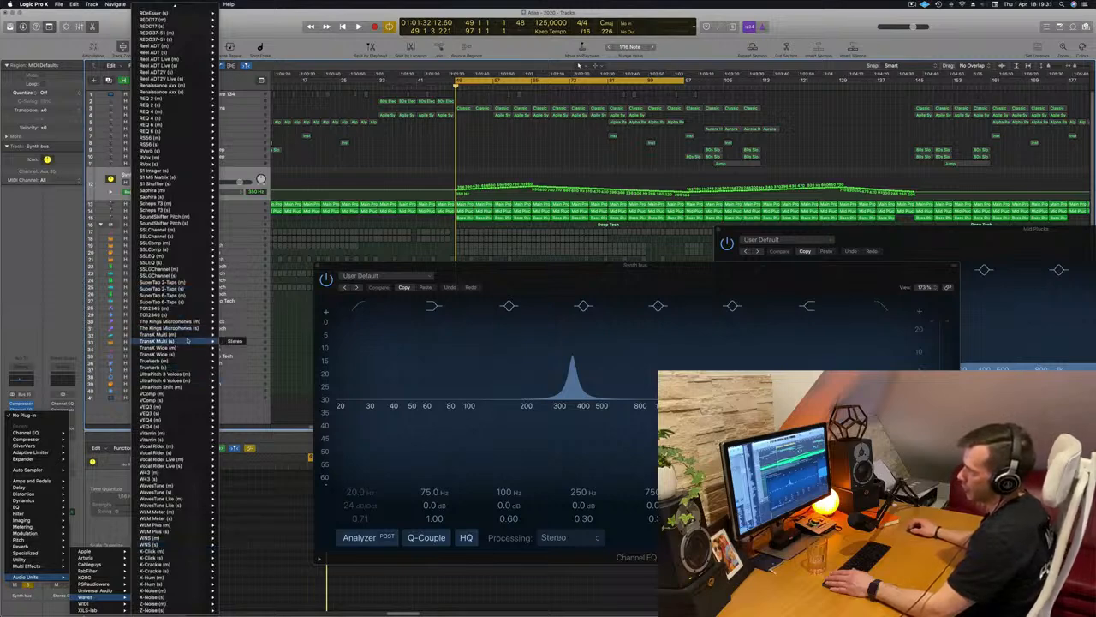
{"action": "left_click", "coordinate": [234, 341]}
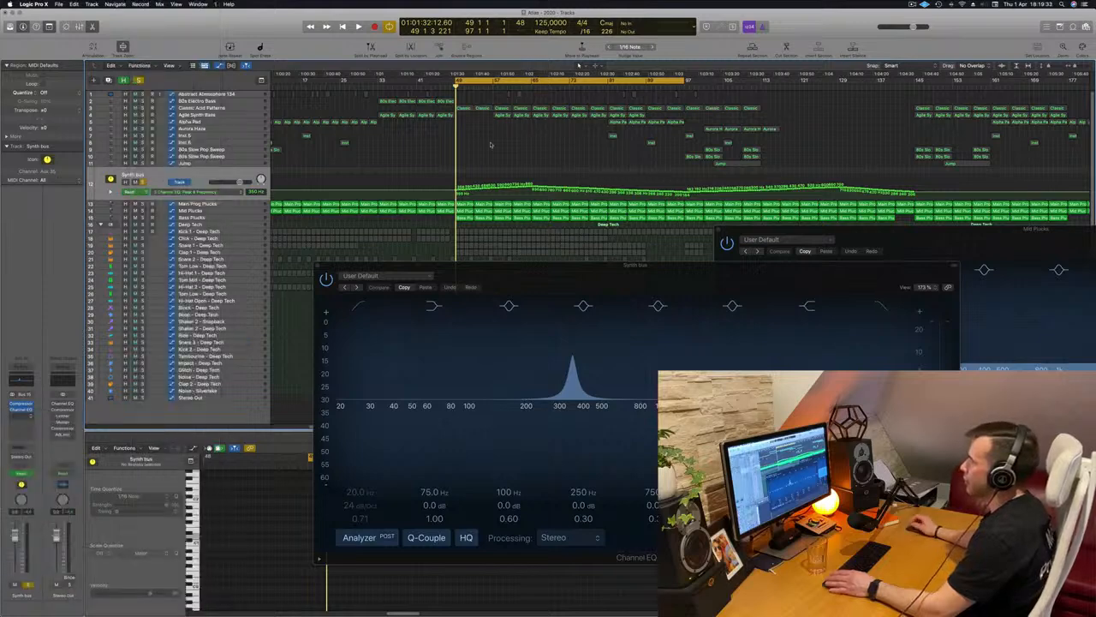
Place the TransX Multi window over the arrangement and load the factory preset "Punchy in the middle" during playback
{"action": "left_click_drag", "start_coordinate": [423, 103], "coordinate": [559, 148]}
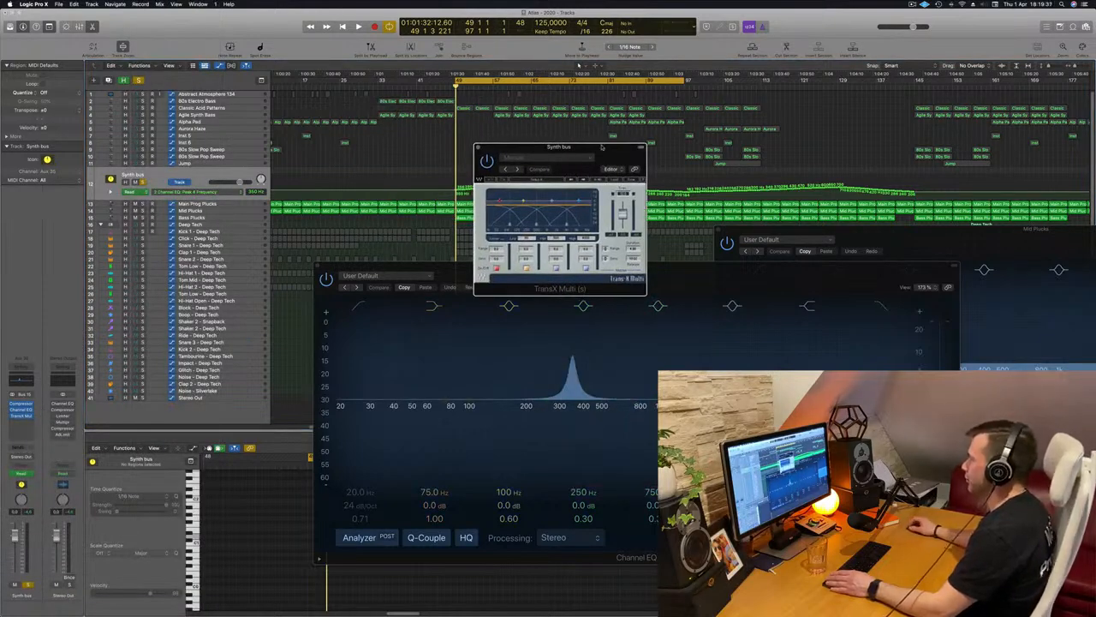
{"action": "left_click_drag", "start_coordinate": [602, 147], "coordinate": [580, 161]}
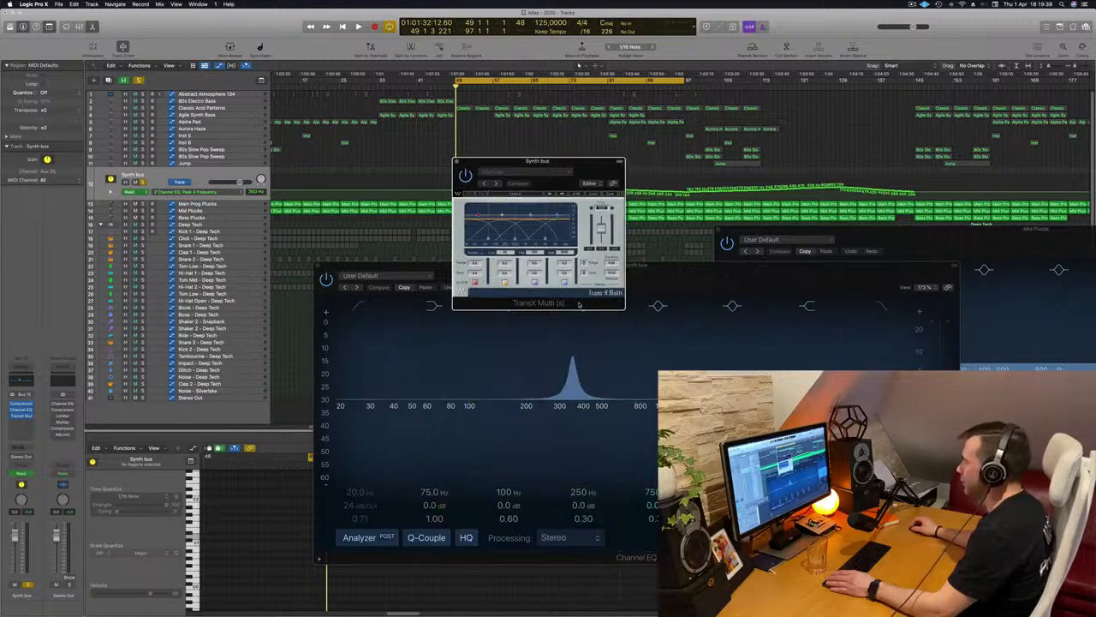
{"action": "left_click_drag", "start_coordinate": [572, 165], "coordinate": [575, 177]}
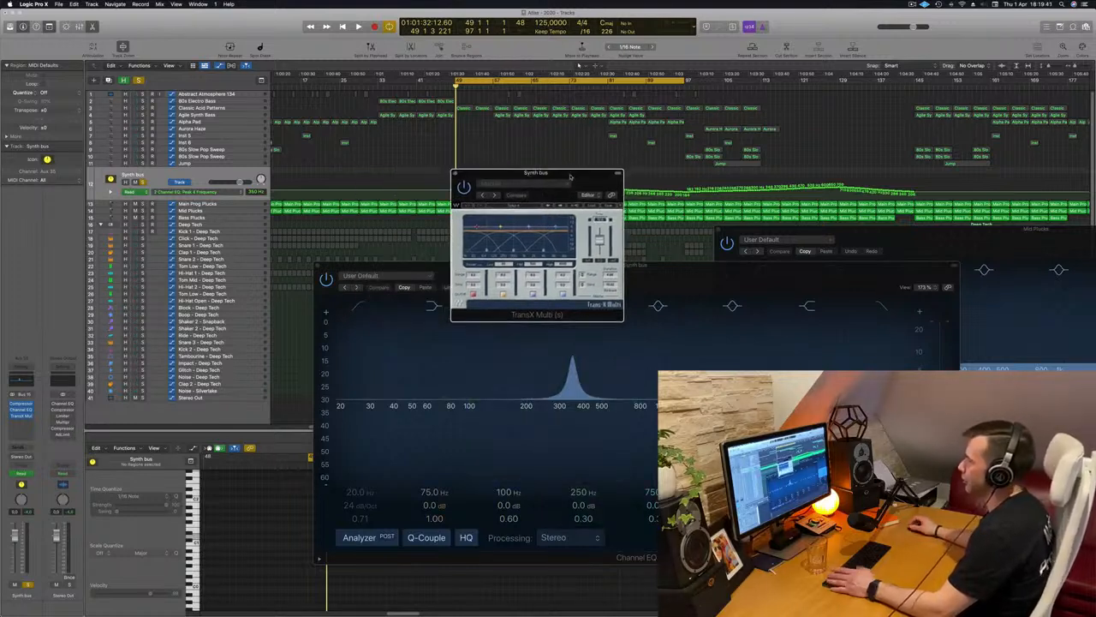
{"action": "key", "text": "space"}
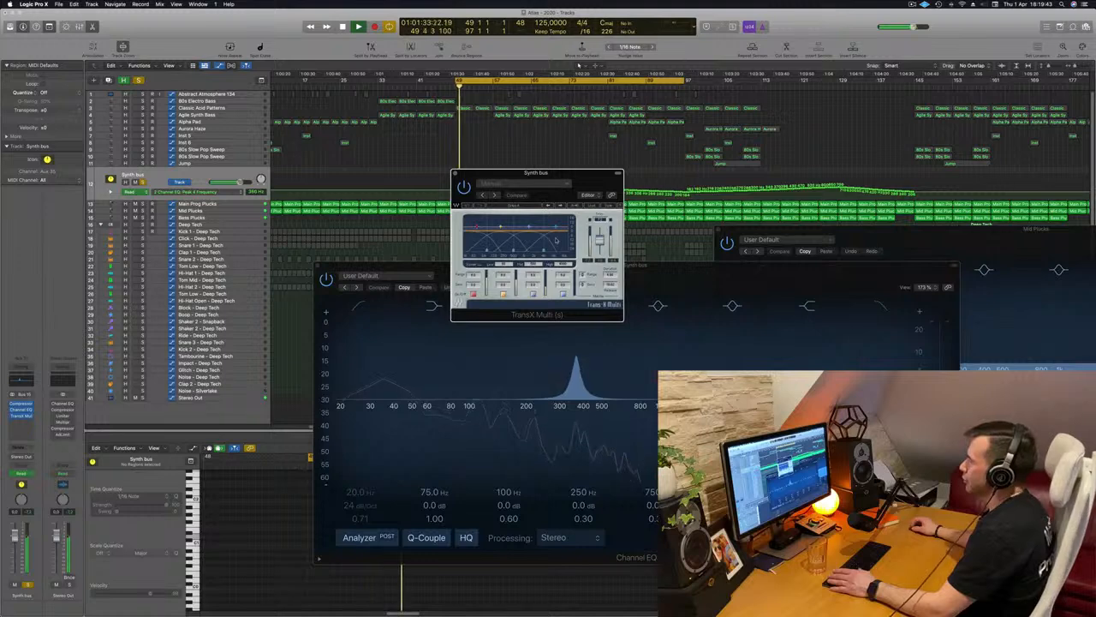
{"action": "left_click", "coordinate": [571, 186]}
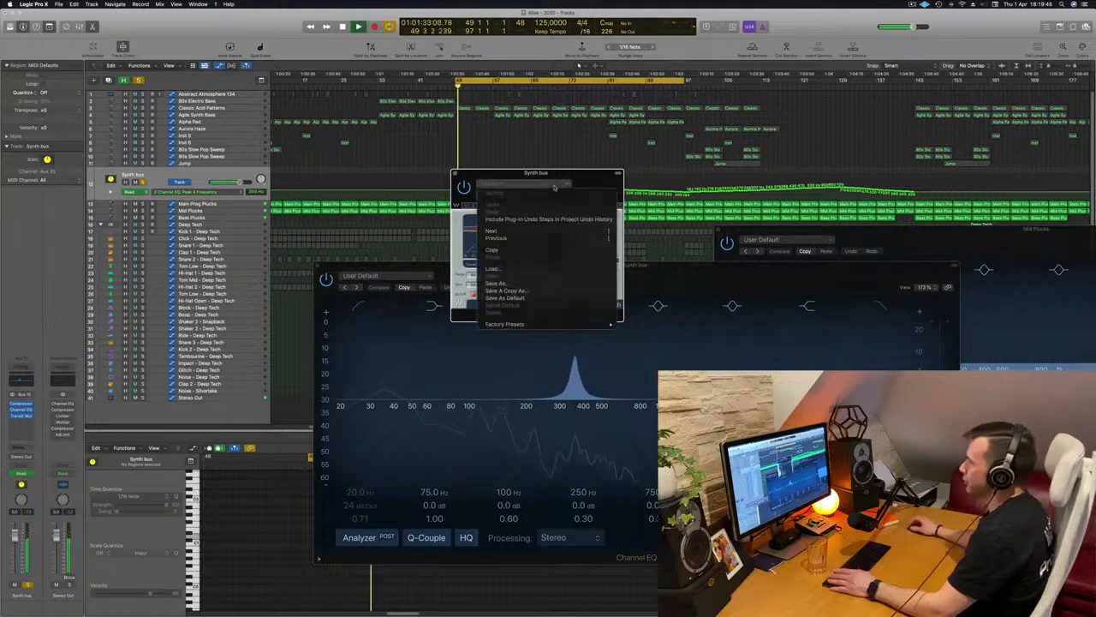
{"action": "mouse_move", "coordinate": [547, 325]}
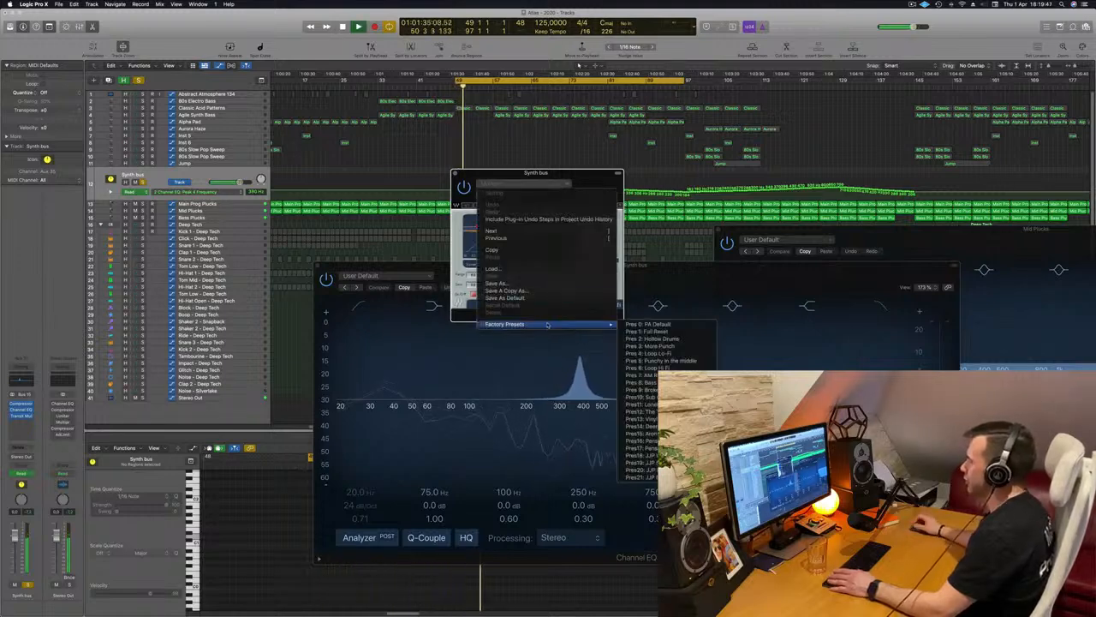
{"action": "left_click", "coordinate": [661, 360]}
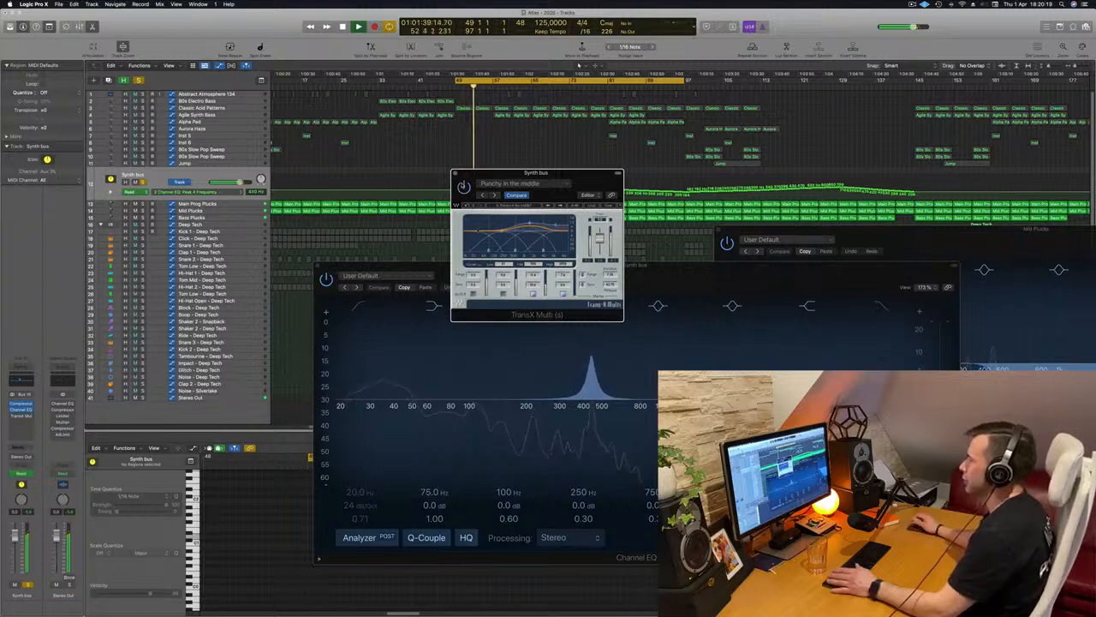
Audition the TransX Multi preset on the Synth bus by repeatedly starting and stopping the loop from bar 49
{"action": "left_click_drag", "start_coordinate": [598, 190], "coordinate": [605, 203]}
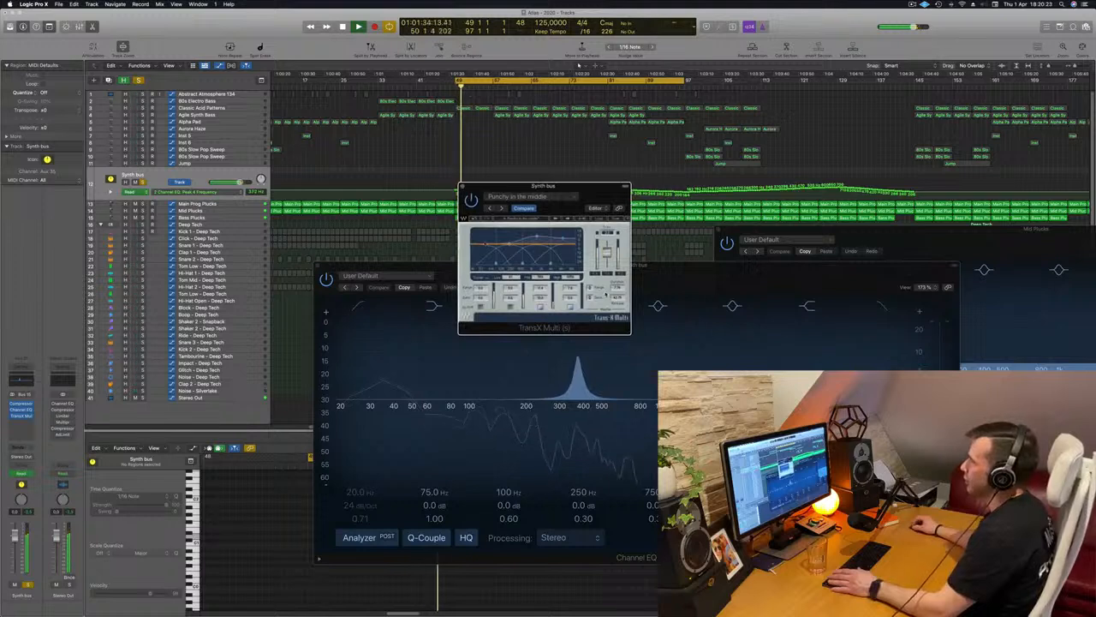
{"action": "key", "text": "space"}
{"action": "key", "text": "space"}
{"action": "key", "text": "space"}
{"action": "key", "text": "space"}
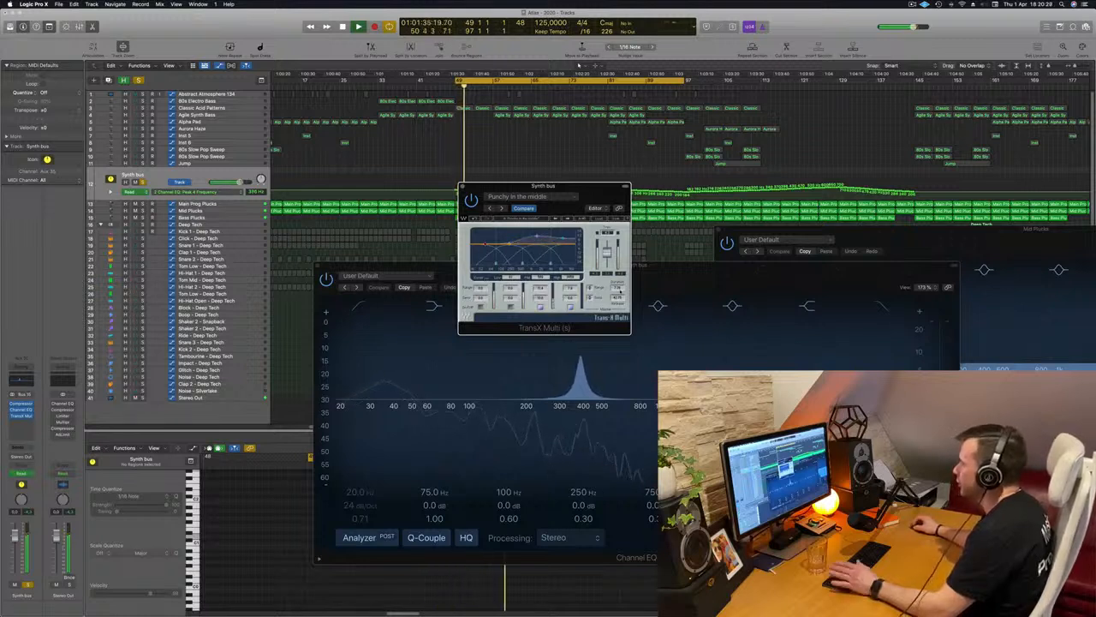
{"action": "key", "text": "space"}
{"action": "key", "text": "space"}
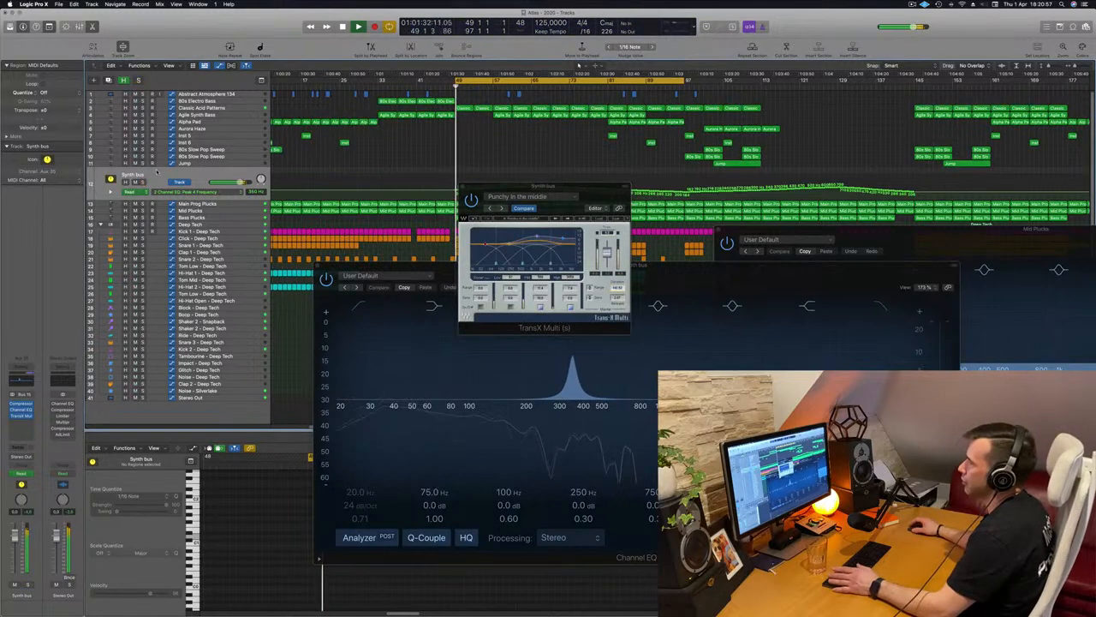
Move the TransX Multi window clear of the automation lane while the full mix plays and close it
{"action": "left_click_drag", "start_coordinate": [606, 202], "coordinate": [686, 200]}
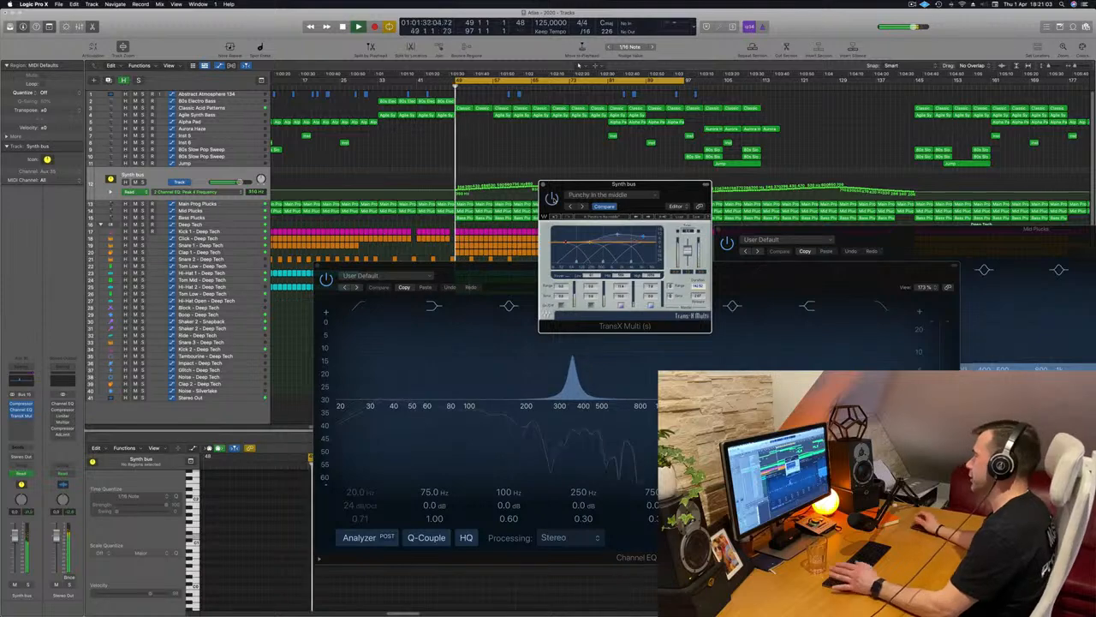
{"action": "left_click_drag", "start_coordinate": [677, 189], "coordinate": [673, 253]}
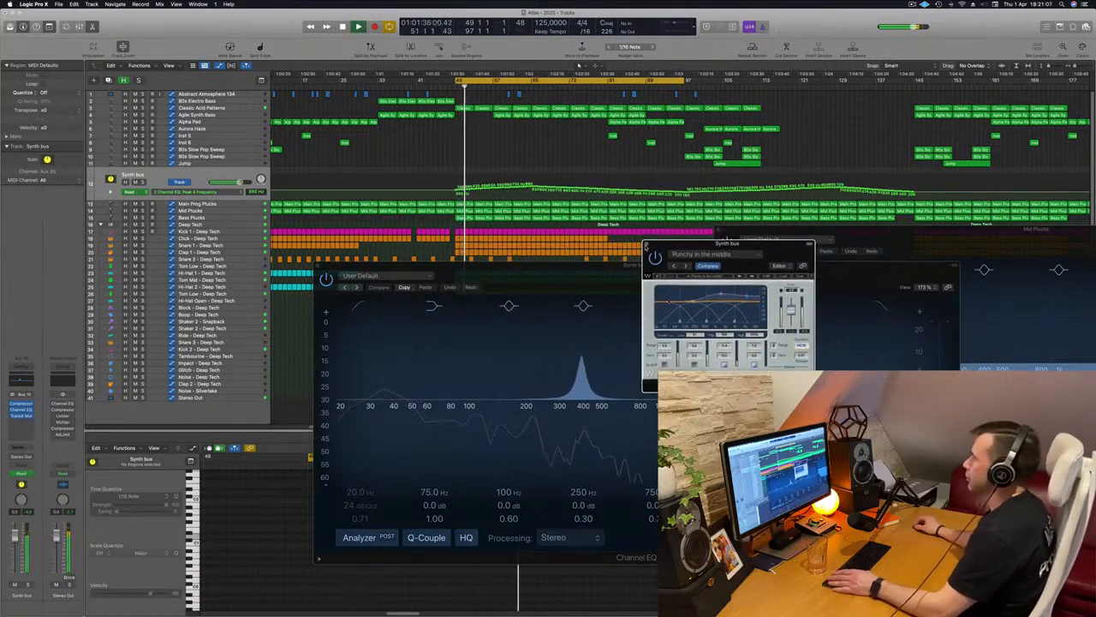
{"action": "left_click", "coordinate": [647, 246]}
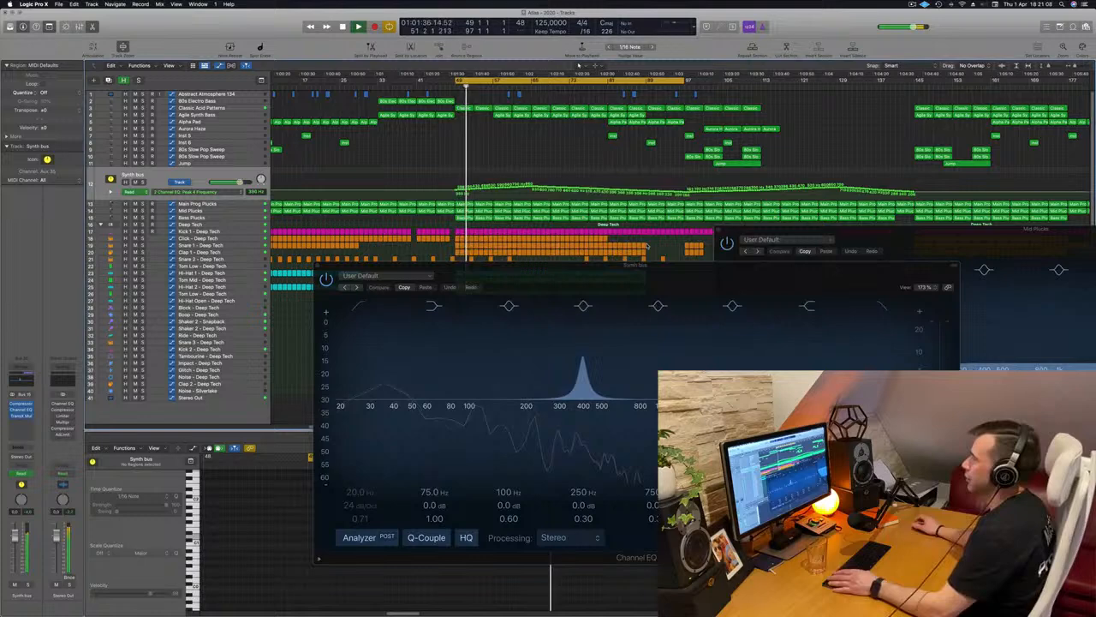
Solo the Mid Plucks track and open its Delay Designer to examine the delay taps during playback
{"action": "left_click", "coordinate": [209, 211]}
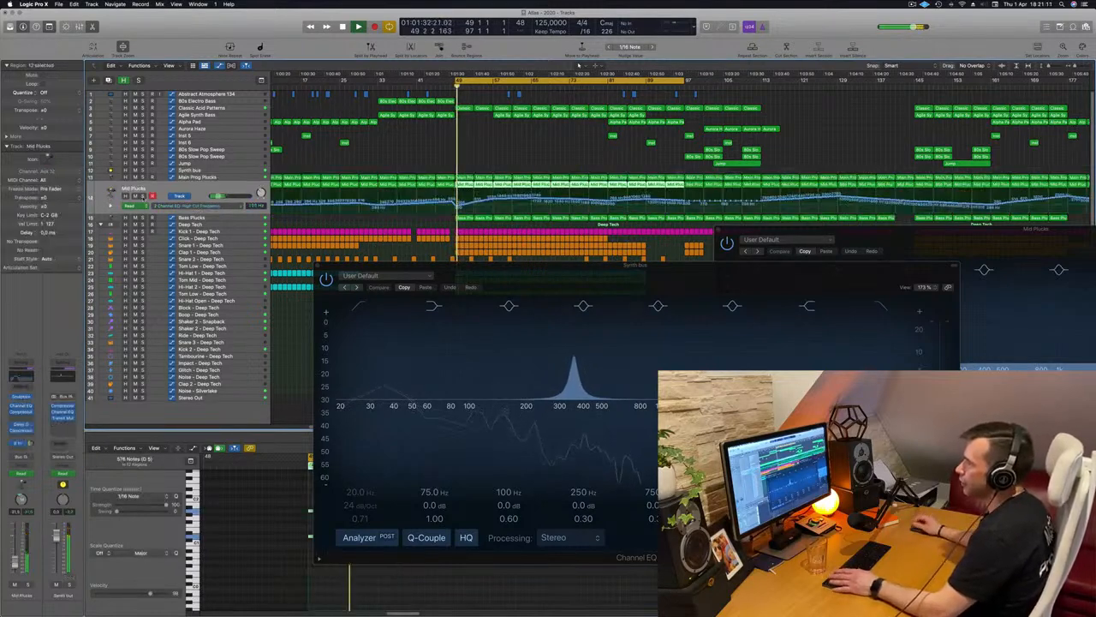
{"action": "left_click", "coordinate": [142, 197]}
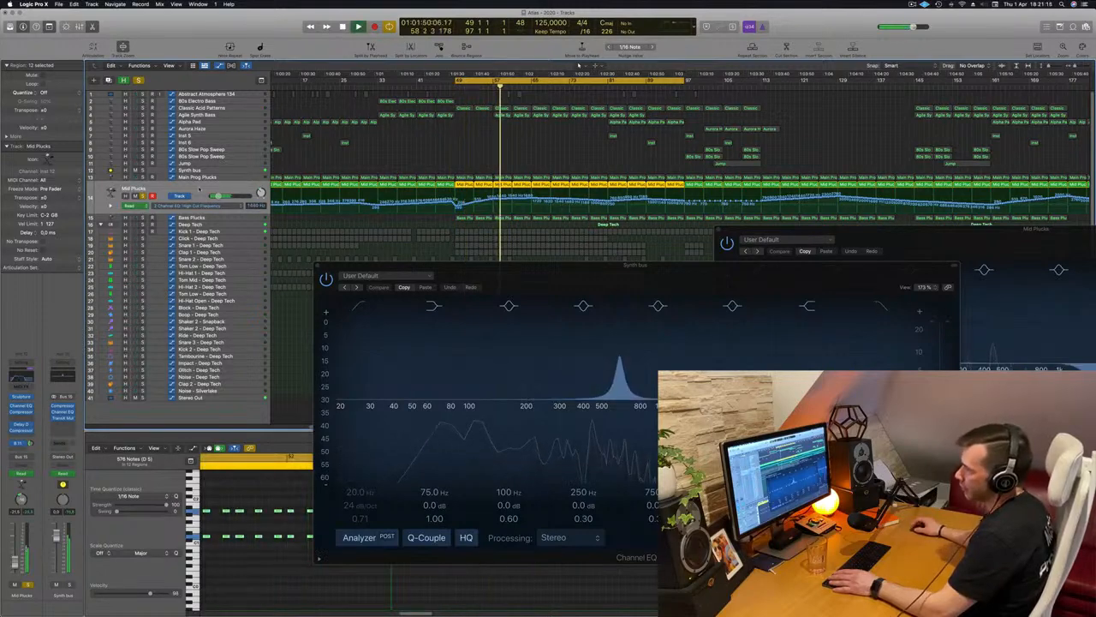
{"action": "left_click", "coordinate": [22, 426]}
{"action": "left_click_drag", "start_coordinate": [361, 119], "coordinate": [489, 133]}
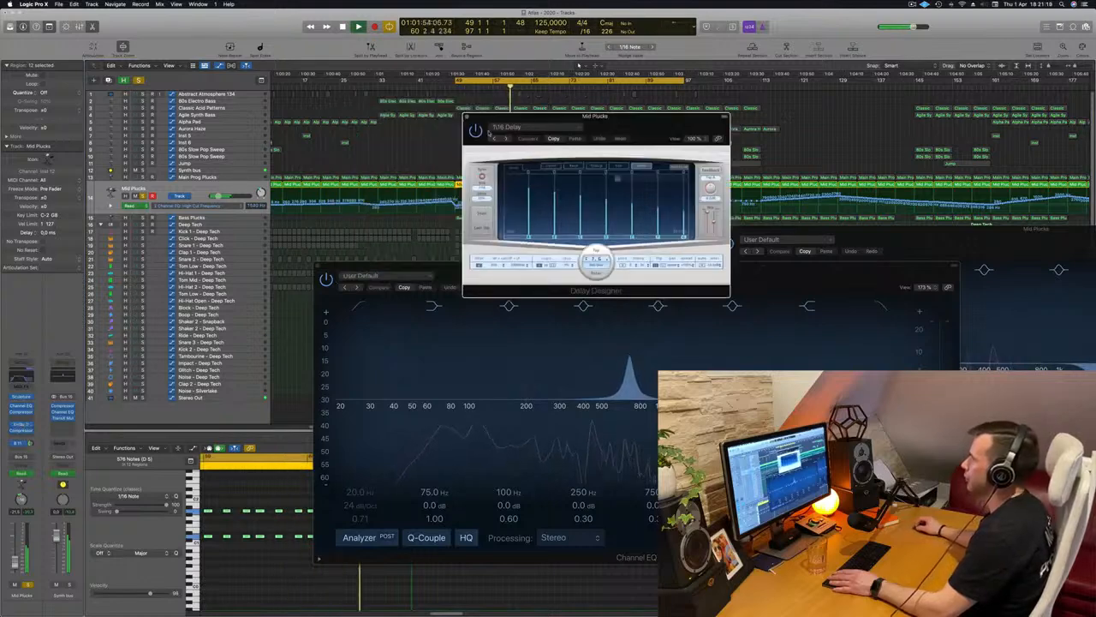
{"action": "left_click_drag", "start_coordinate": [657, 127], "coordinate": [760, 198]}
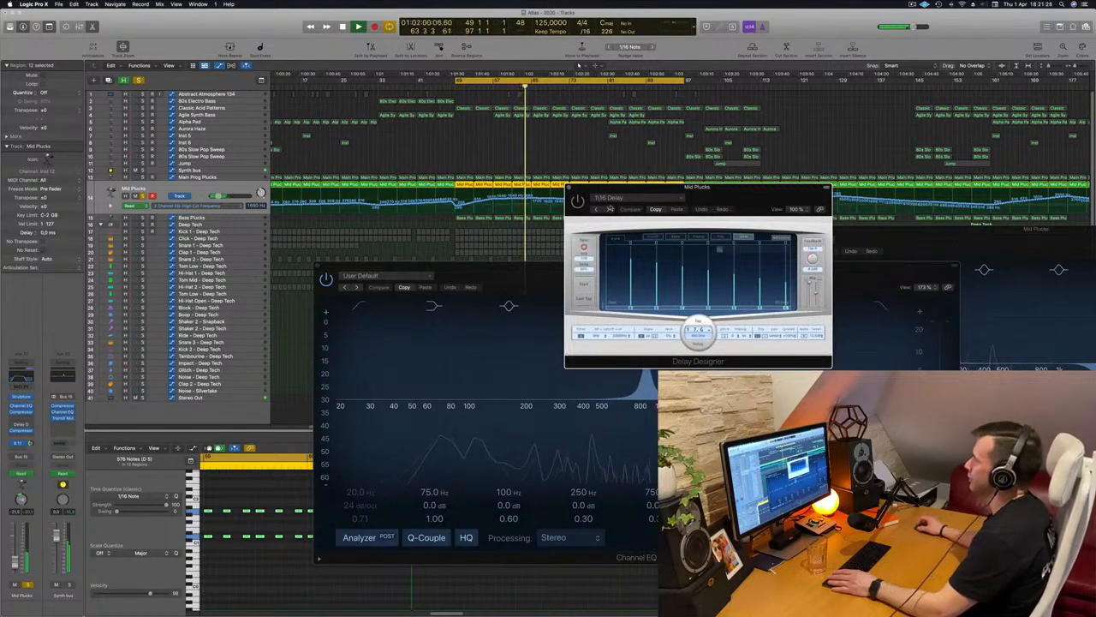
{"action": "left_click_drag", "start_coordinate": [607, 208], "coordinate": [623, 205]}
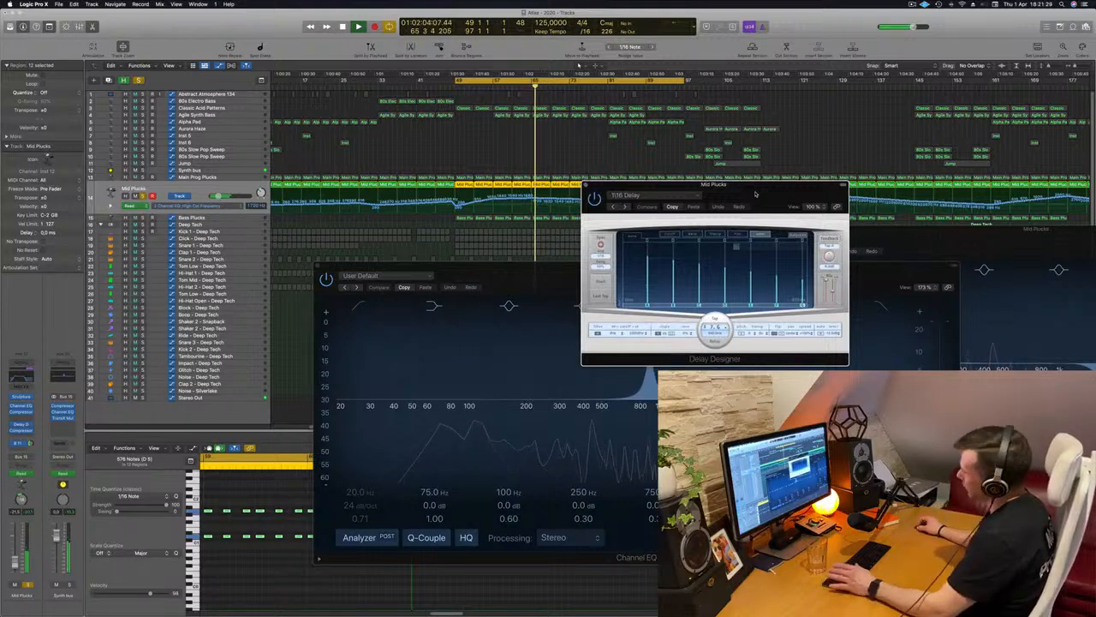
{"action": "left_click_drag", "start_coordinate": [754, 193], "coordinate": [697, 189]}
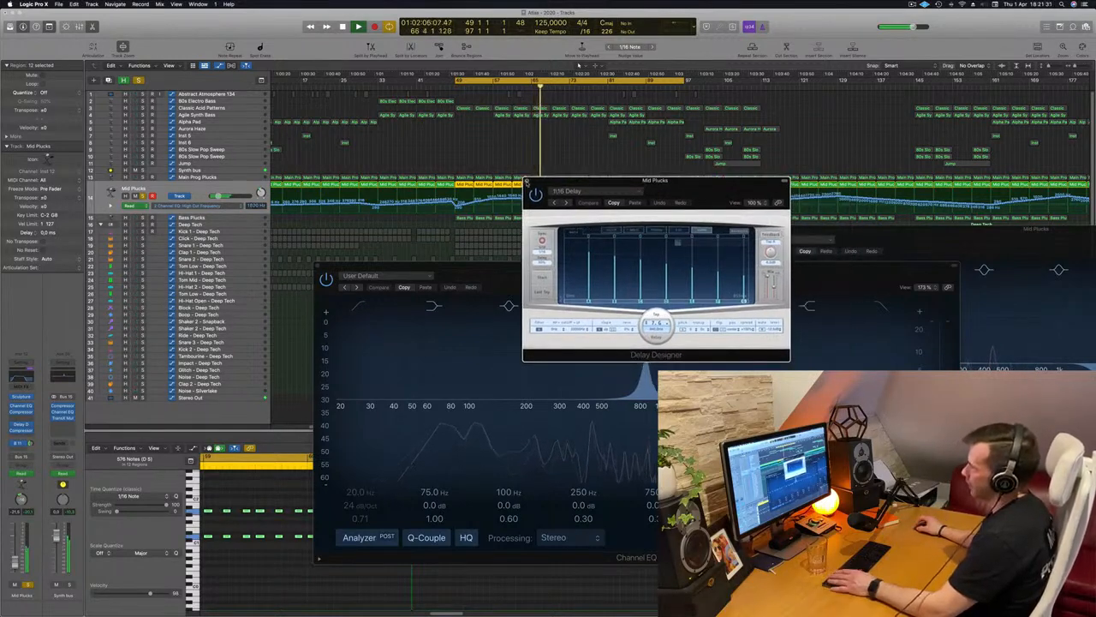
Close the Mid Plucks Delay Designer window and the Synth bus Channel EQ window
{"action": "left_click", "coordinate": [527, 182]}
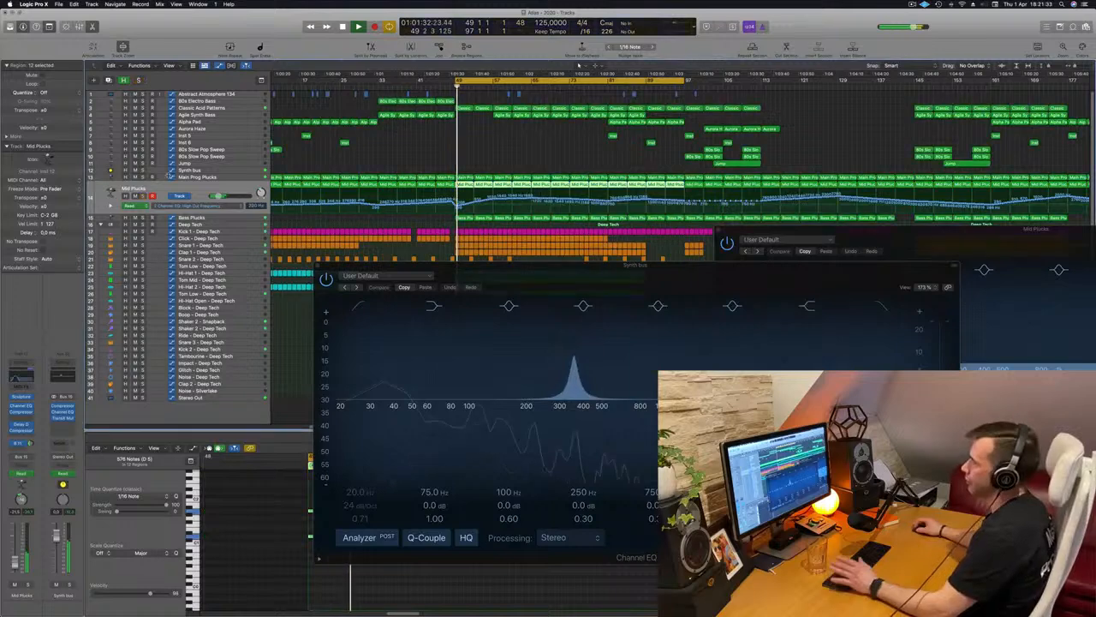
{"action": "left_click_drag", "start_coordinate": [614, 275], "coordinate": [521, 292]}
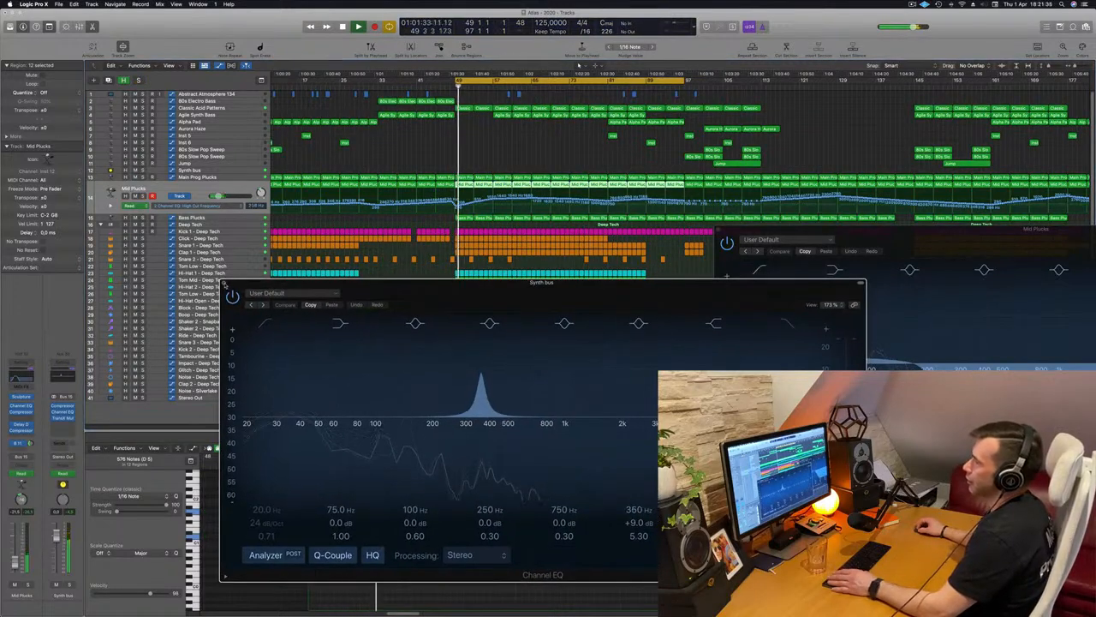
{"action": "left_click", "coordinate": [225, 284]}
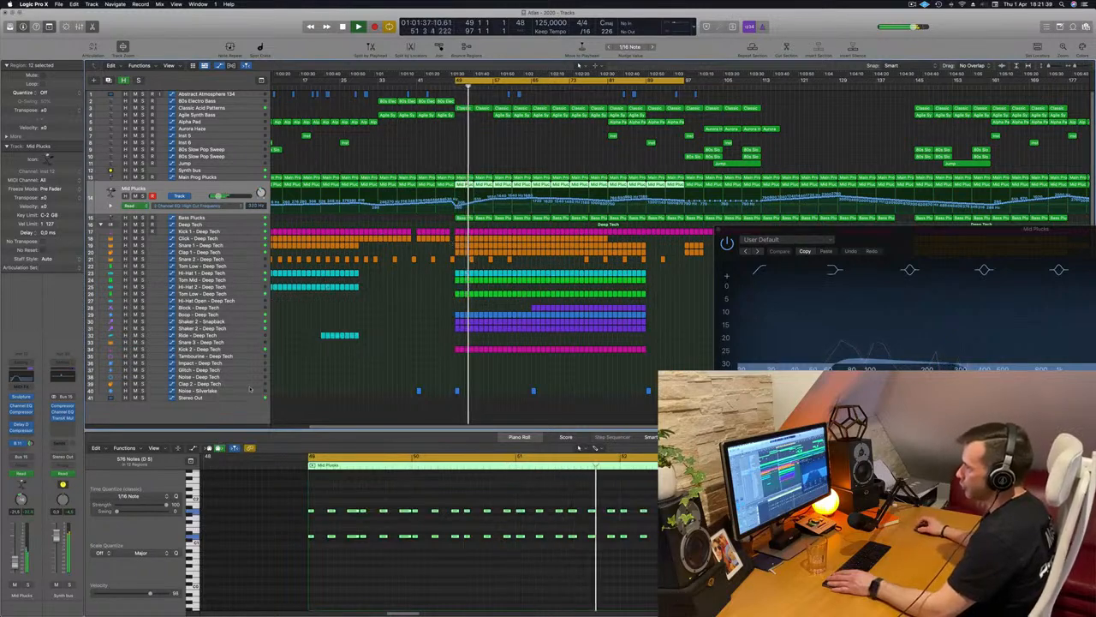
Copy the Mid Plucks region at bar 49 onto the Impact - Deep Tech track and select that track
{"action": "left_click", "coordinate": [433, 169]}
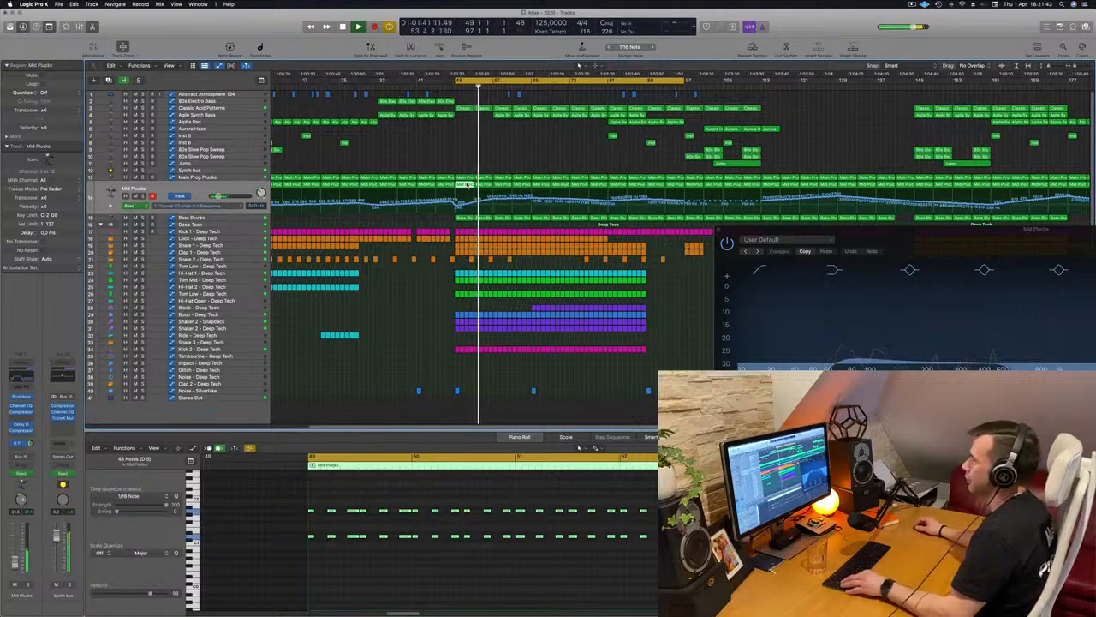
{"action": "left_click_drag", "start_coordinate": [467, 184], "coordinate": [466, 370]}
{"action": "left_click", "coordinate": [249, 364]}
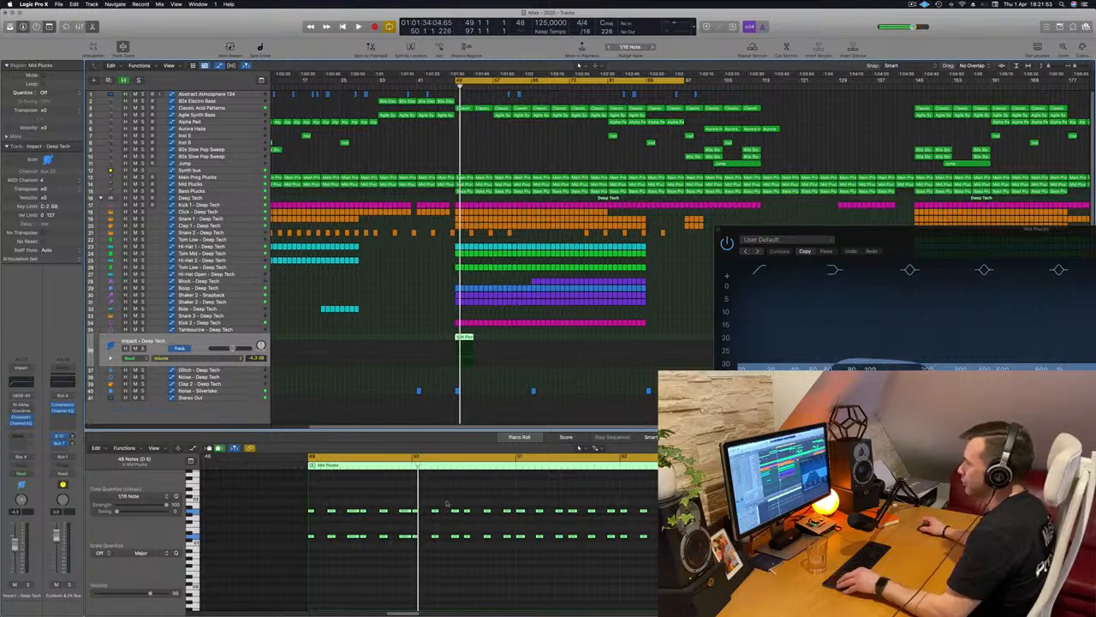
Delete the upper row of notes from the copied Mid Plucks region and select the remaining lower row
{"action": "left_click_drag", "start_coordinate": [295, 500], "coordinate": [656, 519]}
{"action": "key", "text": "space"}
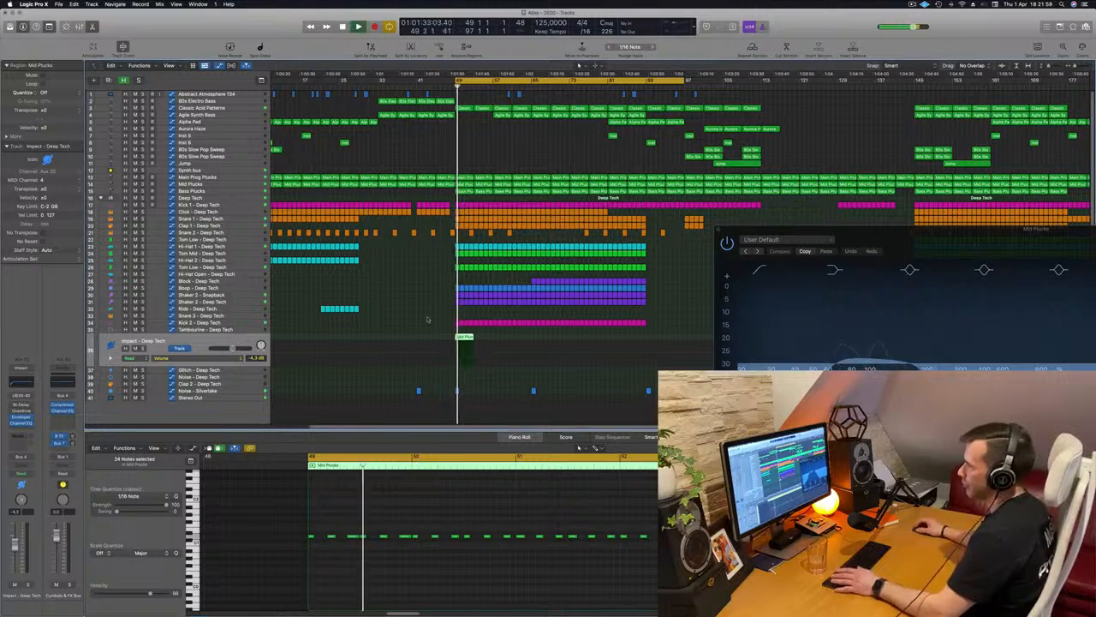
{"action": "left_click_drag", "start_coordinate": [261, 514], "coordinate": [658, 572]}
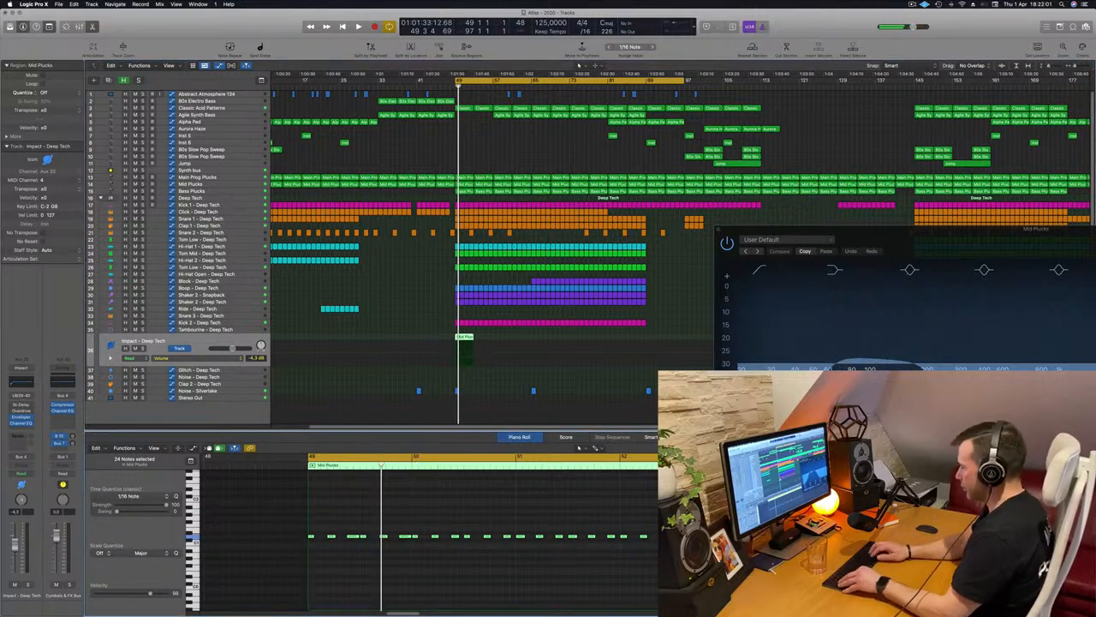
Try the selected notes at nearby and lower pitches, transposing them in semitones and back to their starting pitch
{"action": "key", "text": "alt+Up"}
{"action": "key", "text": "alt+Up"}
{"action": "key", "text": "alt+Up"}
{"action": "key", "text": "alt+Down"}
{"action": "key", "text": "alt+Down"}
{"action": "key", "text": "alt+Down"}
{"action": "key", "text": "alt+Down"}
{"action": "key", "text": "alt+Down"}
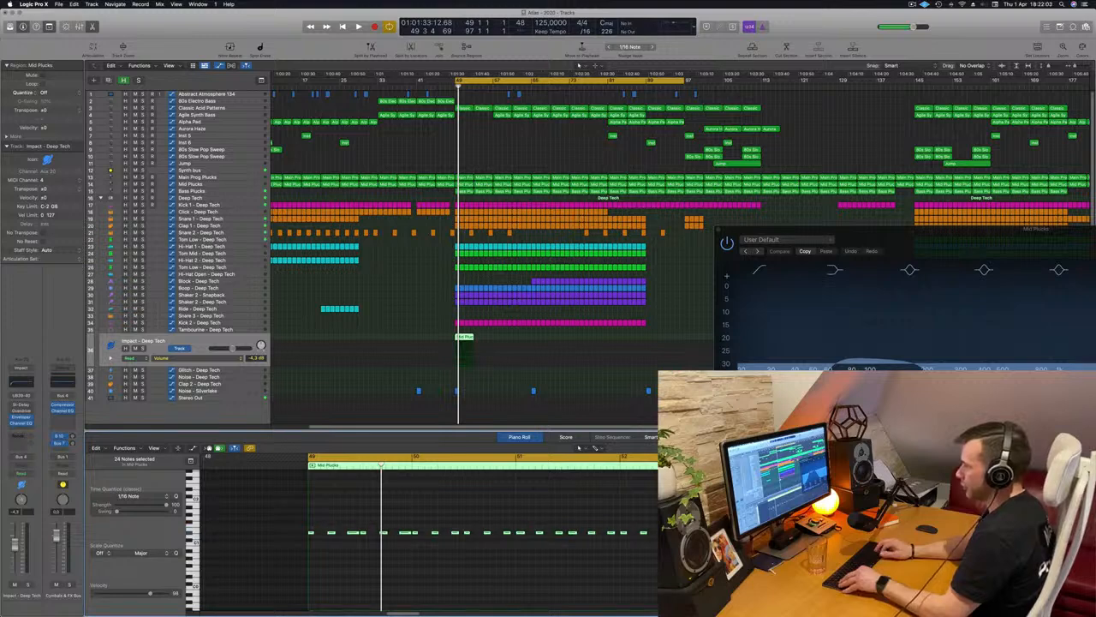
{"action": "key", "text": "alt+Down"}
{"action": "key", "text": "alt+Down"}
{"action": "key", "text": "alt+Down"}
{"action": "key", "text": "alt+Down"}
{"action": "key", "text": "alt+Down"}
{"action": "key", "text": "alt+Down"}
{"action": "key", "text": "alt+Down"}
{"action": "key", "text": "alt+Down"}
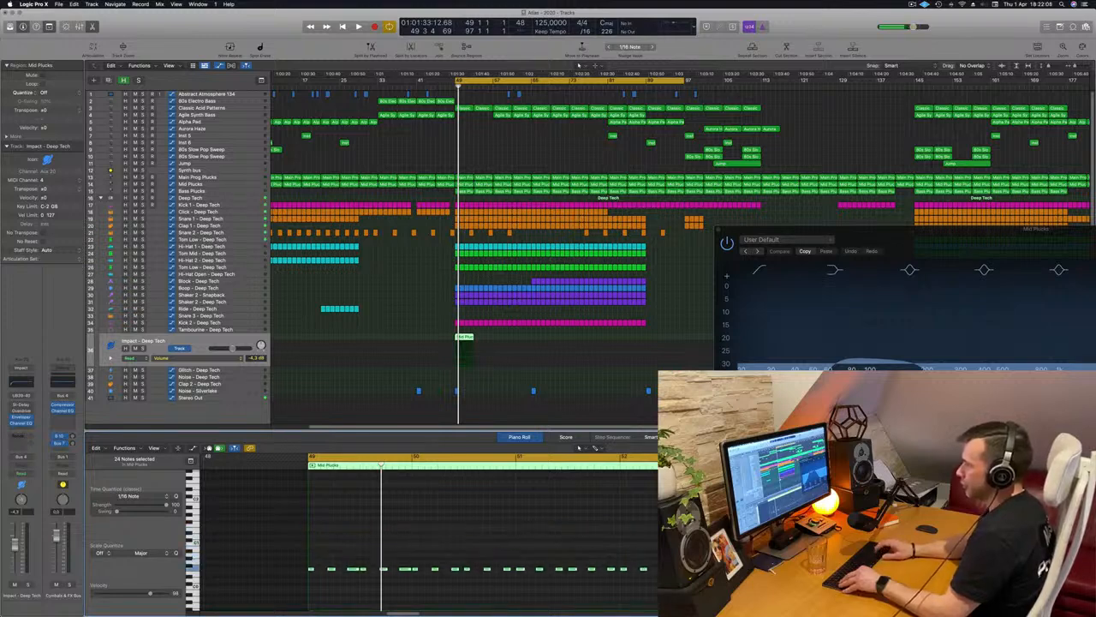
{"action": "key", "text": "alt+Up"}
{"action": "key", "text": "alt+Up"}
{"action": "key", "text": "alt+Up"}
{"action": "key", "text": "alt+Up"}
{"action": "key", "text": "alt+Up"}
{"action": "key", "text": "alt+Up"}
{"action": "key", "text": "alt+Up"}
{"action": "key", "text": "alt+Up"}
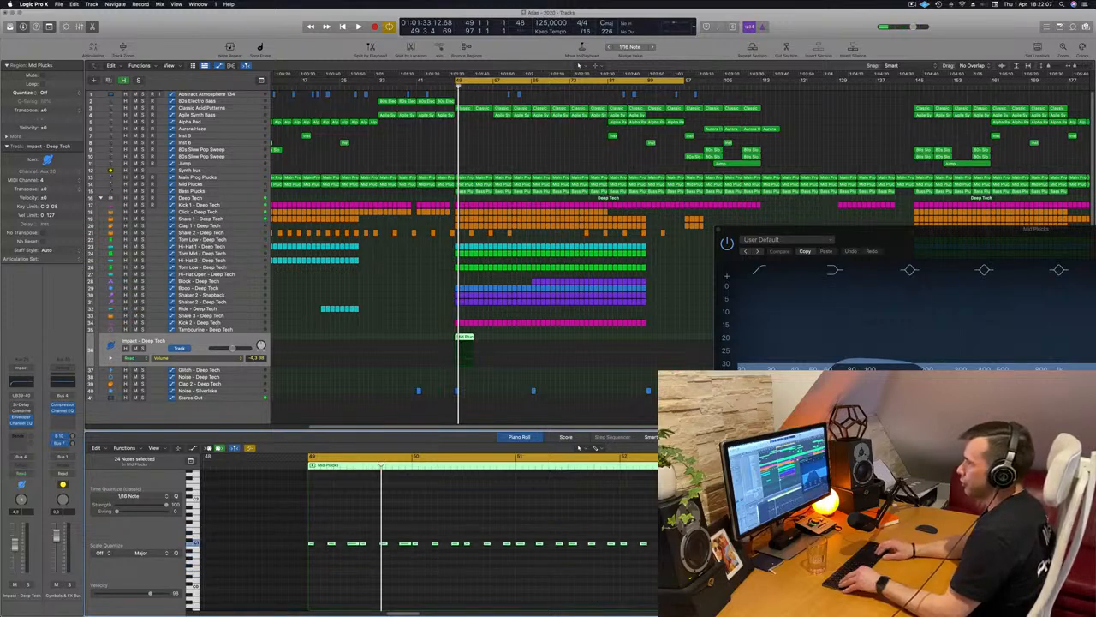
{"action": "key", "text": "alt+Up"}
{"action": "key", "text": "alt+Up"}
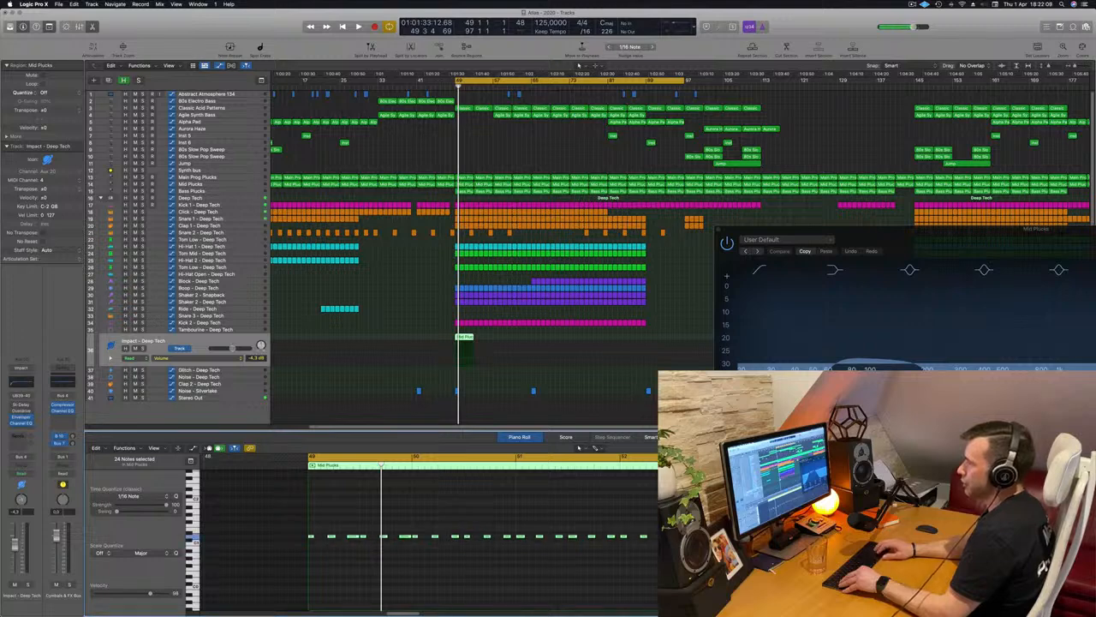
Transpose the selected row of notes upward by more than an octave and play the result on the Impact sound
{"action": "key", "text": "alt+Up"}
{"action": "key", "text": "alt+Up"}
{"action": "key", "text": "alt+Up"}
{"action": "key", "text": "alt+Up"}
{"action": "key", "text": "alt+Up"}
{"action": "key", "text": "alt+Up"}
{"action": "key", "text": "alt+Up"}
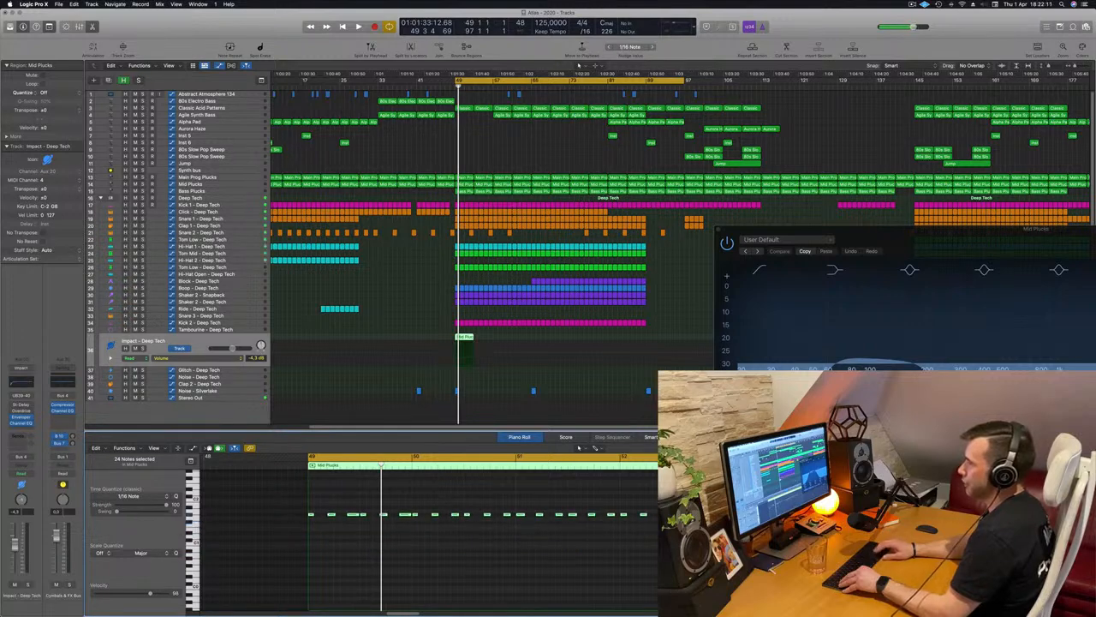
{"action": "key", "text": "alt+Up"}
{"action": "key", "text": "alt+Up"}
{"action": "key", "text": "alt+Up"}
{"action": "key", "text": "alt+Up"}
{"action": "key", "text": "alt+Up"}
{"action": "key", "text": "alt+Up"}
{"action": "key", "text": "alt+Up"}
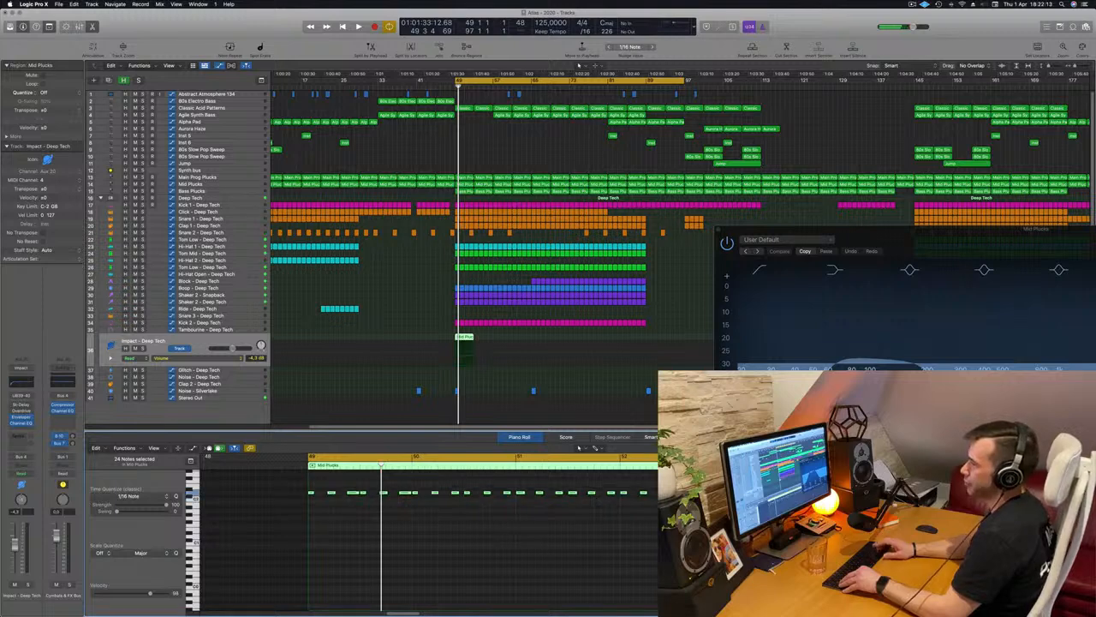
{"action": "key", "text": "alt+Up"}
{"action": "key", "text": "alt+Up"}
{"action": "key", "text": "alt+Up"}
{"action": "key", "text": "alt+Up"}
{"action": "key", "text": "alt+Up"}
{"action": "key", "text": "alt+Up"}
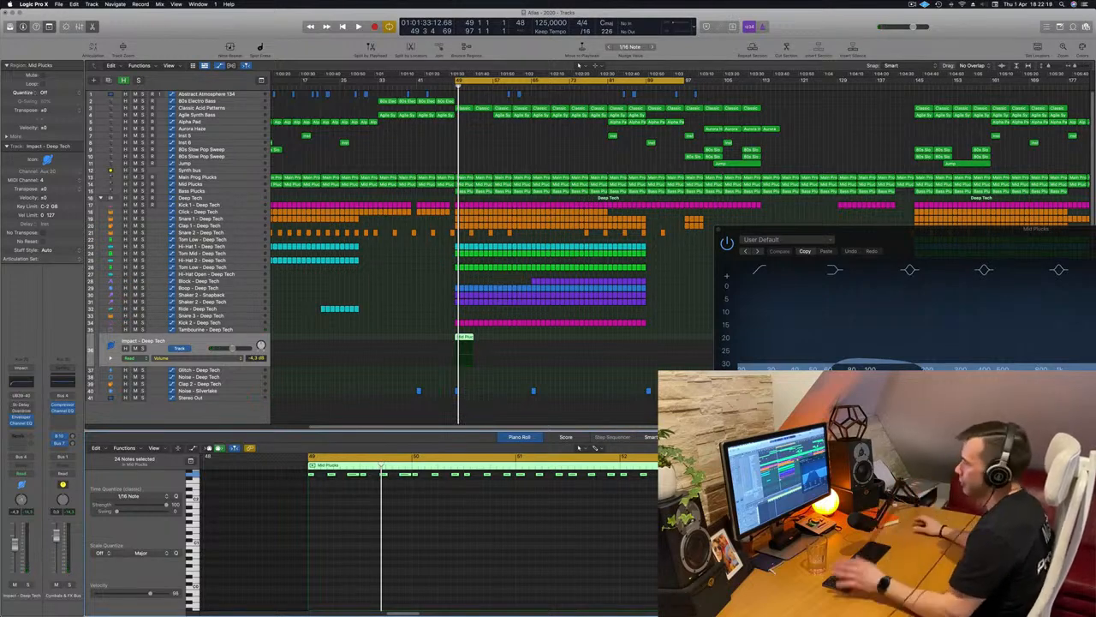
{"action": "key", "text": "space"}
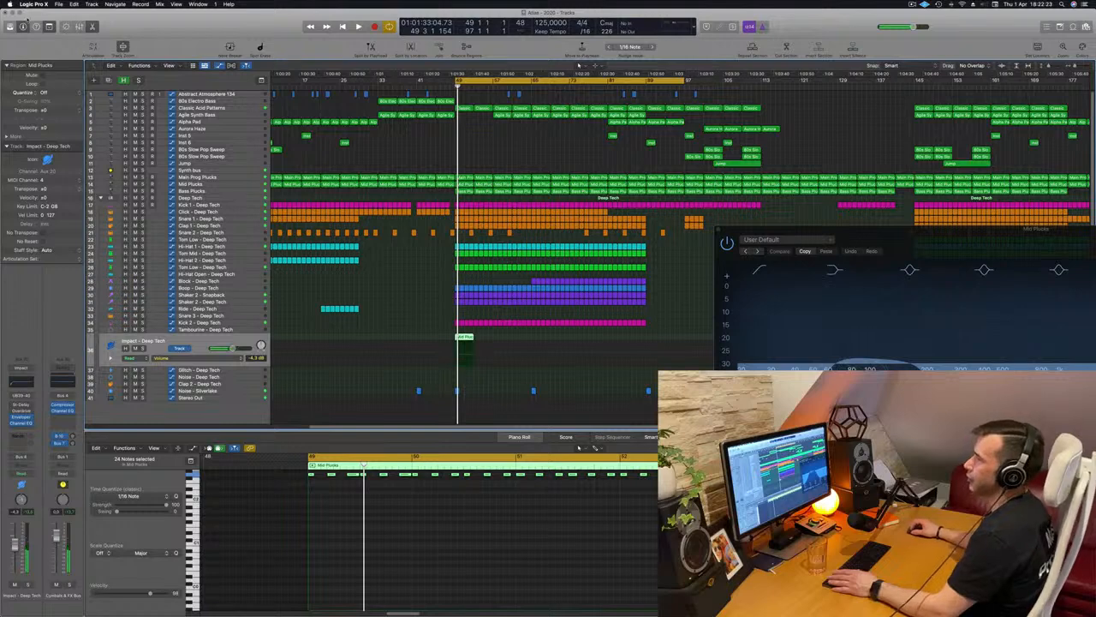
Load the Tom Low - Advanced Machines patch from the Library's Electronic Drum Kit > Kit Pieces > Toms category onto the Impact - Deep Tech track
{"action": "key", "text": "y"}
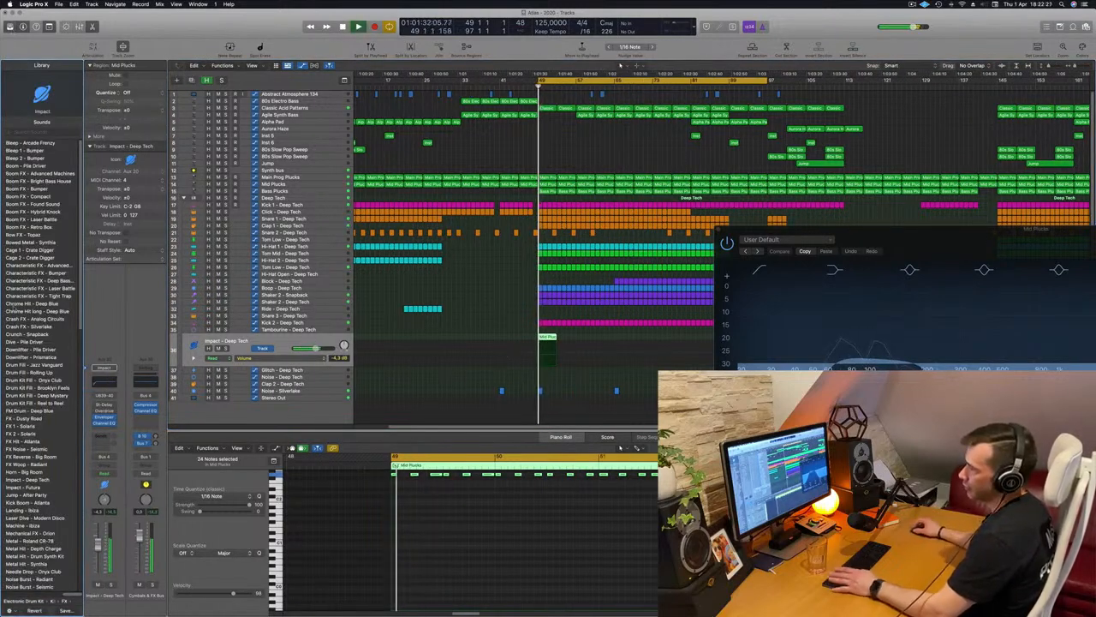
{"action": "scroll", "coordinate": [39, 360], "scroll_direction": "down", "scroll_amount": 5}
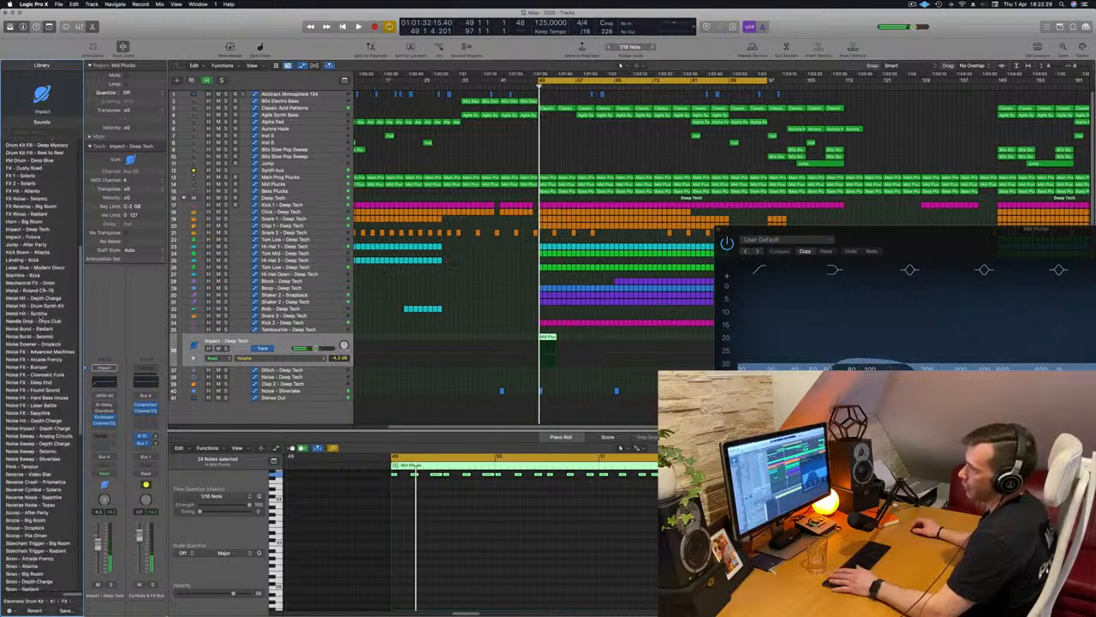
{"action": "scroll", "coordinate": [38, 359], "scroll_direction": "down", "scroll_amount": 4}
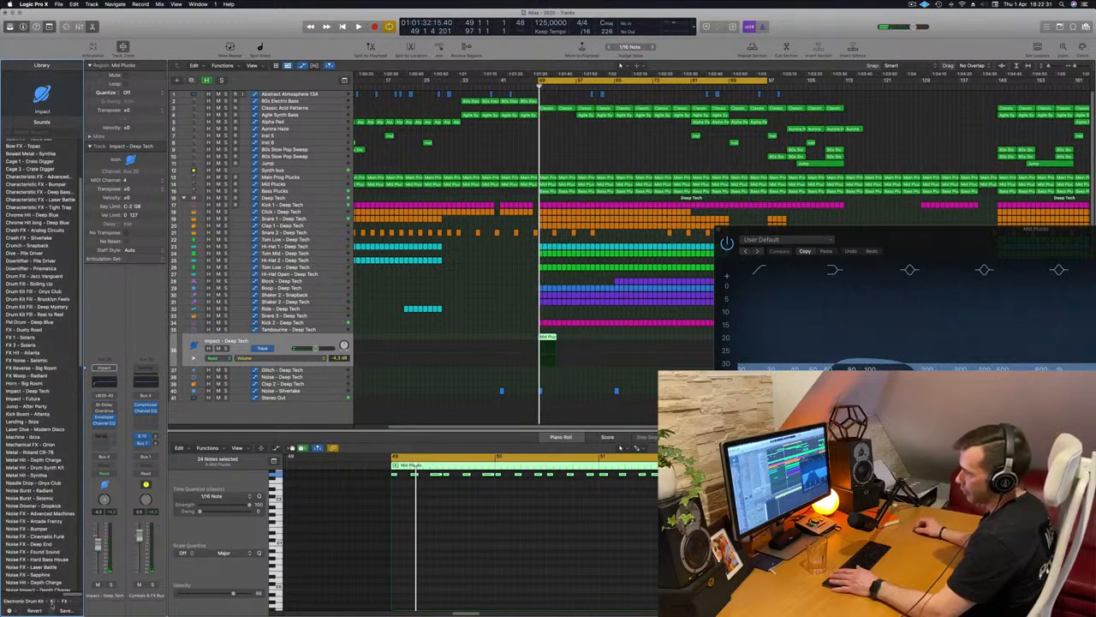
{"action": "left_click", "coordinate": [64, 602]}
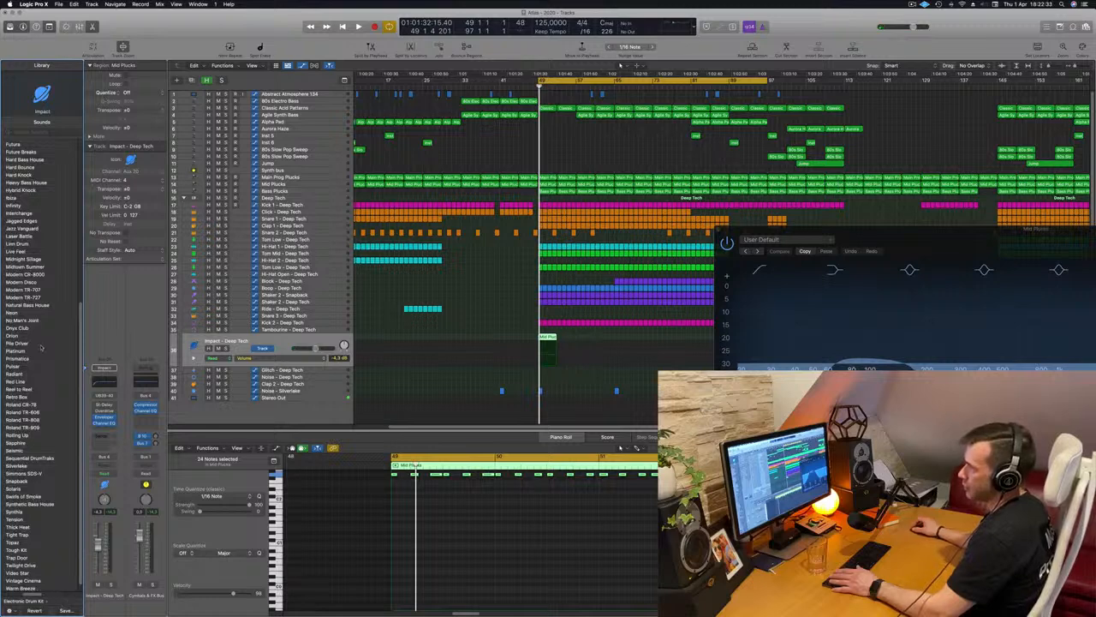
{"action": "scroll", "coordinate": [52, 345], "scroll_direction": "down", "scroll_amount": 1}
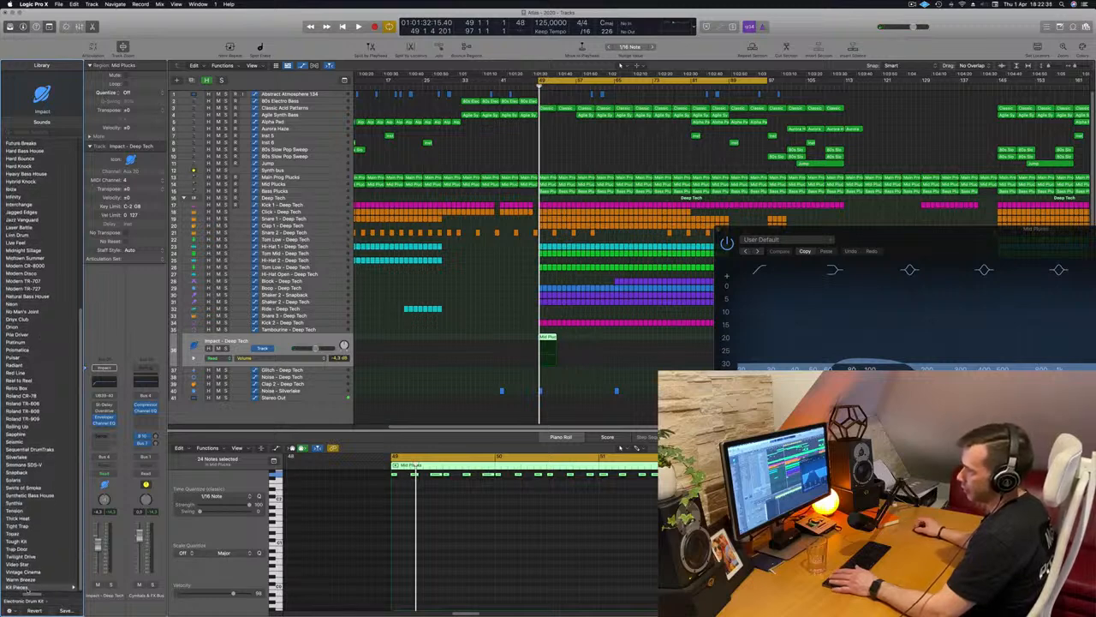
{"action": "left_click", "coordinate": [21, 588]}
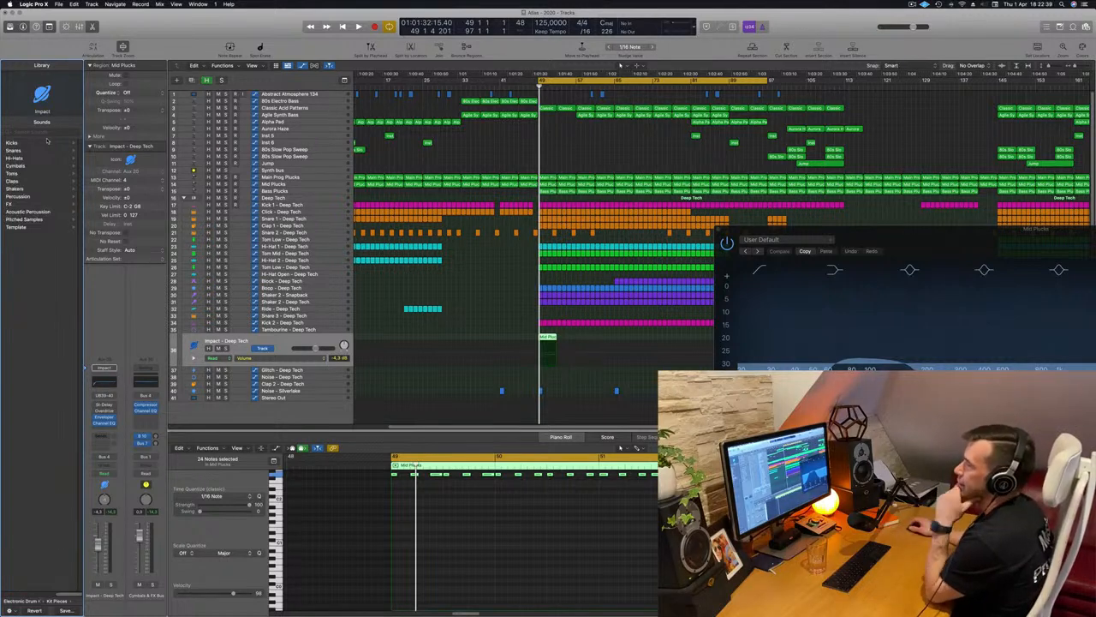
{"action": "left_click", "coordinate": [22, 174]}
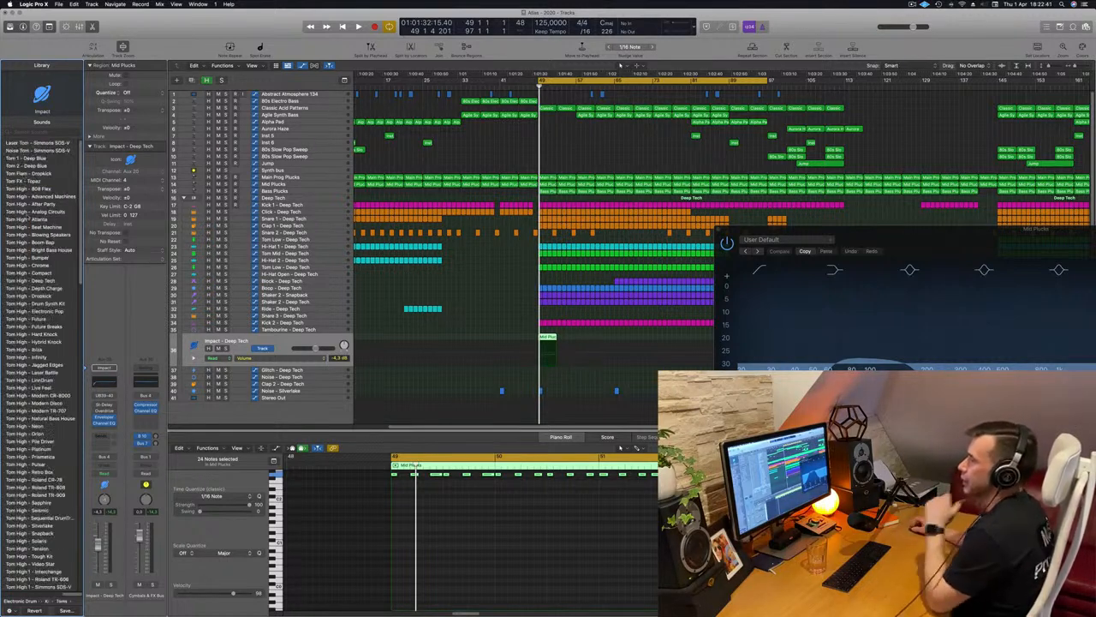
{"action": "scroll", "coordinate": [42, 365], "scroll_direction": "down", "scroll_amount": 12}
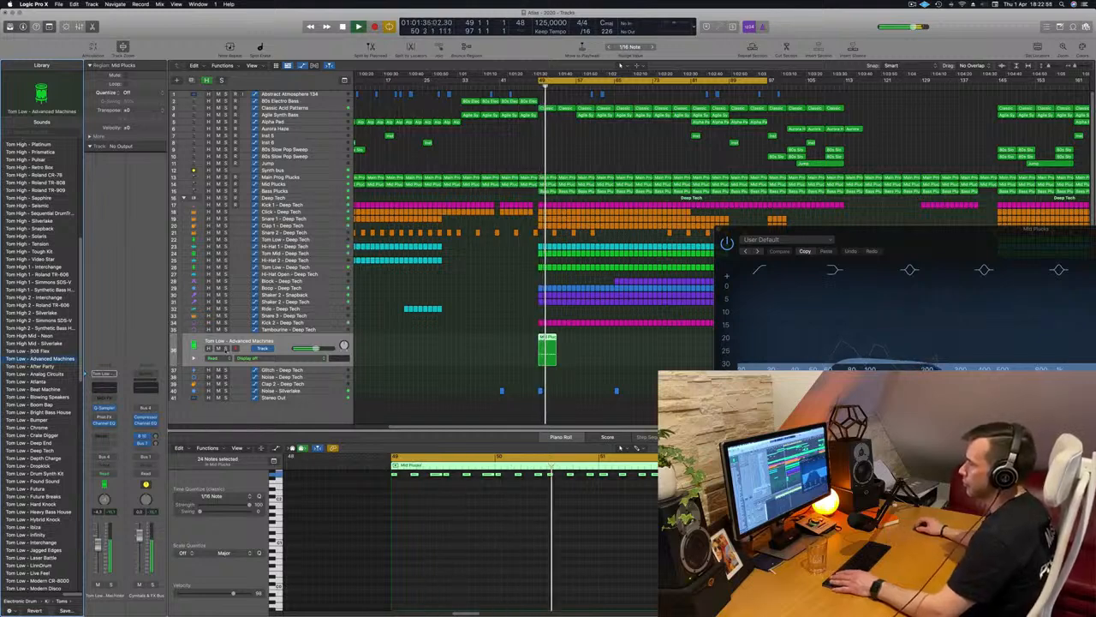
Compare the tom track soloed and within the full mix during playback
{"action": "key", "text": "s"}
{"action": "key", "text": "s"}
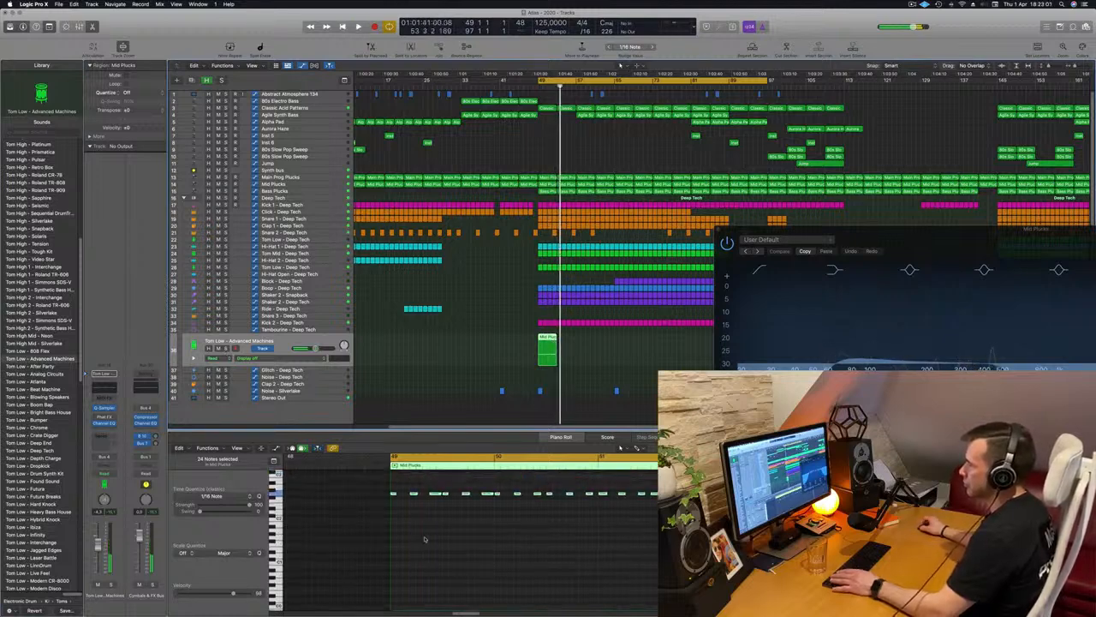
{"action": "key", "text": "space"}
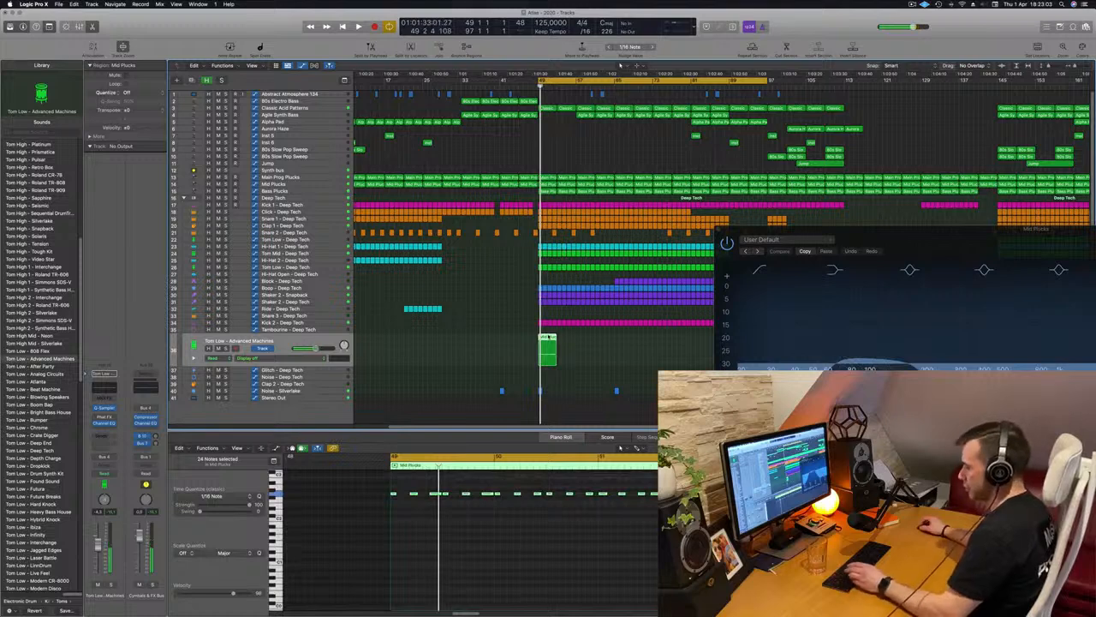
Repeat the tom track's Mid Plucks region to fill bars 49 to 81 and shorten the cycle range to end at bar 81
{"action": "key", "text": "super+r"}
{"action": "key", "text": "super+r"}
{"action": "key", "text": "super+r"}
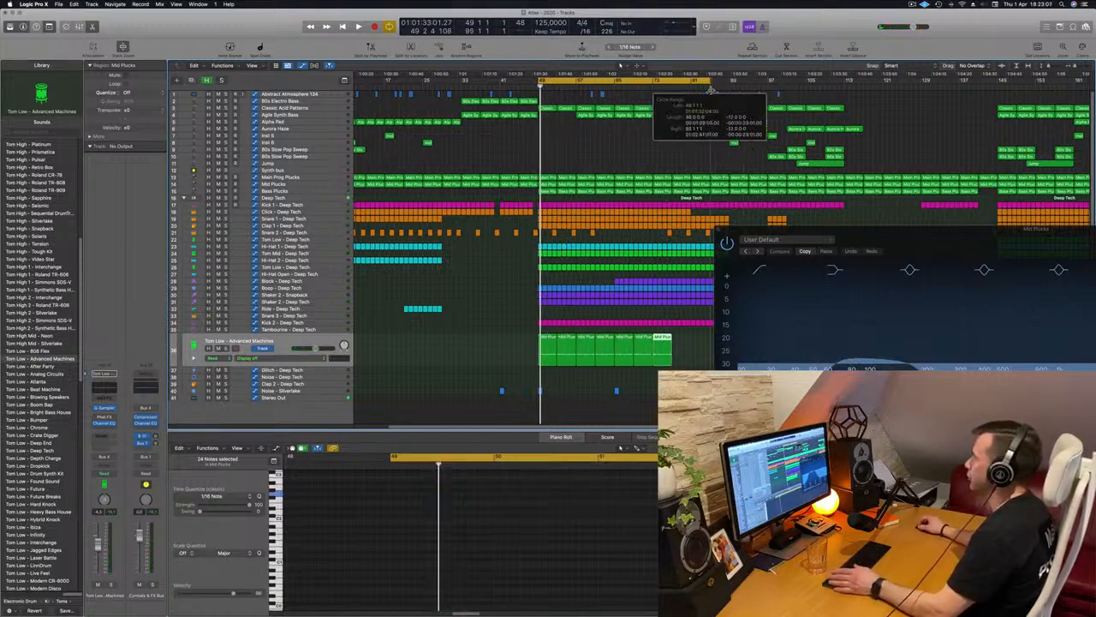
{"action": "key", "text": "space"}
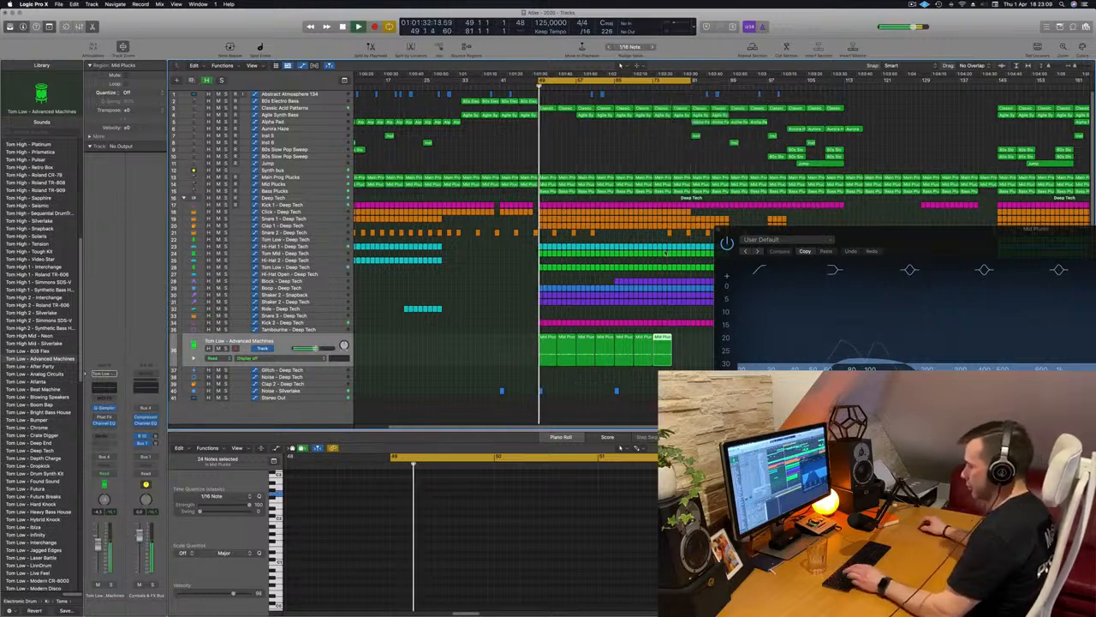
{"action": "key", "text": "super+r"}
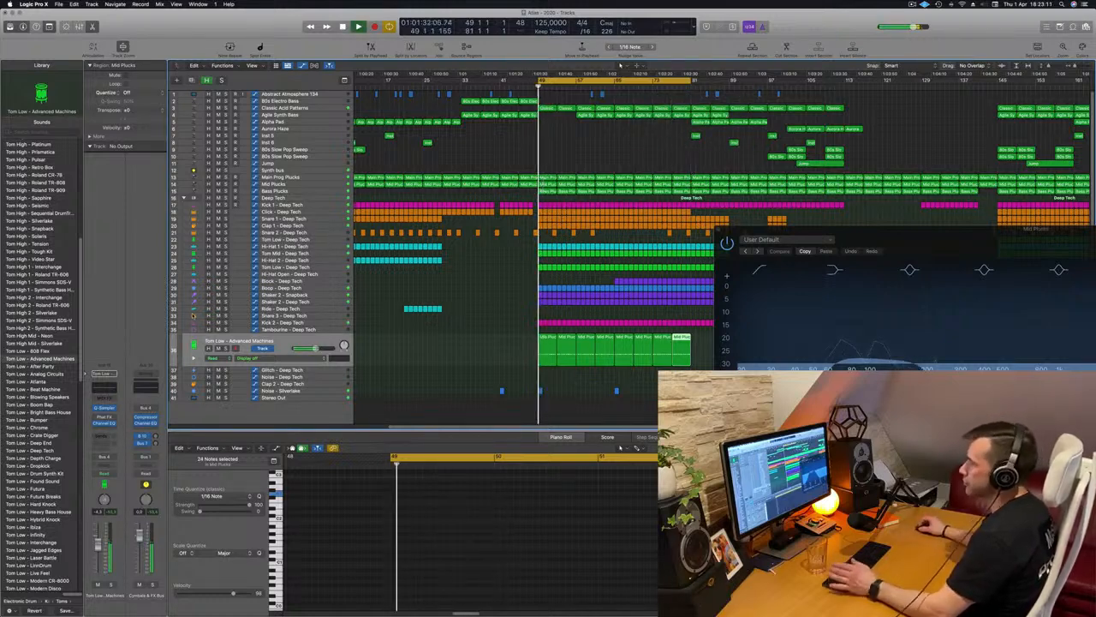
{"action": "key", "text": "space"}
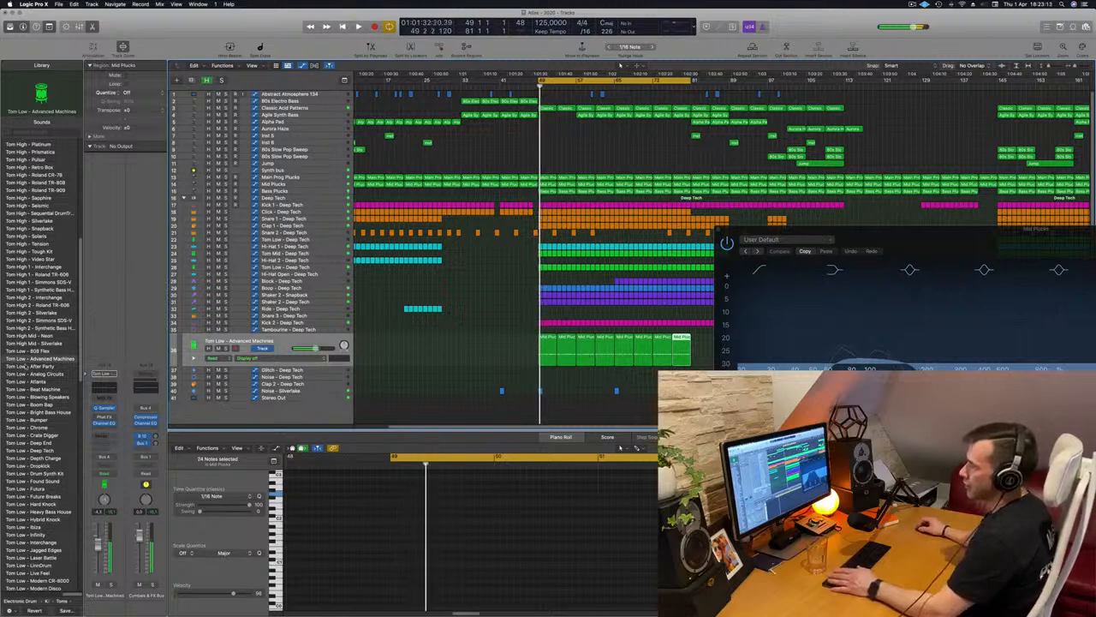
Audition Tom Low patches on the looping part, from 808 Flex through Atlanta, Beat Machine and Blowing Speakers to Bright Bass House
{"action": "key", "text": "space"}
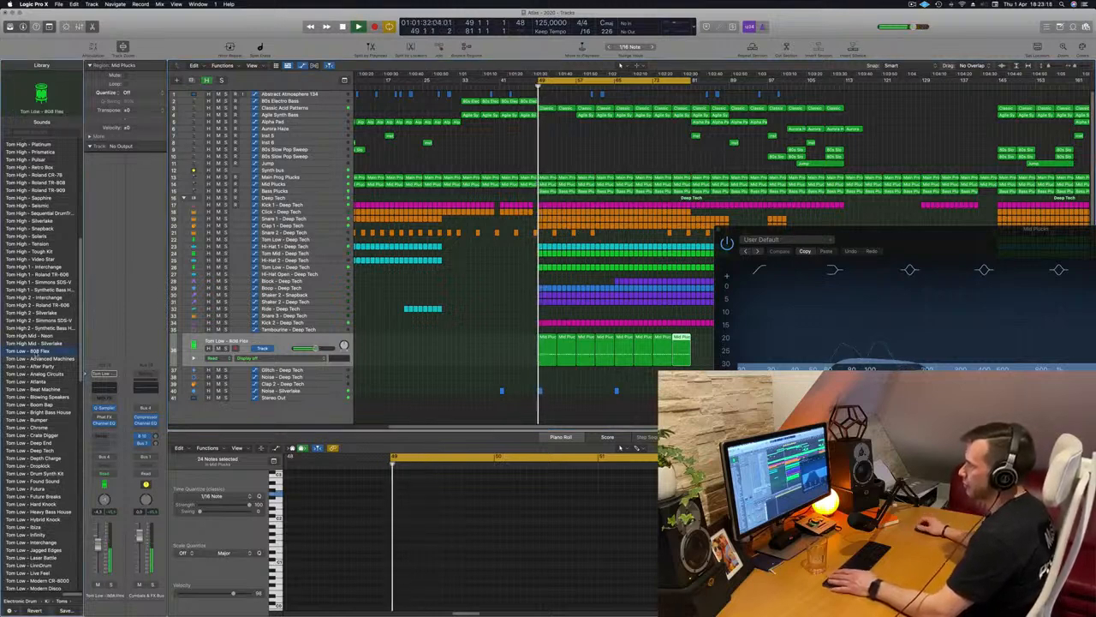
{"action": "left_click", "coordinate": [36, 376]}
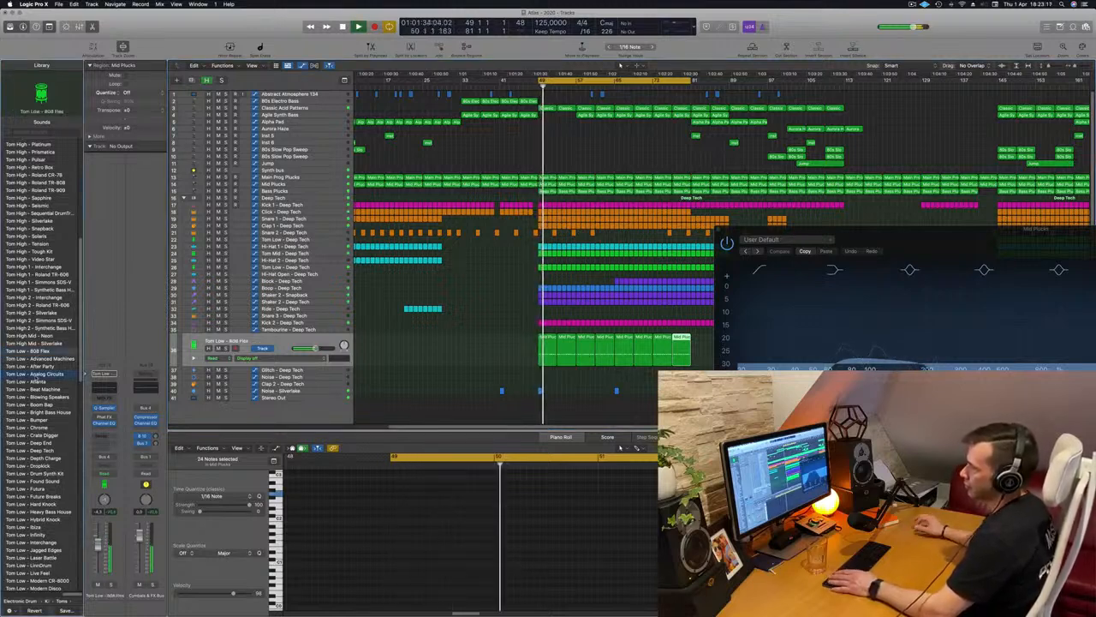
{"action": "key", "text": "space"}
{"action": "key", "text": "space"}
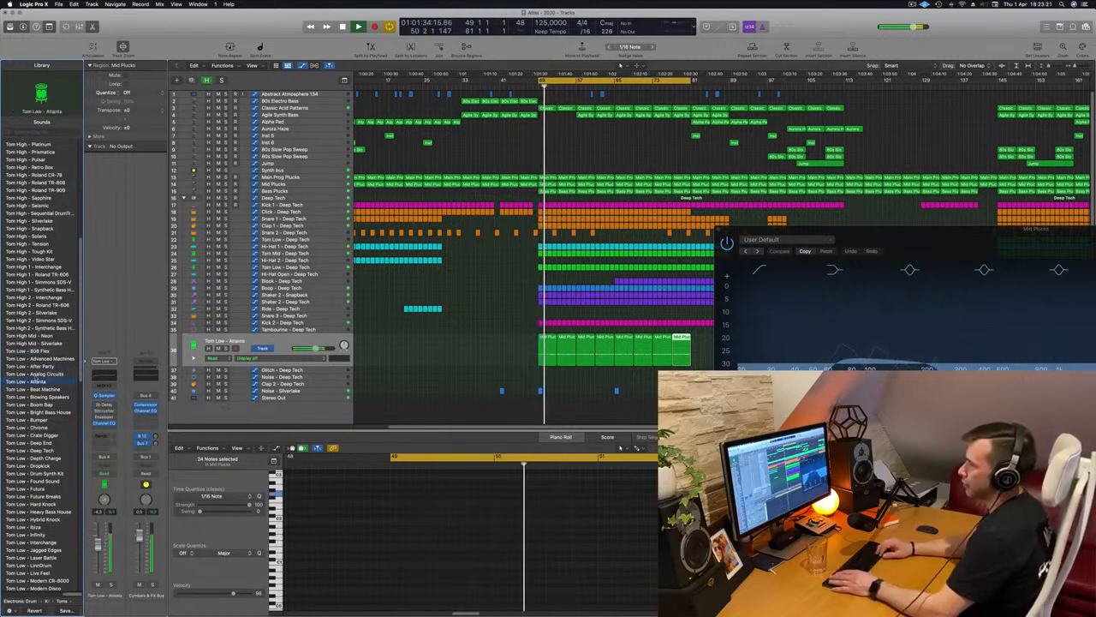
{"action": "key", "text": "Down"}
{"action": "key", "text": "Down"}
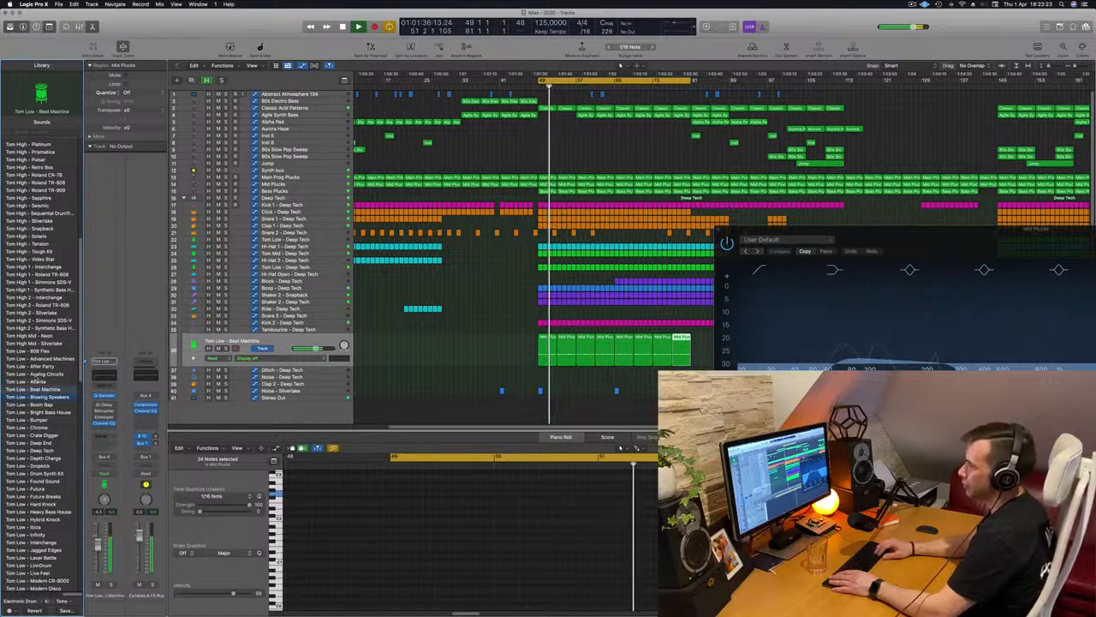
{"action": "key", "text": "Down"}
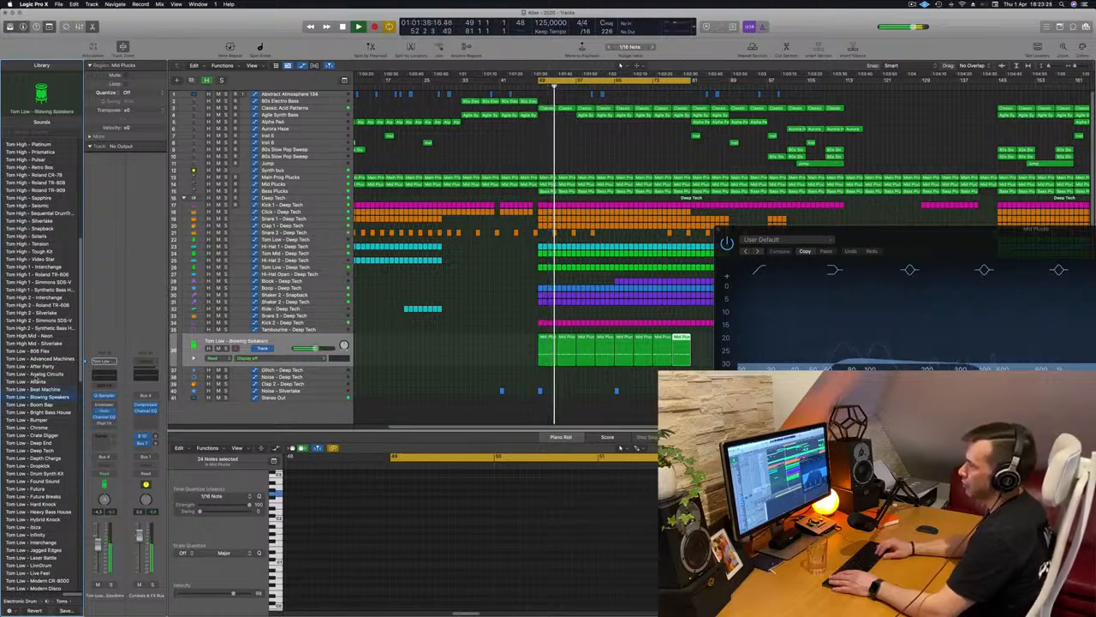
{"action": "key", "text": "Down"}
{"action": "key", "text": "Down"}
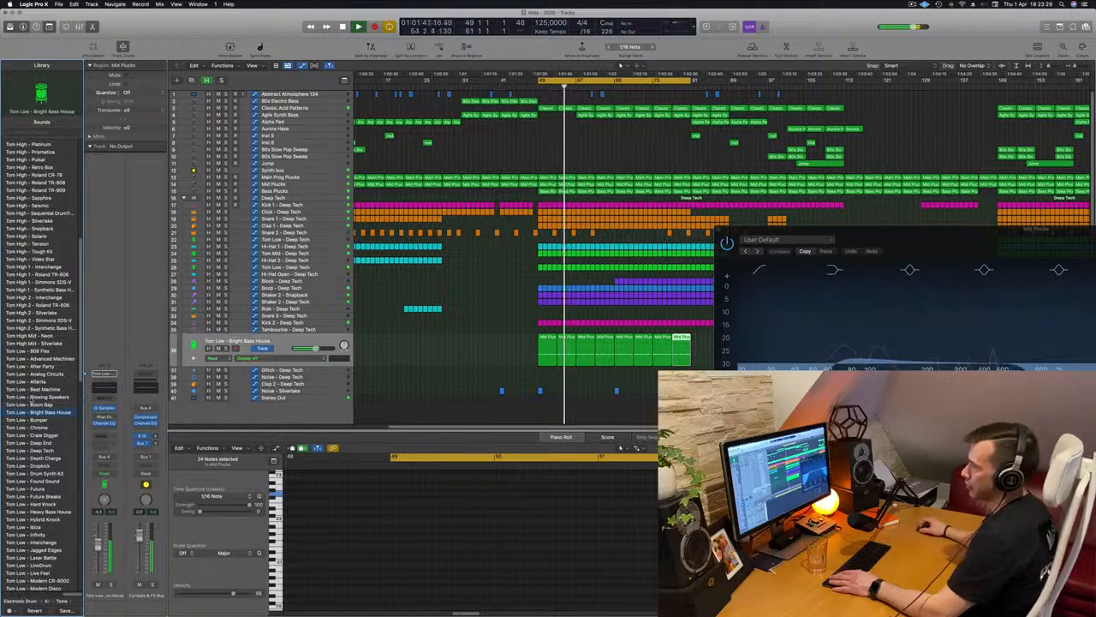
Audition the Tom Low patches Bumper, Chrome and Crate Digger, and return the track to Tom Low - Chrome
{"action": "scroll", "coordinate": [32, 402], "scroll_direction": "down", "scroll_amount": 5}
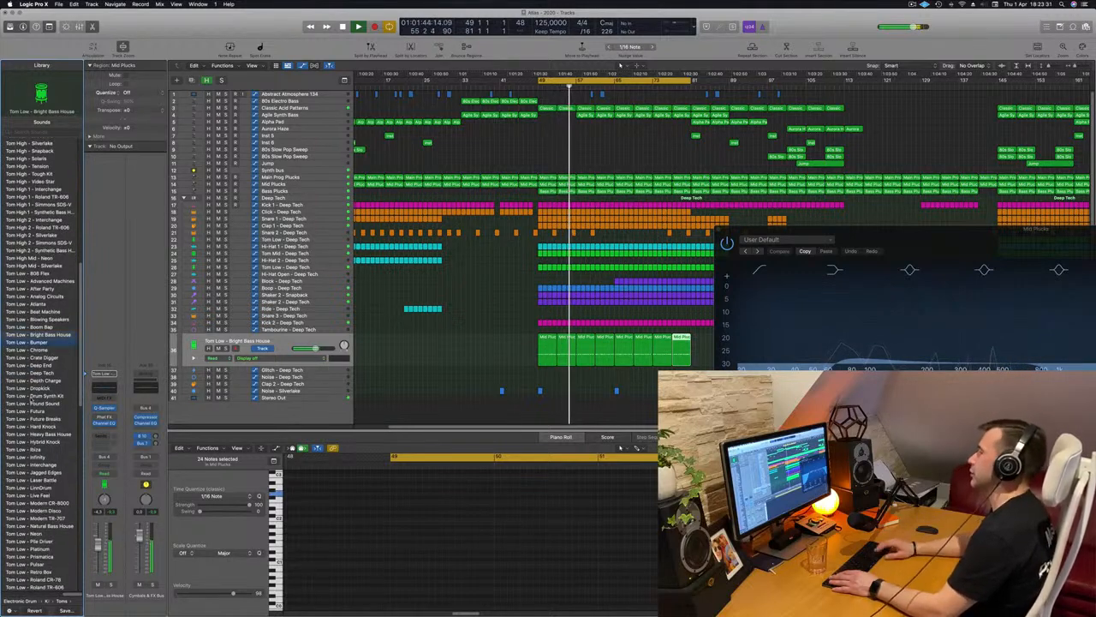
{"action": "key", "text": "Down"}
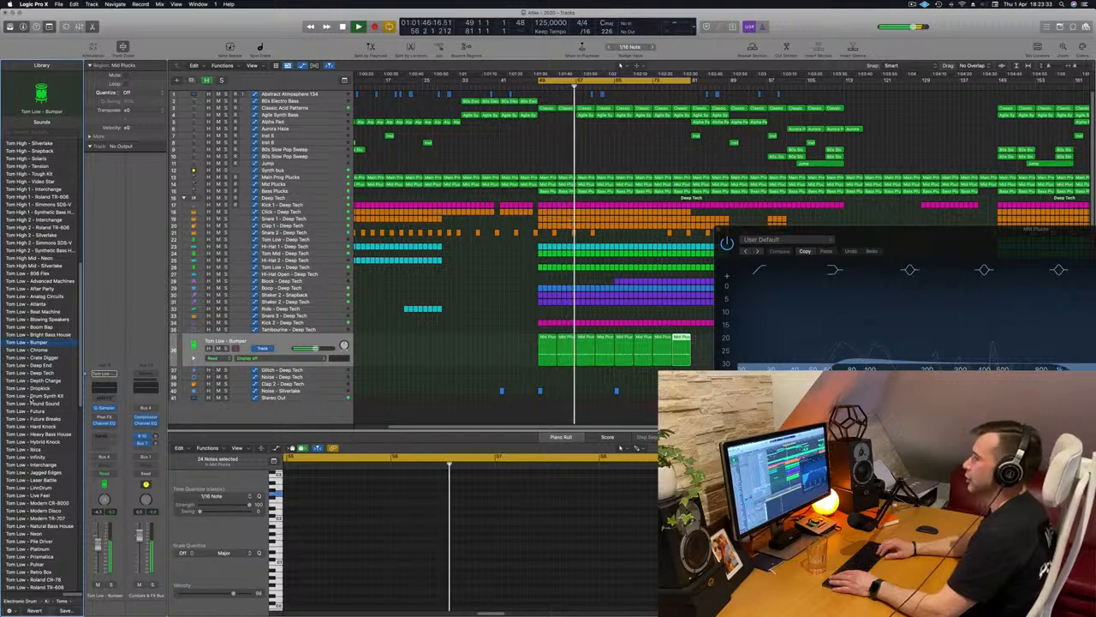
{"action": "key", "text": "Down"}
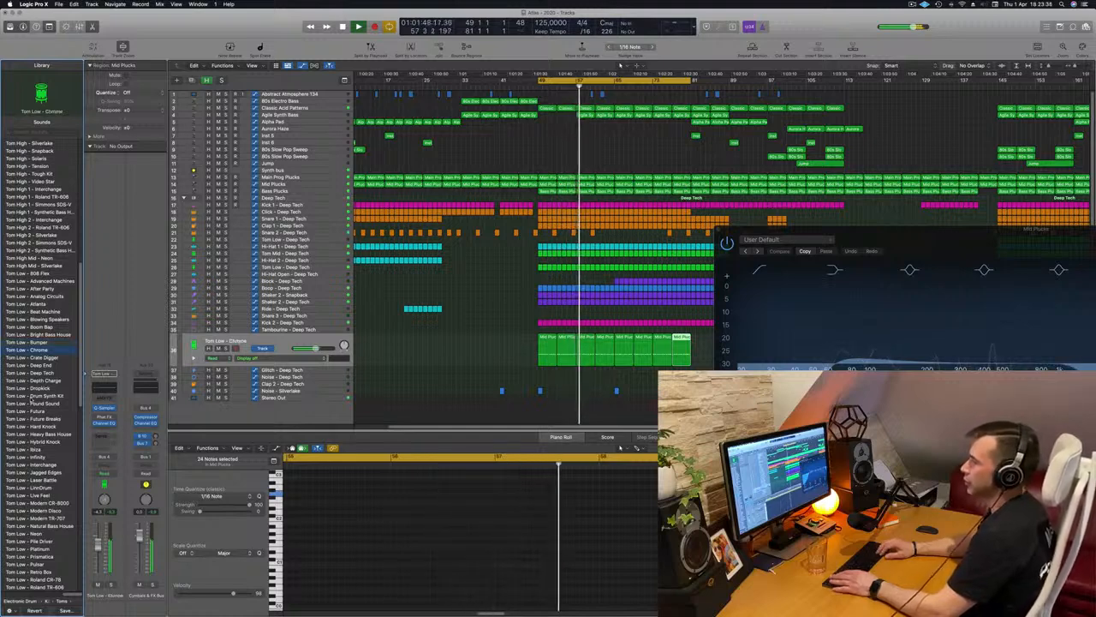
{"action": "key", "text": "Down"}
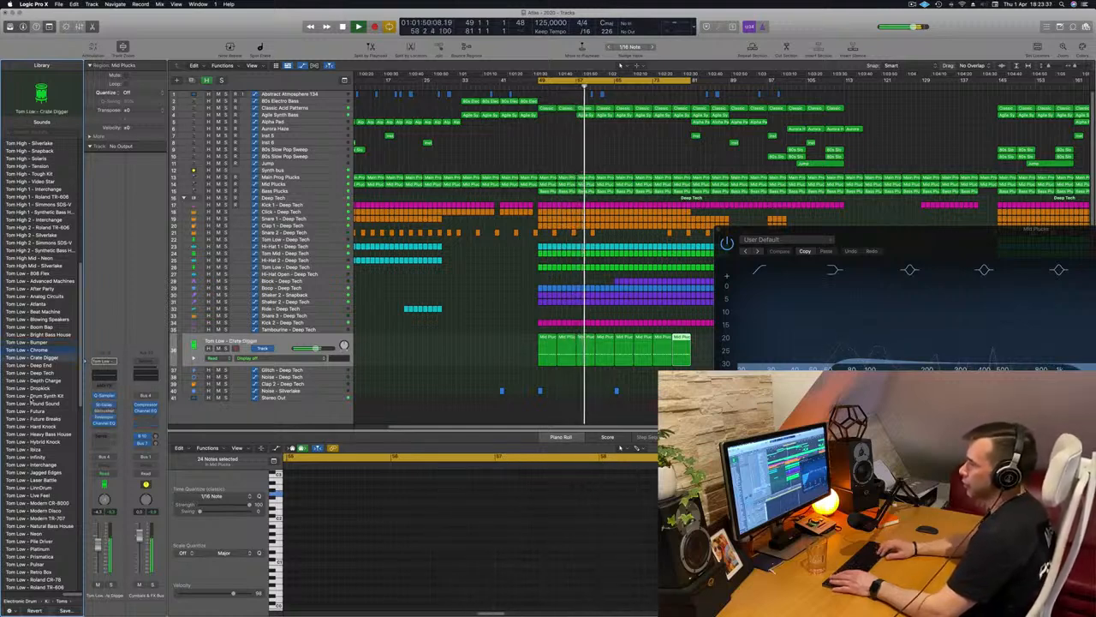
{"action": "key", "text": "Up"}
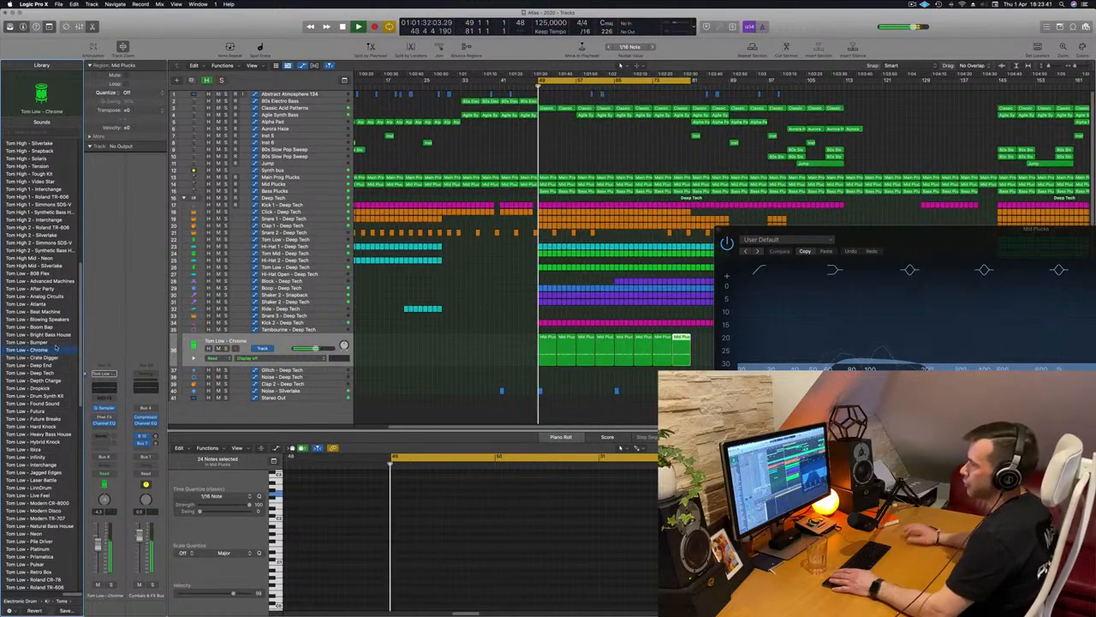
Reselect the tom track with all its regions and audition Tom Low patches from Advanced Machines through Bumper, ending on Tom Low - Chrome
{"action": "key", "text": "Down"}
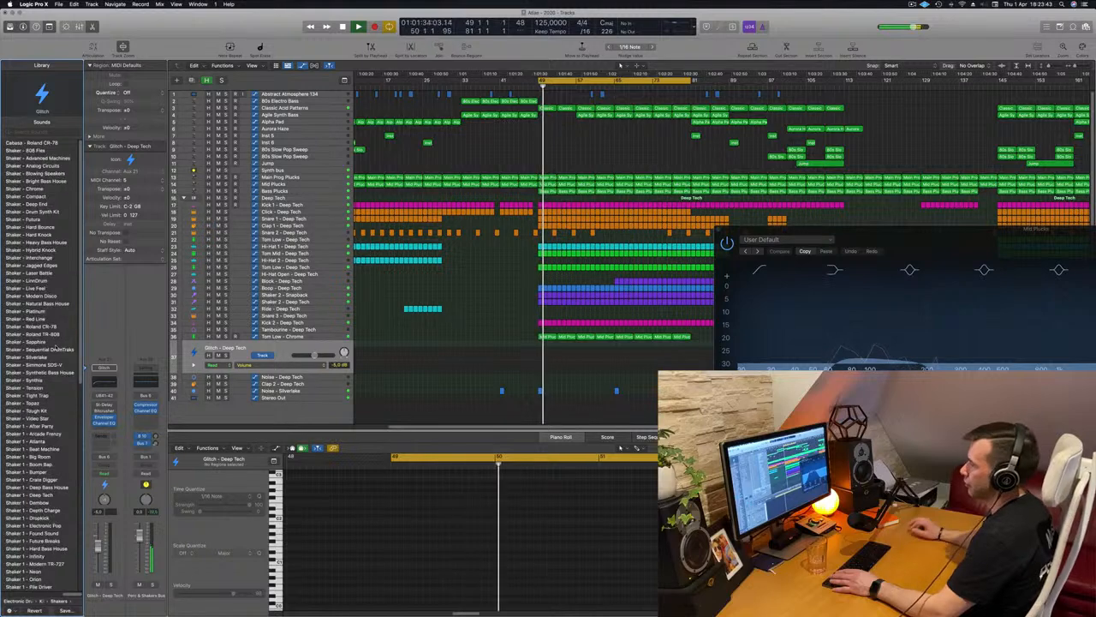
{"action": "left_click", "coordinate": [316, 336]}
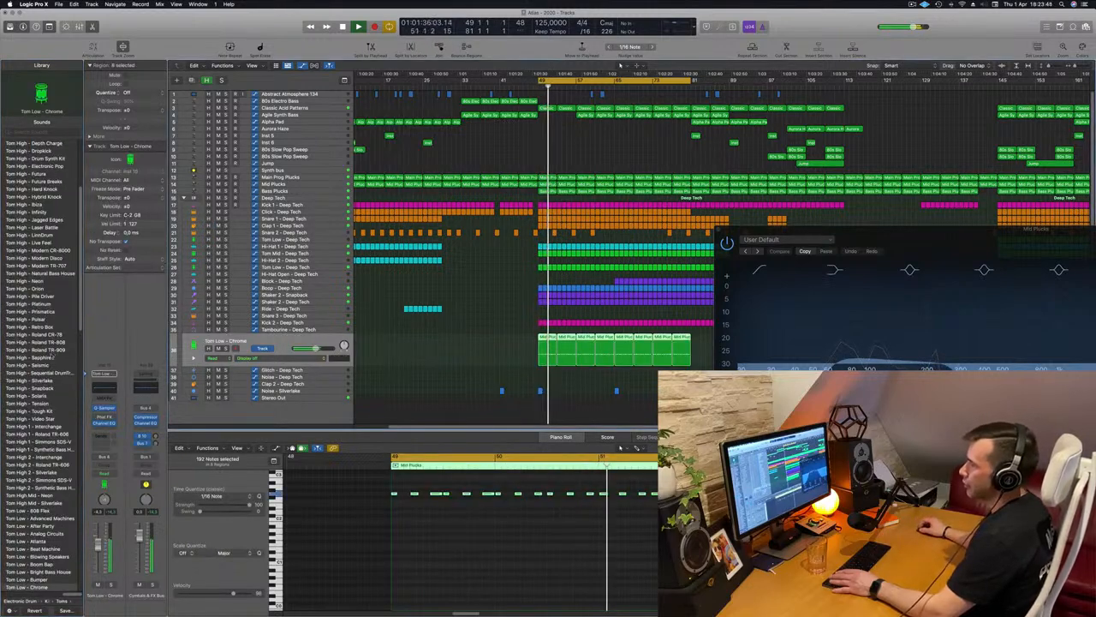
{"action": "scroll", "coordinate": [42, 353], "scroll_direction": "down", "scroll_amount": 5}
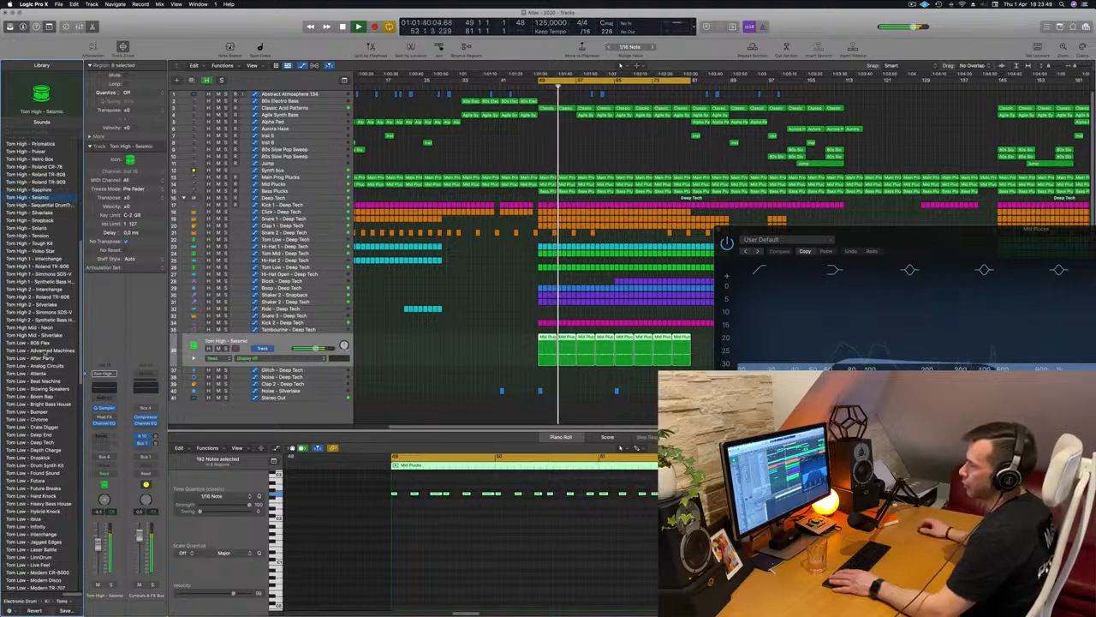
{"action": "left_click", "coordinate": [41, 351]}
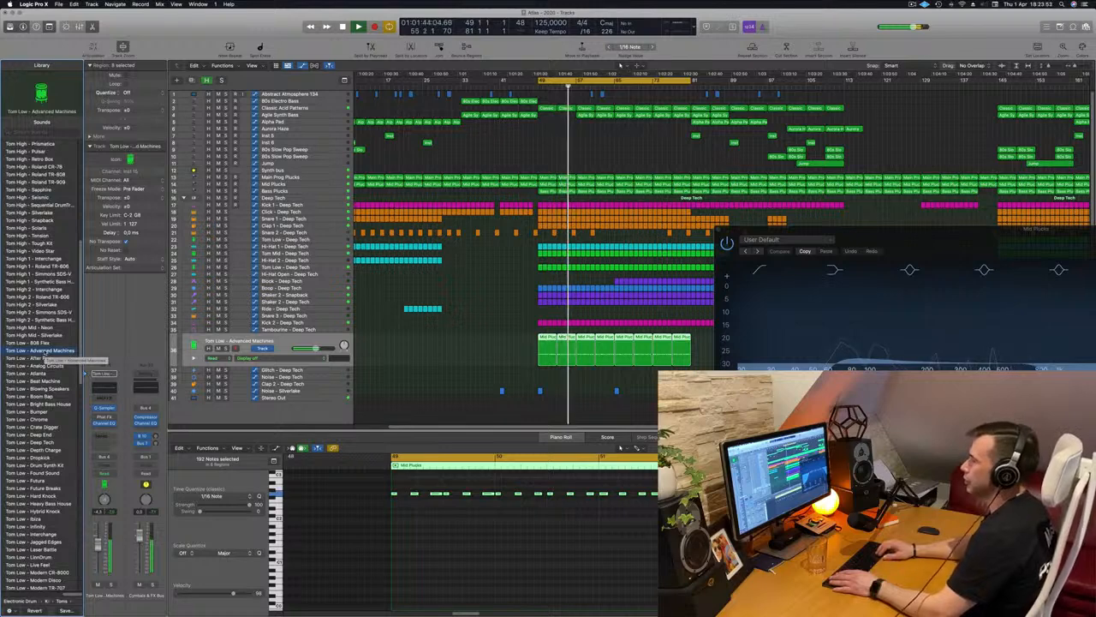
{"action": "key", "text": "Down"}
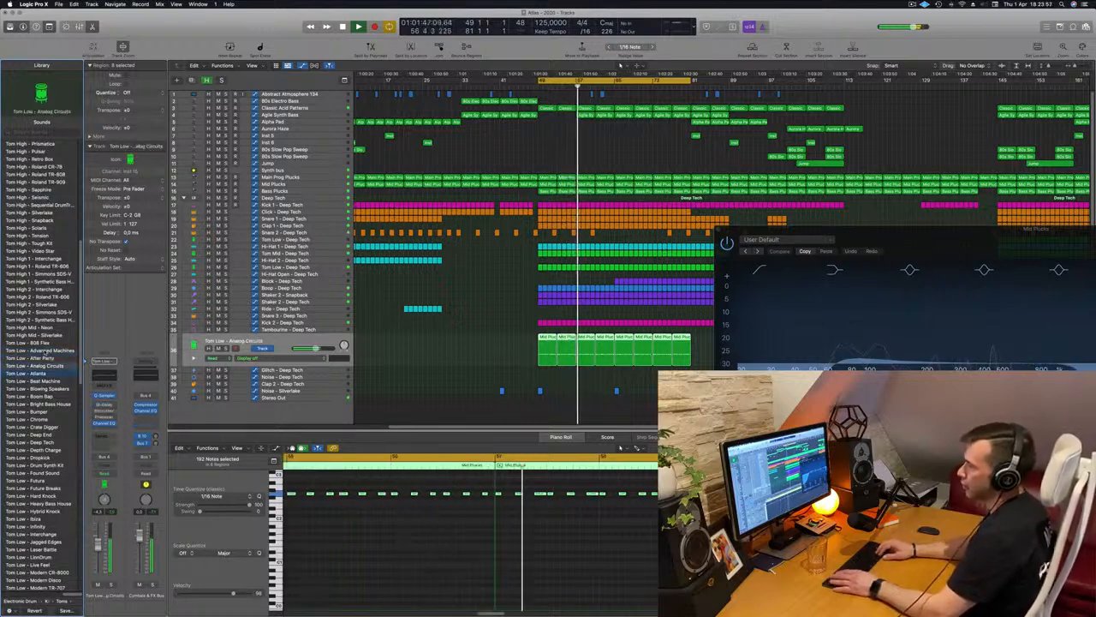
{"action": "key", "text": "Down"}
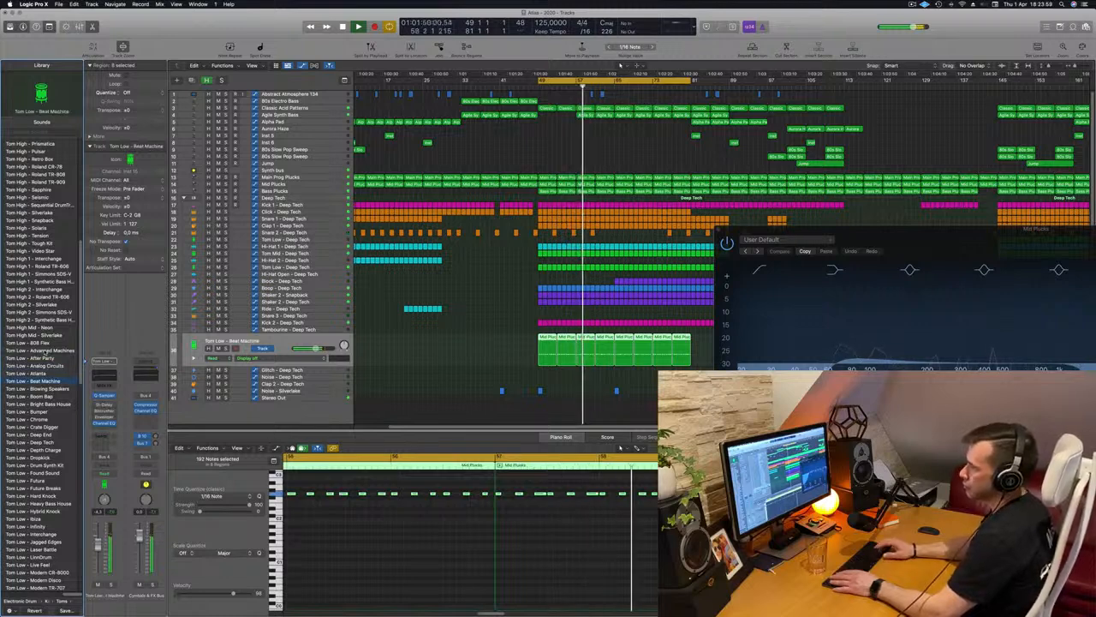
{"action": "key", "text": "Down"}
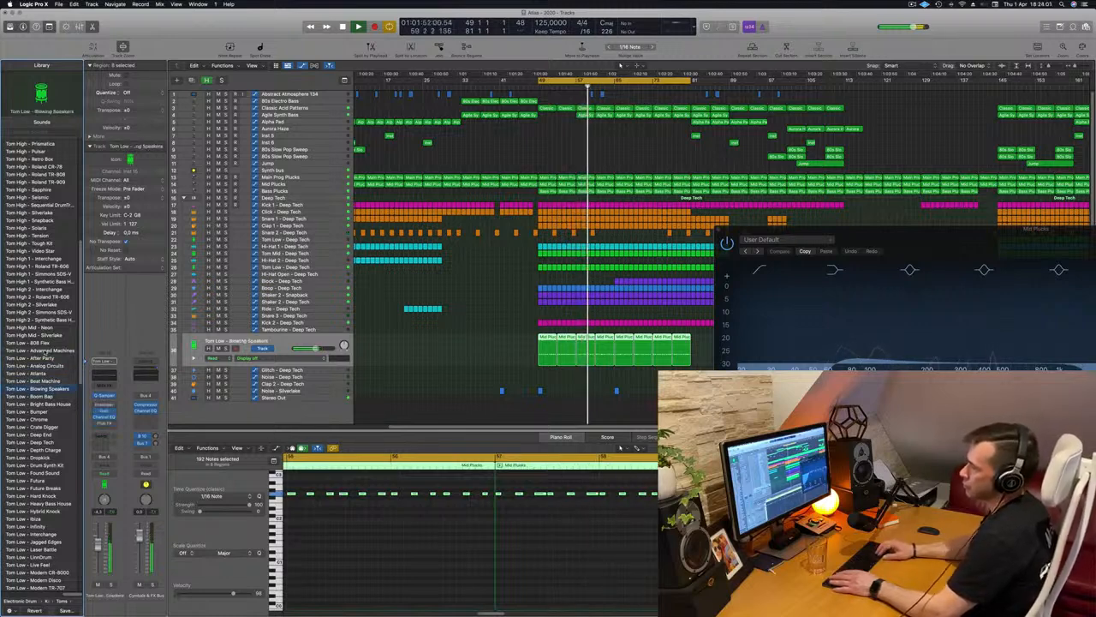
{"action": "key", "text": "Down"}
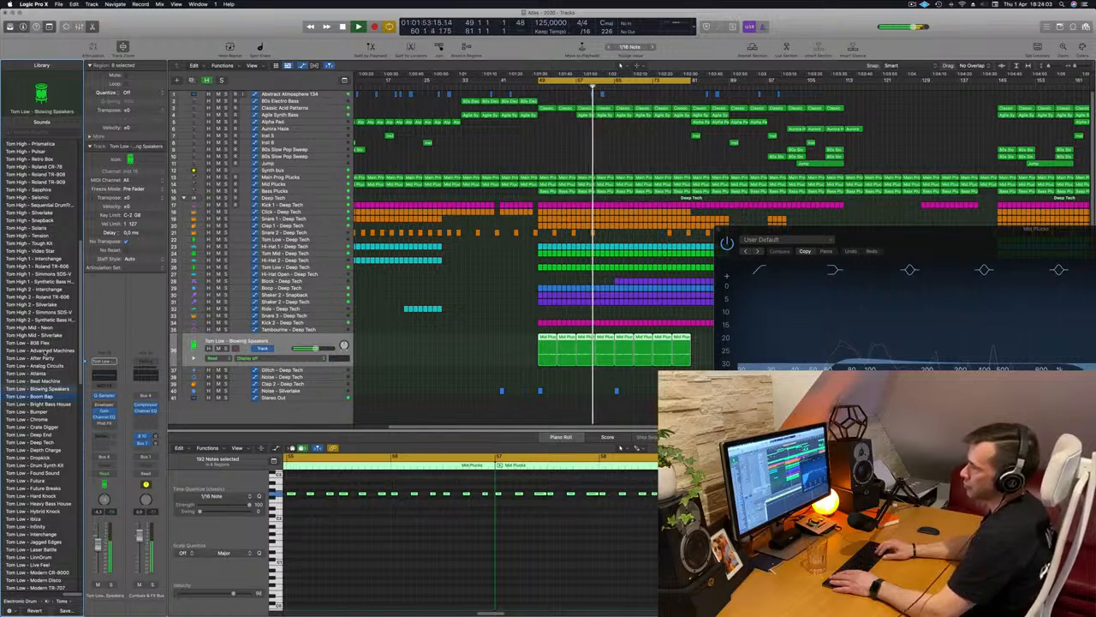
{"action": "key", "text": "Down"}
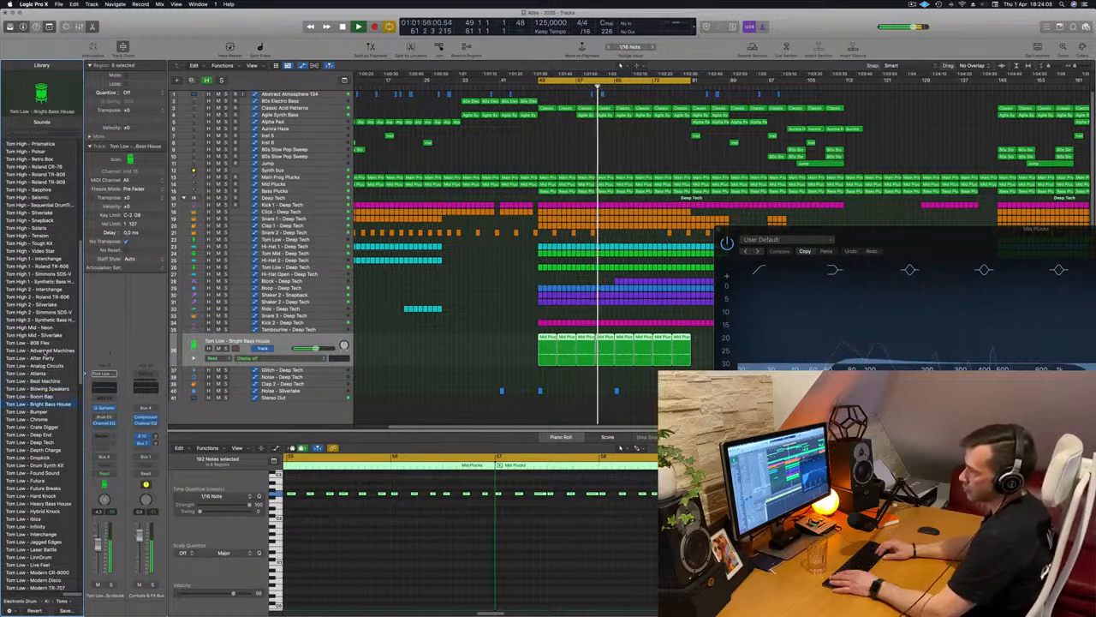
{"action": "key", "text": "Down"}
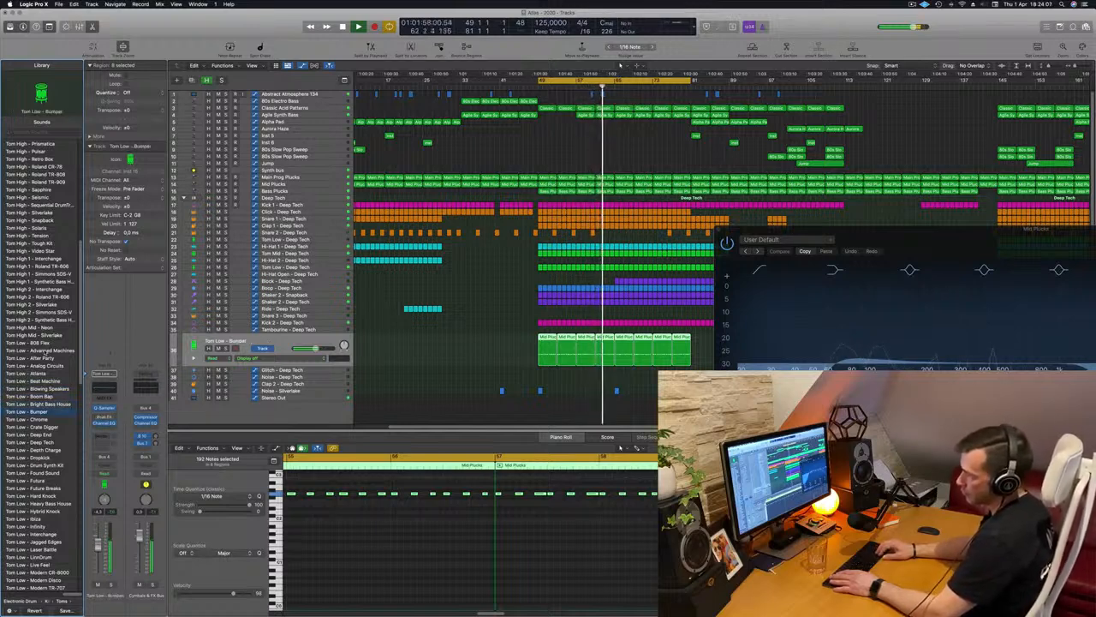
{"action": "key", "text": "Down"}
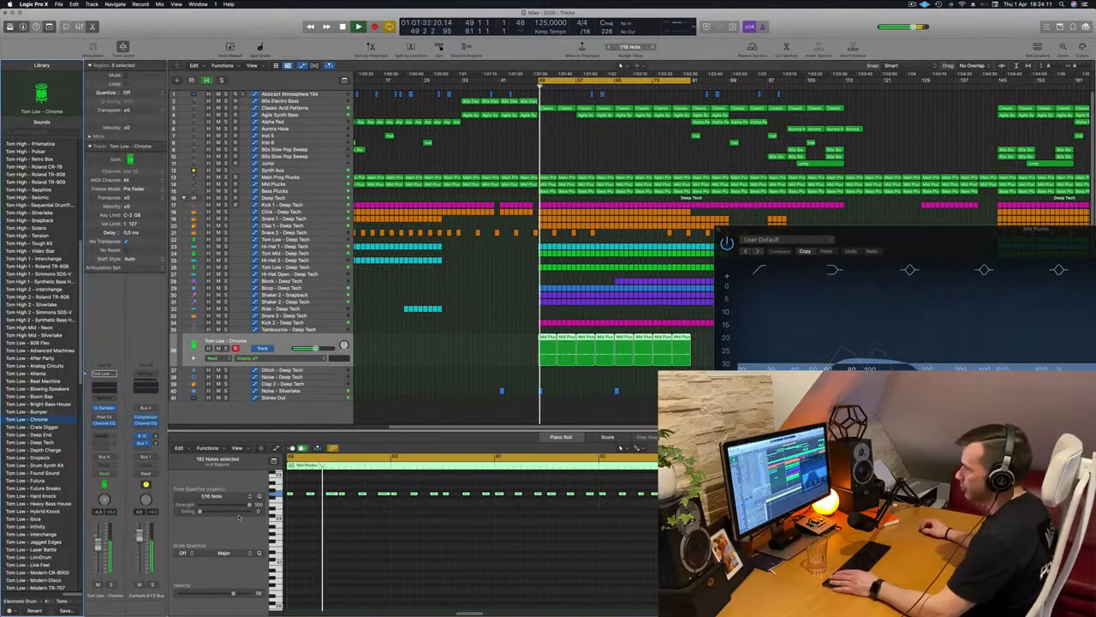
Solo the tom track, stop playback and transpose all its selected Mid Plucks notes down two octaves
{"action": "key", "text": "s"}
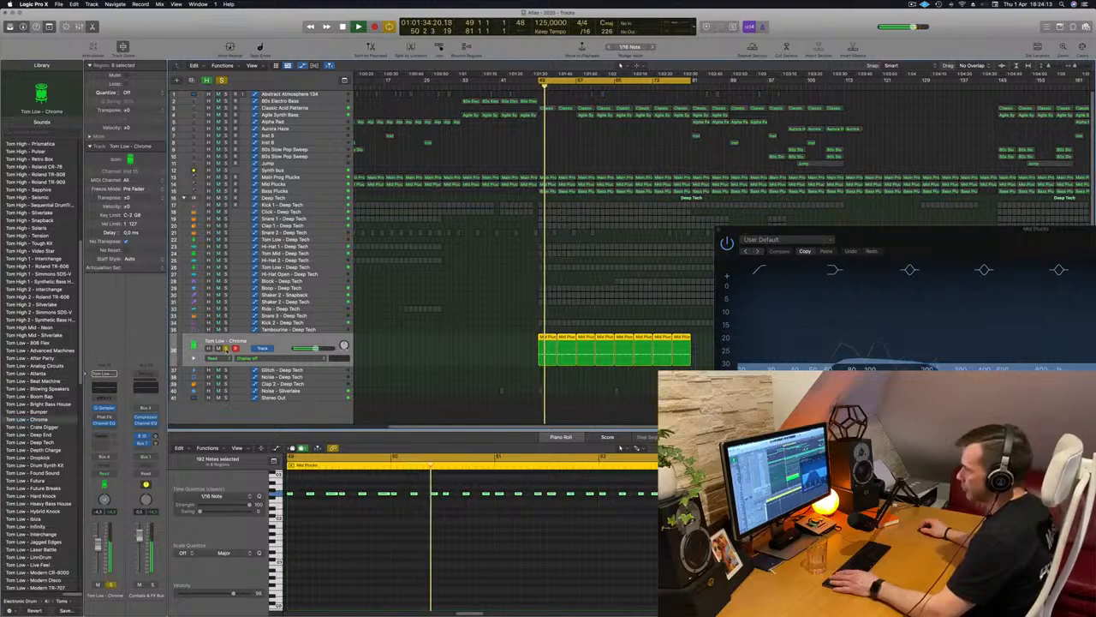
{"action": "left_click", "coordinate": [375, 527]}
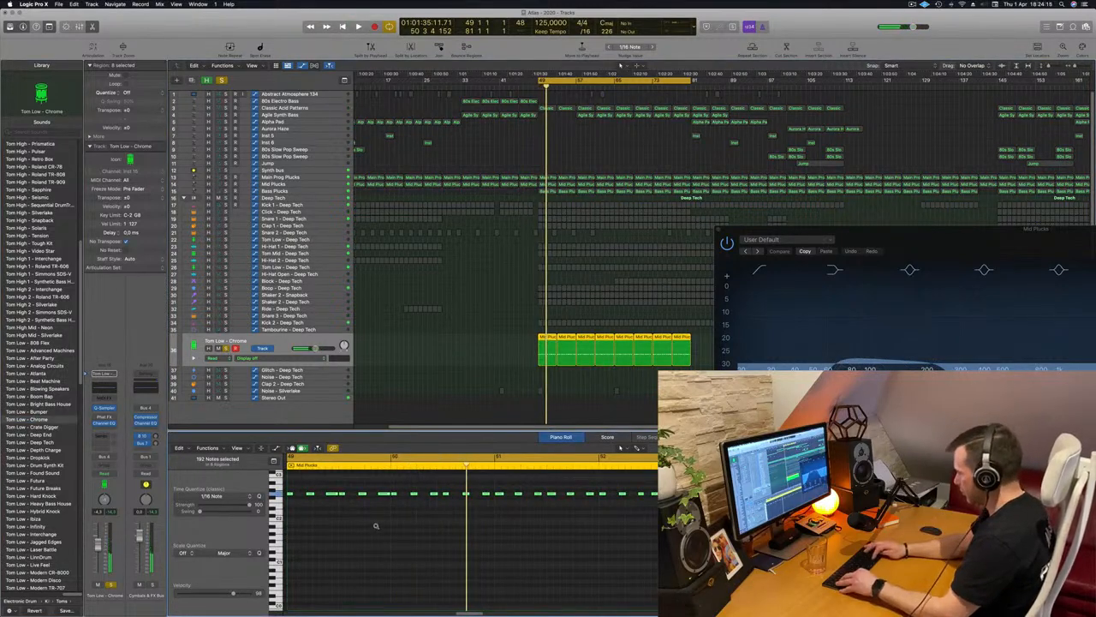
{"action": "key", "text": "alt+shift+Down"}
{"action": "key", "text": "alt+shift+Down"}
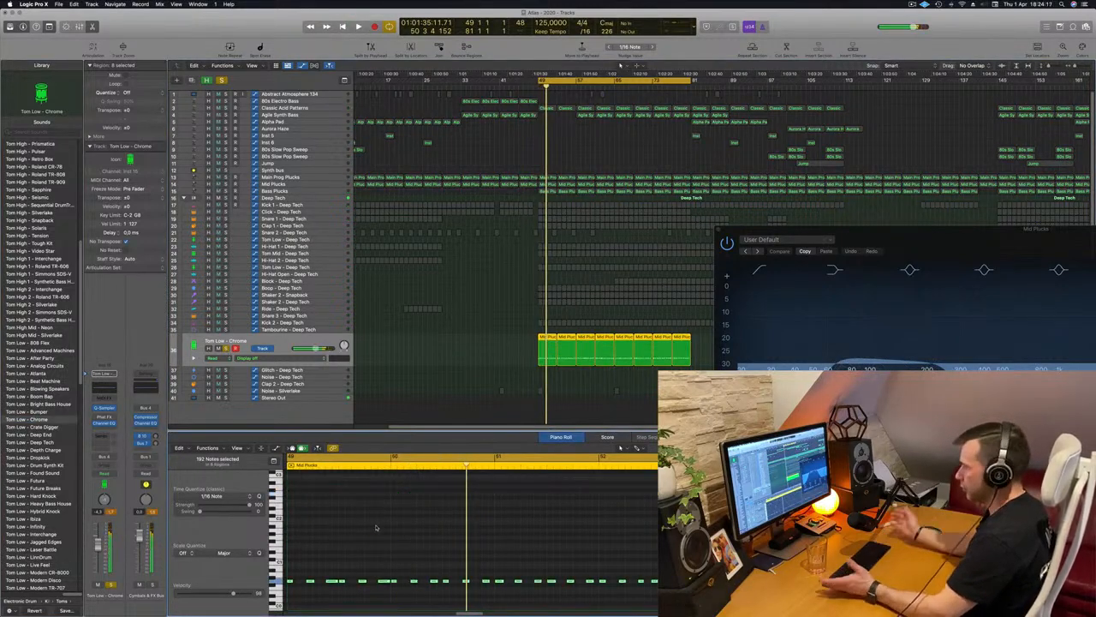
Open the tom track's Quick Sampler, play the transposed part soloed, and unsolo it to hear it in the full mix
{"action": "key", "text": "space"}
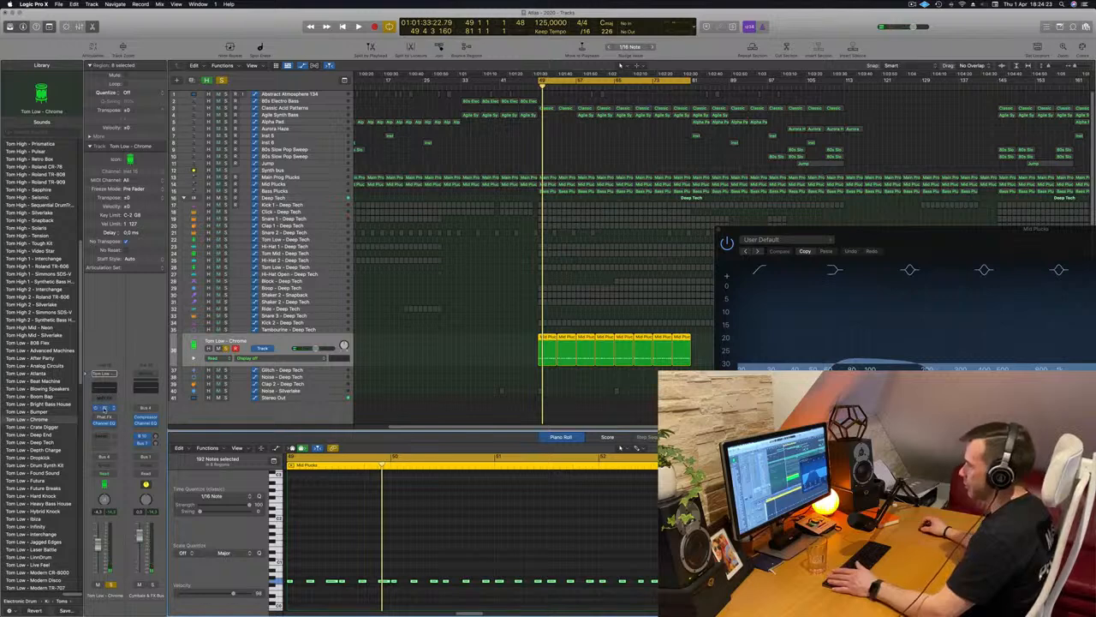
{"action": "left_click_drag", "start_coordinate": [555, 110], "coordinate": [811, 131]}
{"action": "key", "text": "space"}
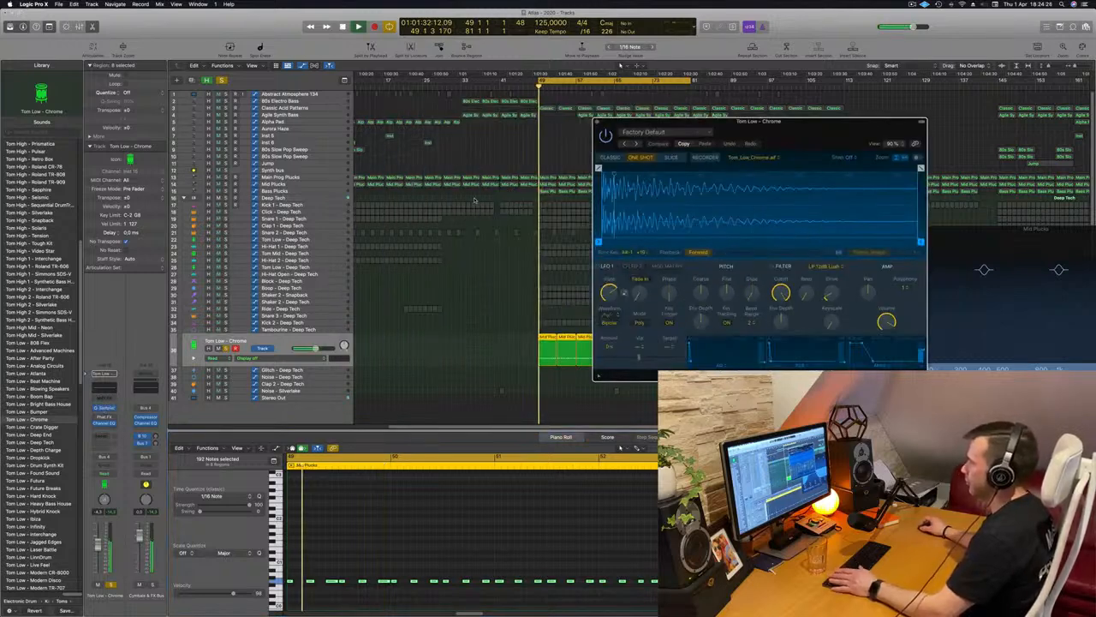
{"action": "left_click", "coordinate": [226, 348]}
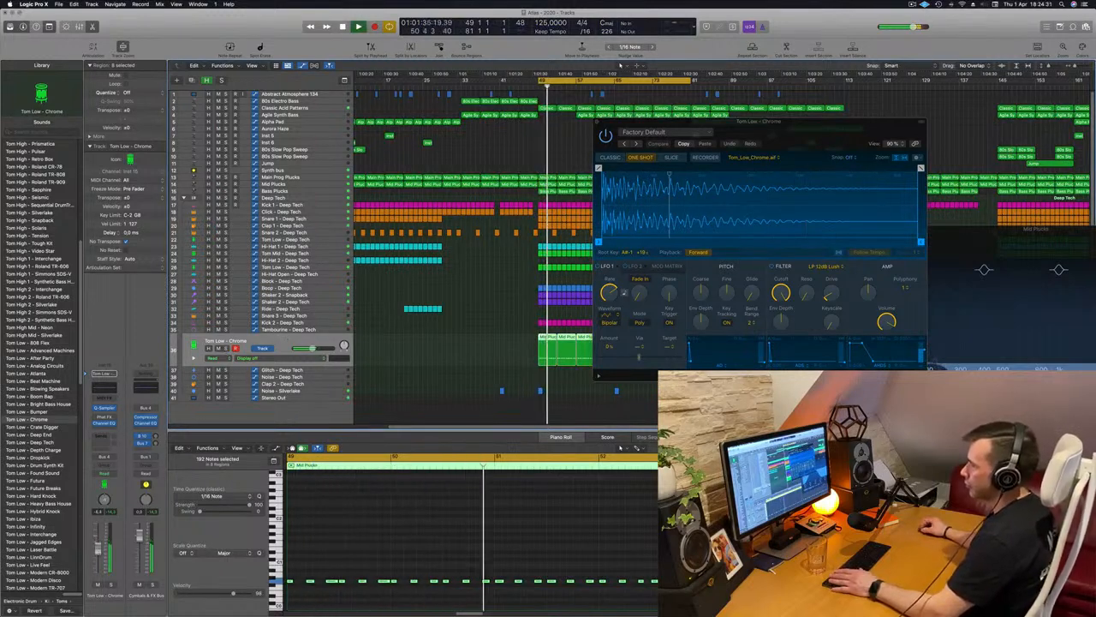
Add a send to the Tom Low - Chrome channel, trying Bus 11 first and rerouting it to Bus 3 → Aux 33
{"action": "left_click", "coordinate": [100, 436]}
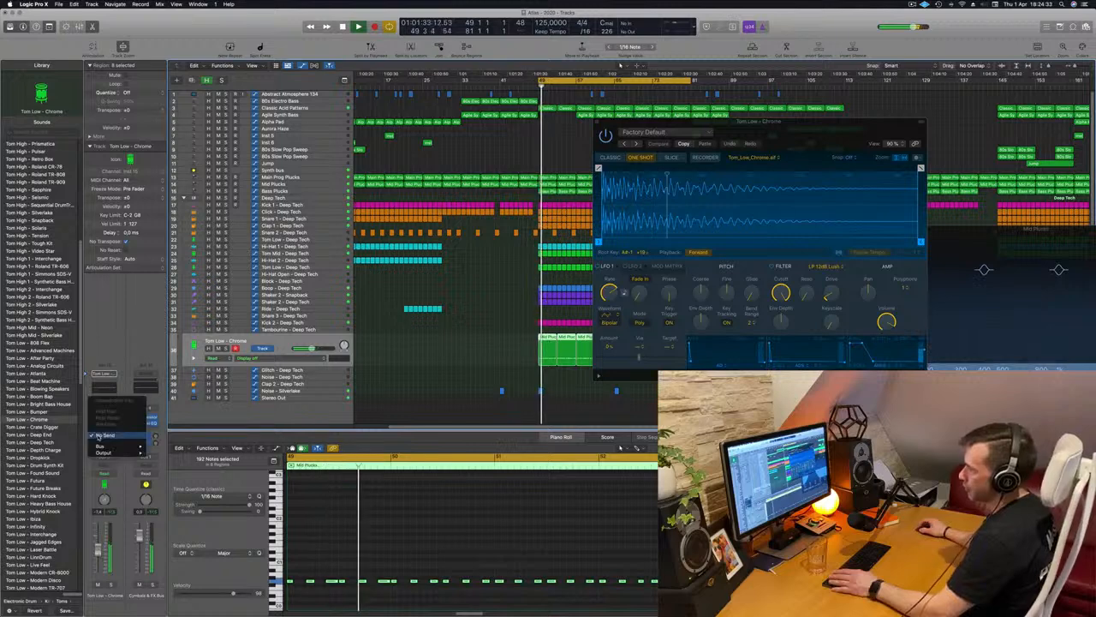
{"action": "mouse_move", "coordinate": [103, 446]}
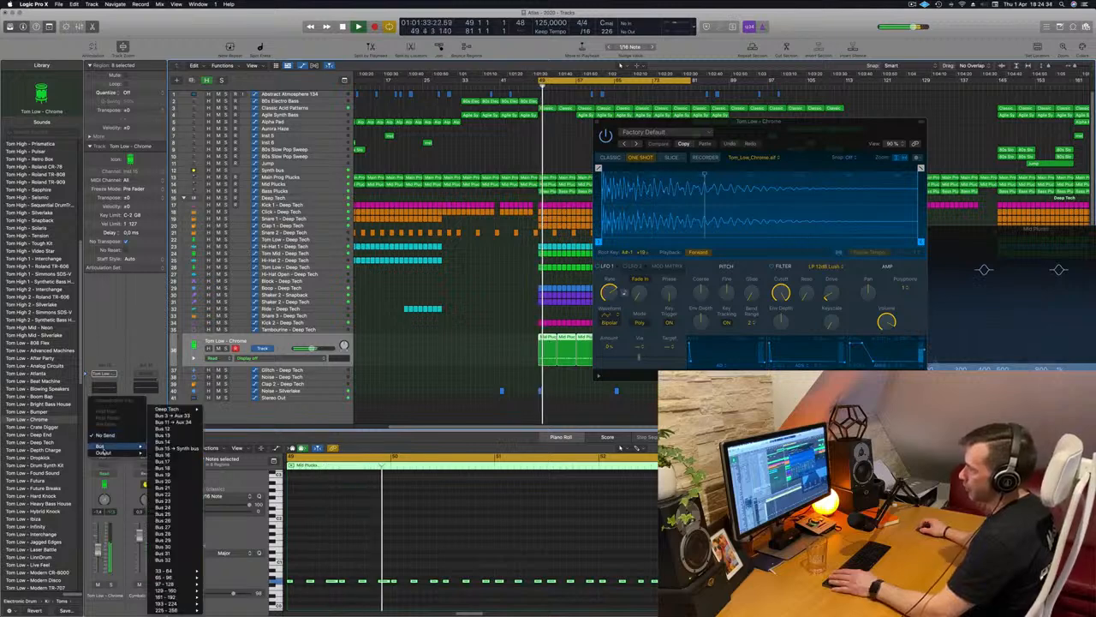
{"action": "left_click", "coordinate": [176, 421]}
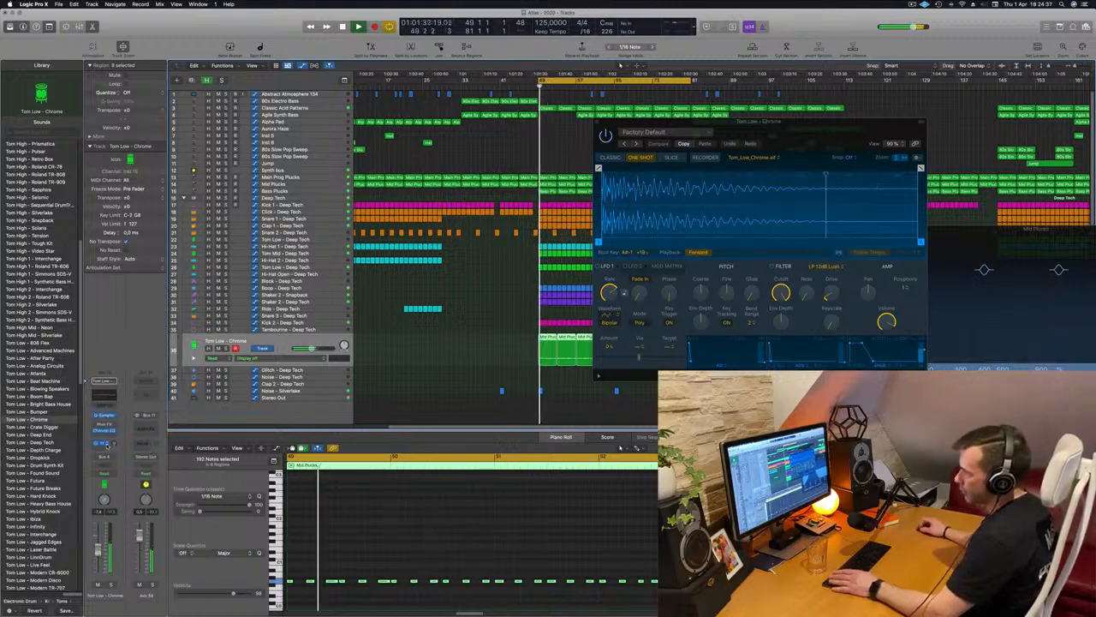
{"action": "left_click", "coordinate": [102, 443]}
{"action": "mouse_move", "coordinate": [110, 500]}
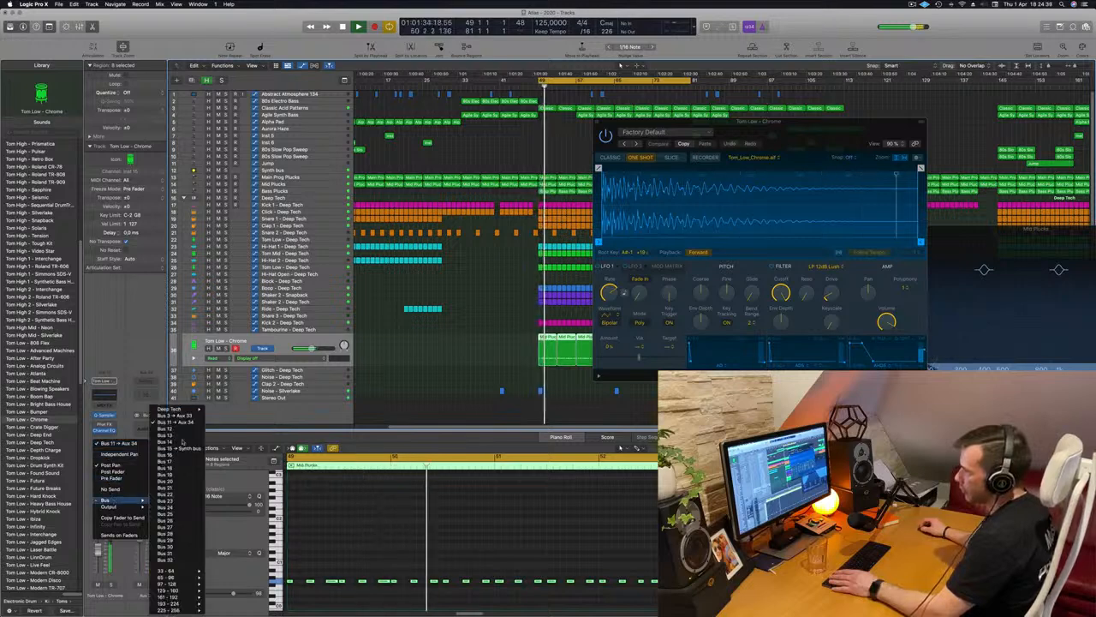
{"action": "left_click", "coordinate": [175, 415]}
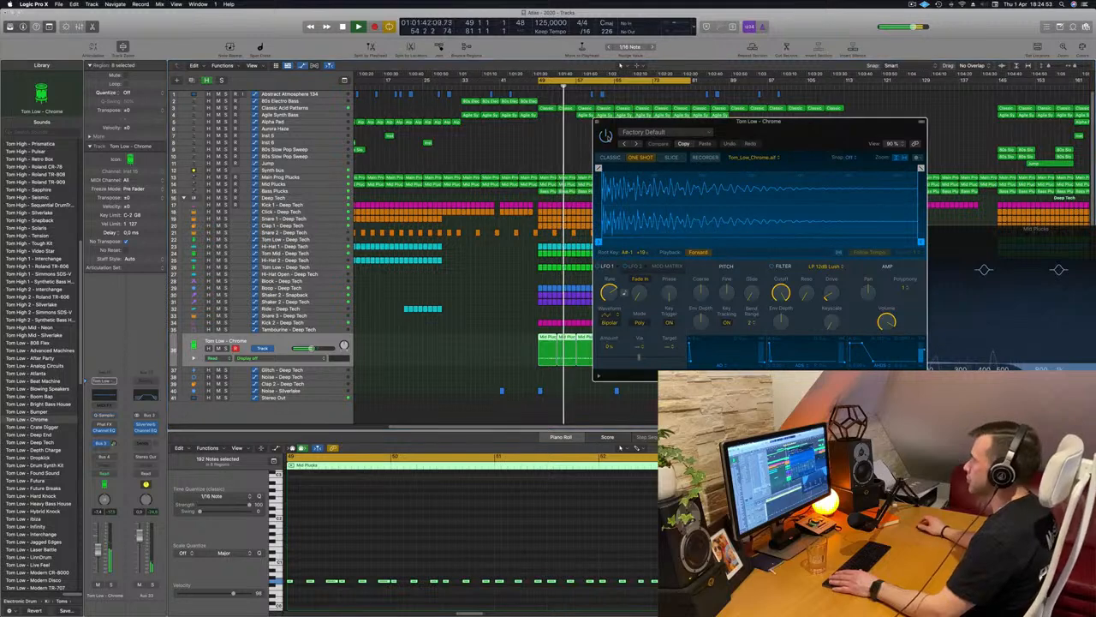
Move the Quick Sampler window aside, restart playback to hear the tom with its send, and close the sampler window
{"action": "left_click_drag", "start_coordinate": [614, 122], "coordinate": [480, 141]}
{"action": "key", "text": "space"}
{"action": "key", "text": "space"}
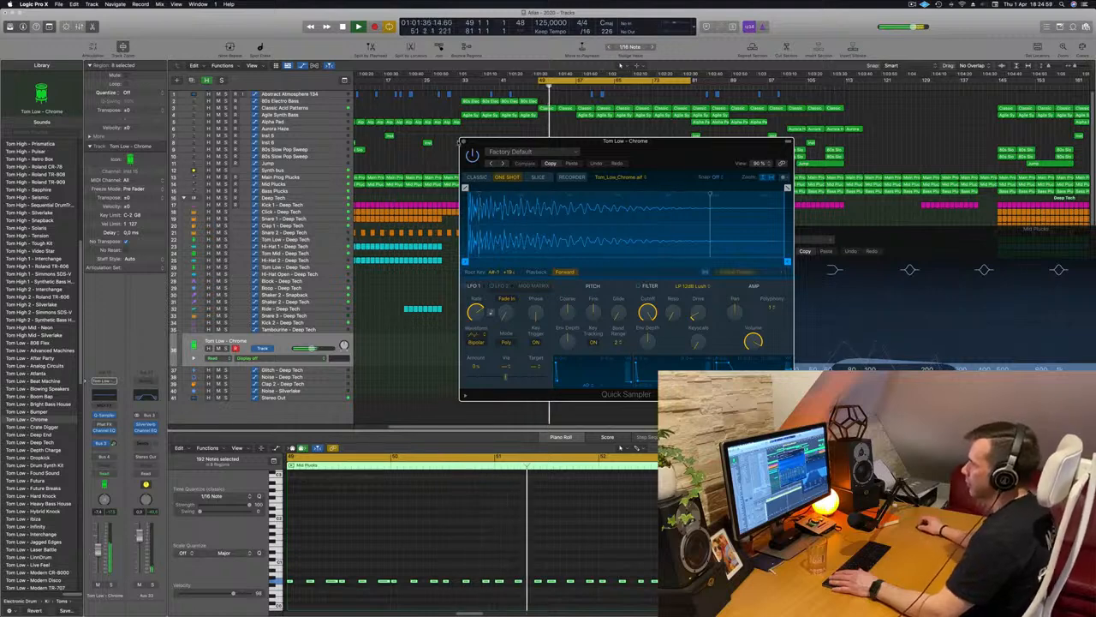
{"action": "left_click", "coordinate": [463, 141]}
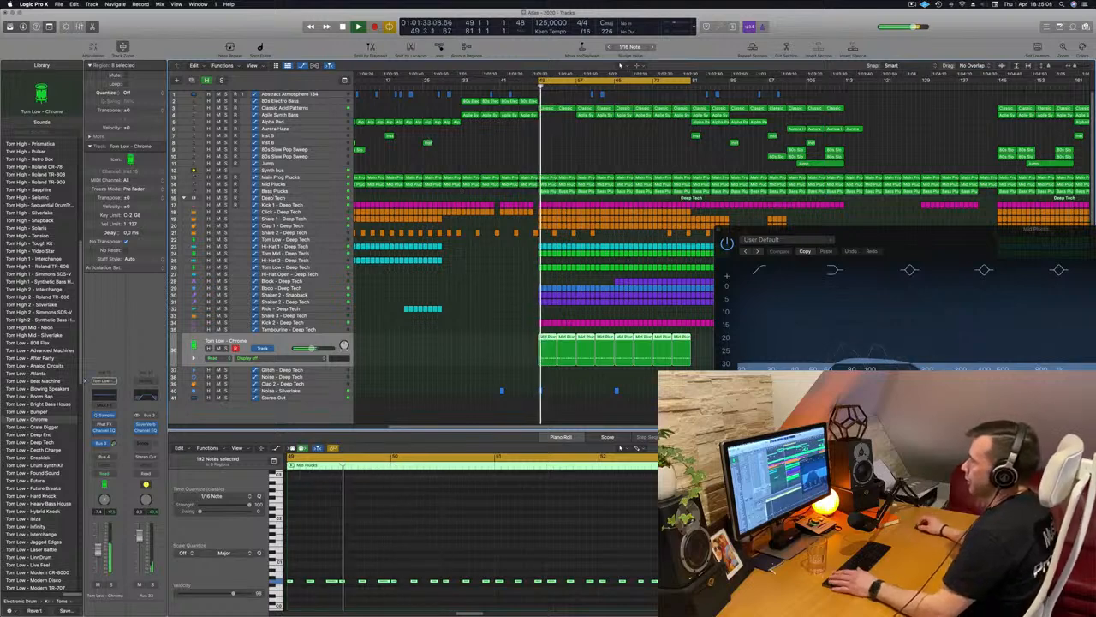
Show the Mixer below the tracks and close the floating Mid Plucks EQ window
{"action": "key", "text": "x"}
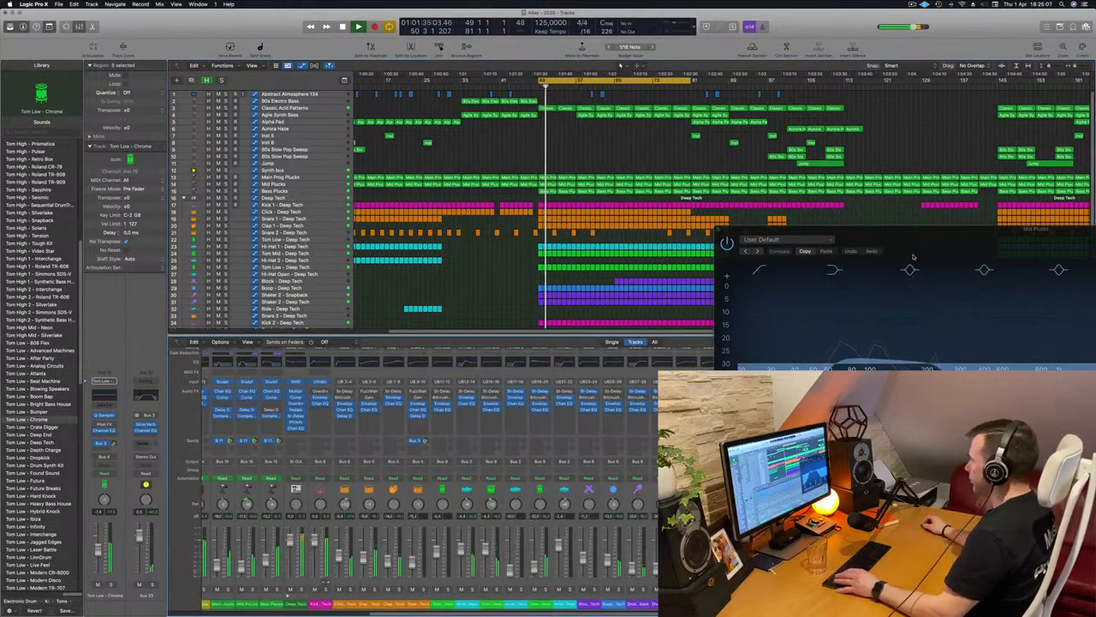
{"action": "left_click_drag", "start_coordinate": [823, 227], "coordinate": [570, 233]}
{"action": "left_click", "coordinate": [465, 236]}
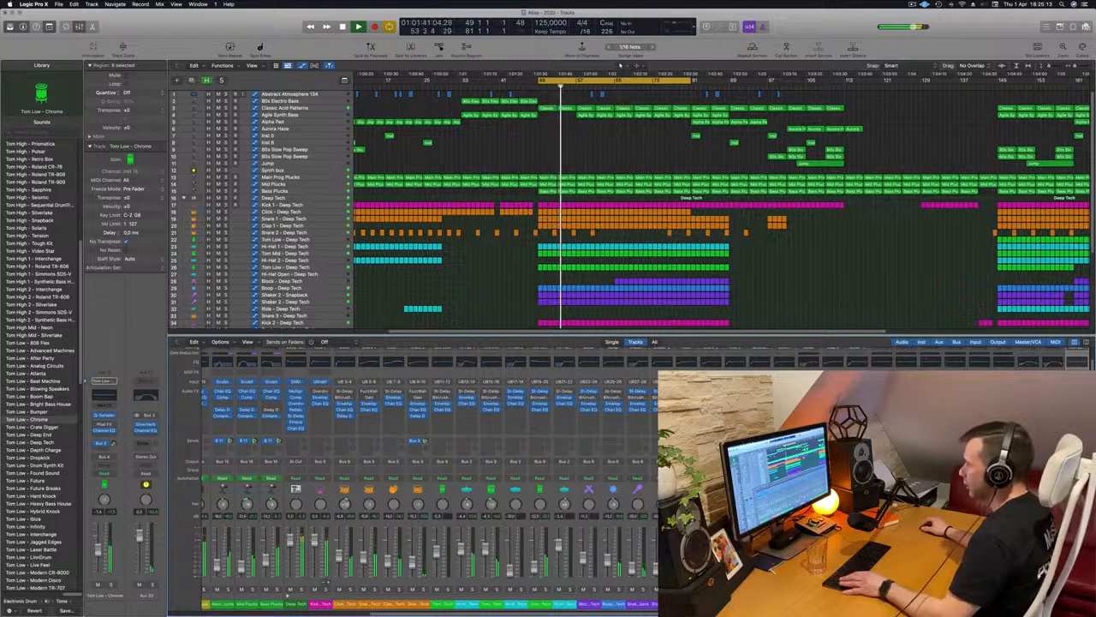
Examine the Mixer channel strips while switching between the Mid Plucks and Tom Low - Chrome tracks during playback
{"action": "scroll", "coordinate": [549, 423], "scroll_direction": "left", "scroll_amount": 3}
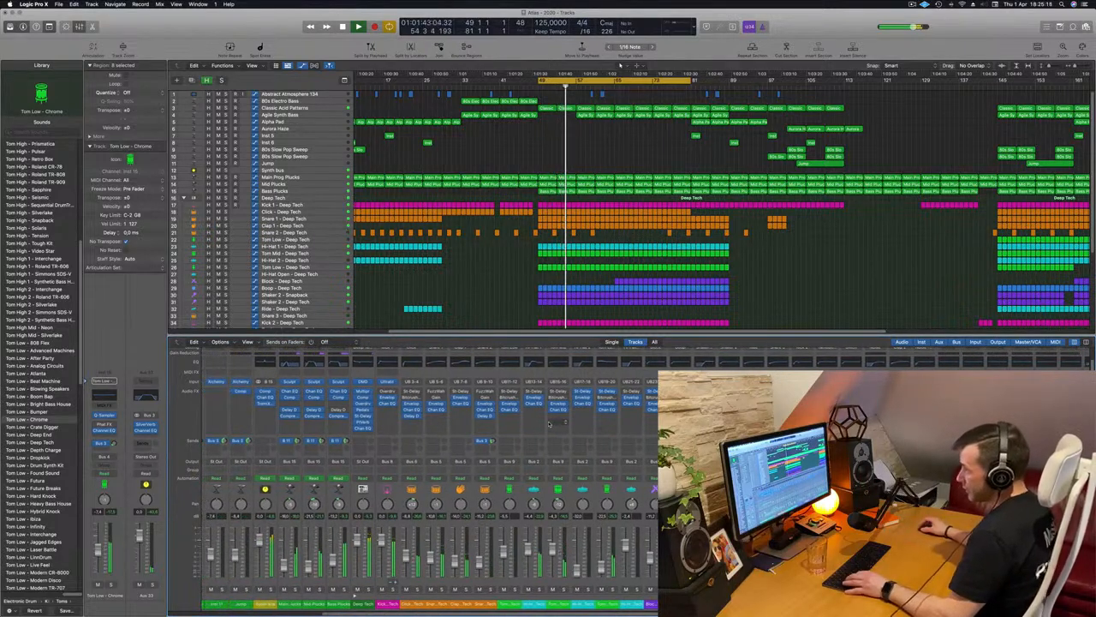
{"action": "left_click", "coordinate": [321, 184]}
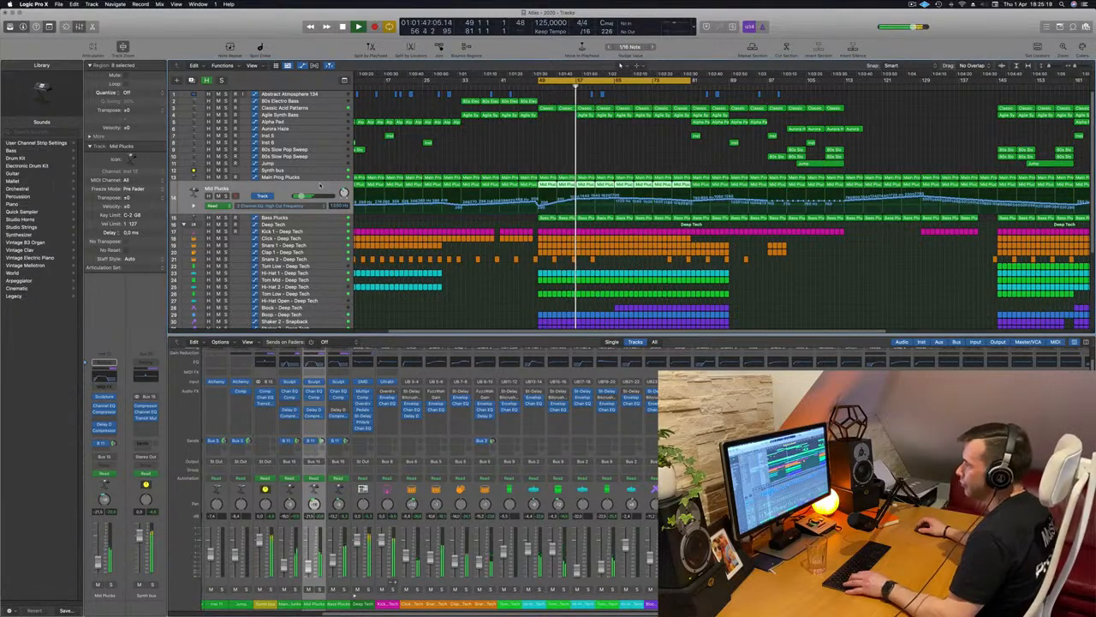
{"action": "scroll", "coordinate": [334, 437], "scroll_direction": "left", "scroll_amount": 6}
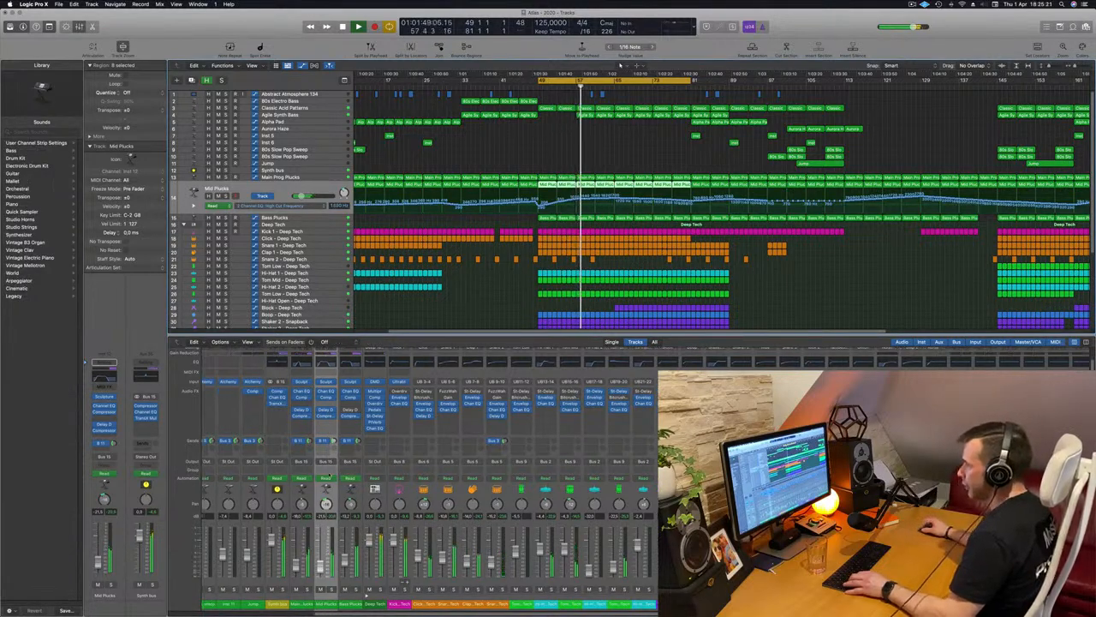
{"action": "scroll", "coordinate": [345, 471], "scroll_direction": "right", "scroll_amount": 10}
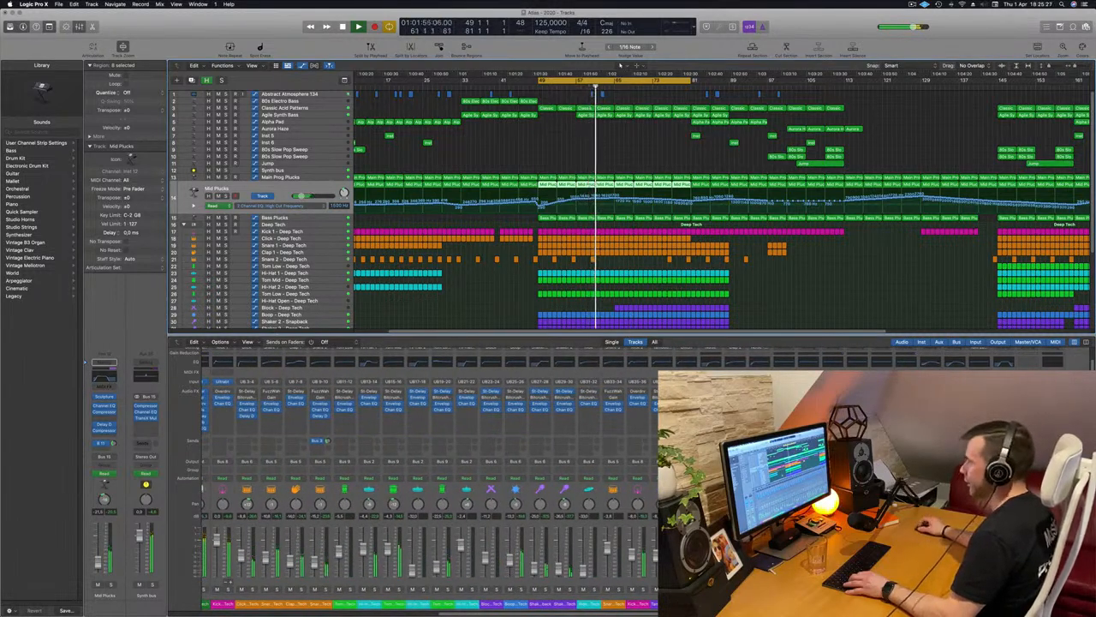
{"action": "scroll", "coordinate": [494, 285], "scroll_direction": "down", "scroll_amount": 5}
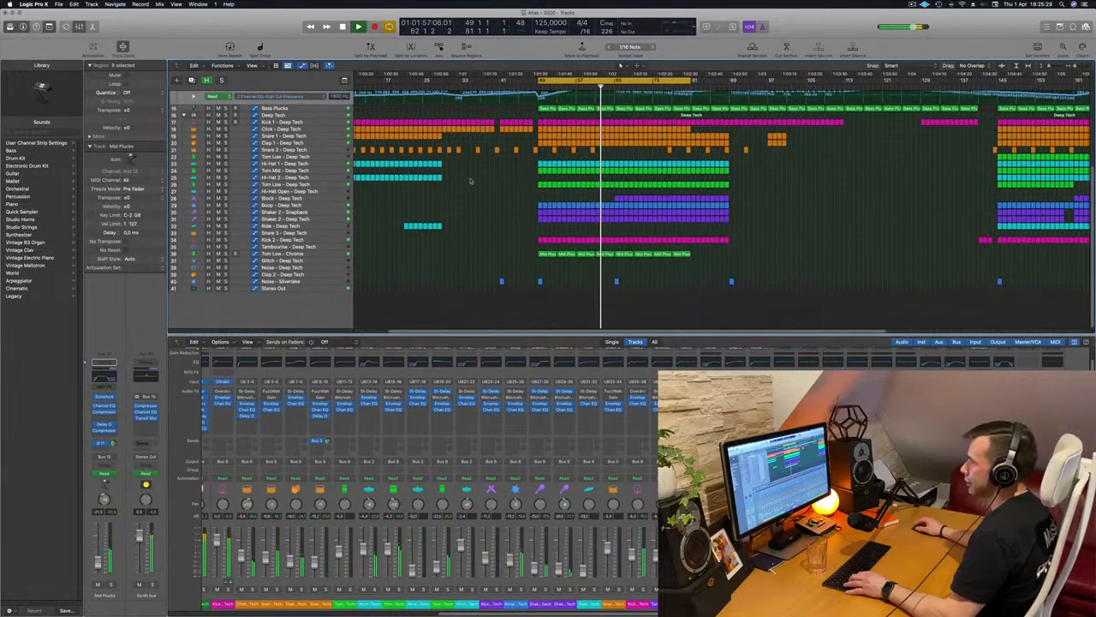
{"action": "scroll", "coordinate": [420, 261], "scroll_direction": "up", "scroll_amount": 1}
{"action": "left_click", "coordinate": [303, 266]}
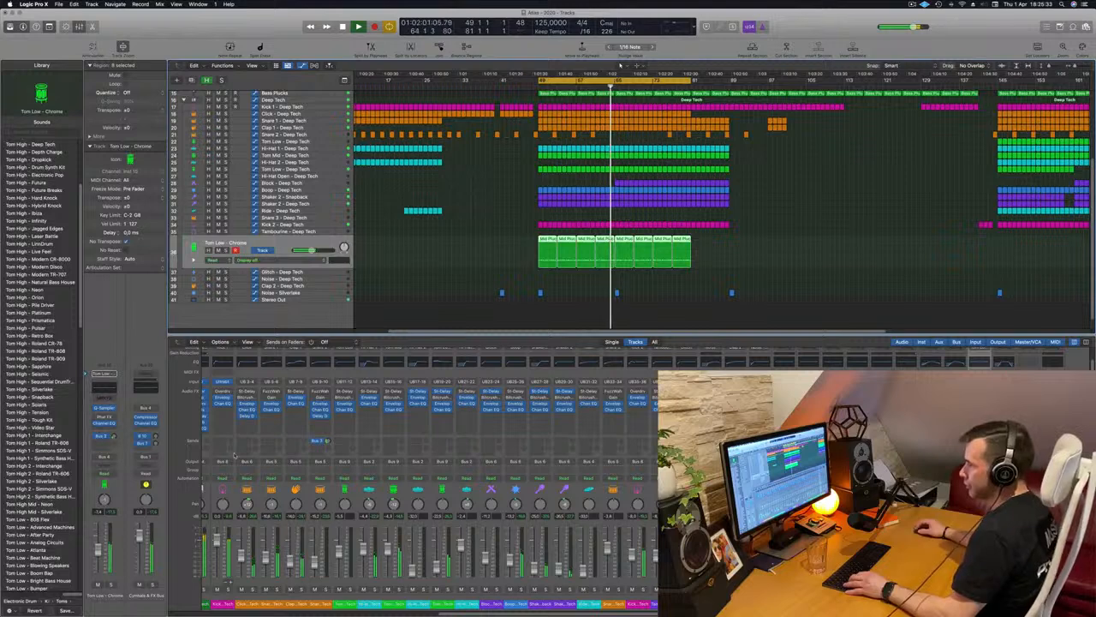
{"action": "scroll", "coordinate": [251, 454], "scroll_direction": "left", "scroll_amount": 5}
{"action": "scroll", "coordinate": [251, 455], "scroll_direction": "right", "scroll_amount": 5}
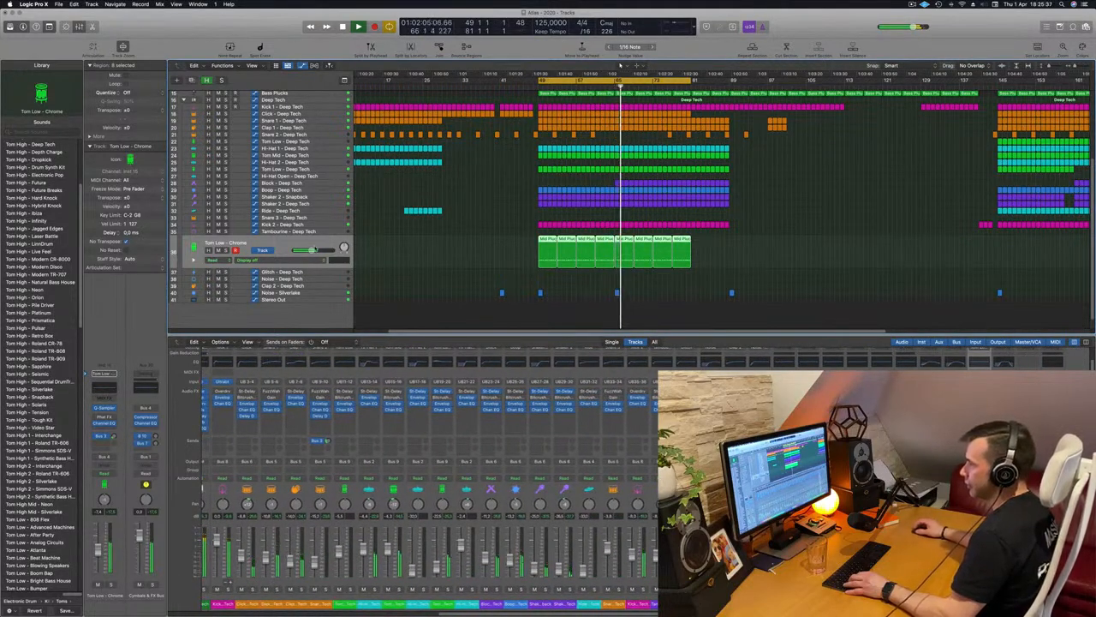
{"action": "scroll", "coordinate": [302, 134], "scroll_direction": "up", "scroll_amount": 2}
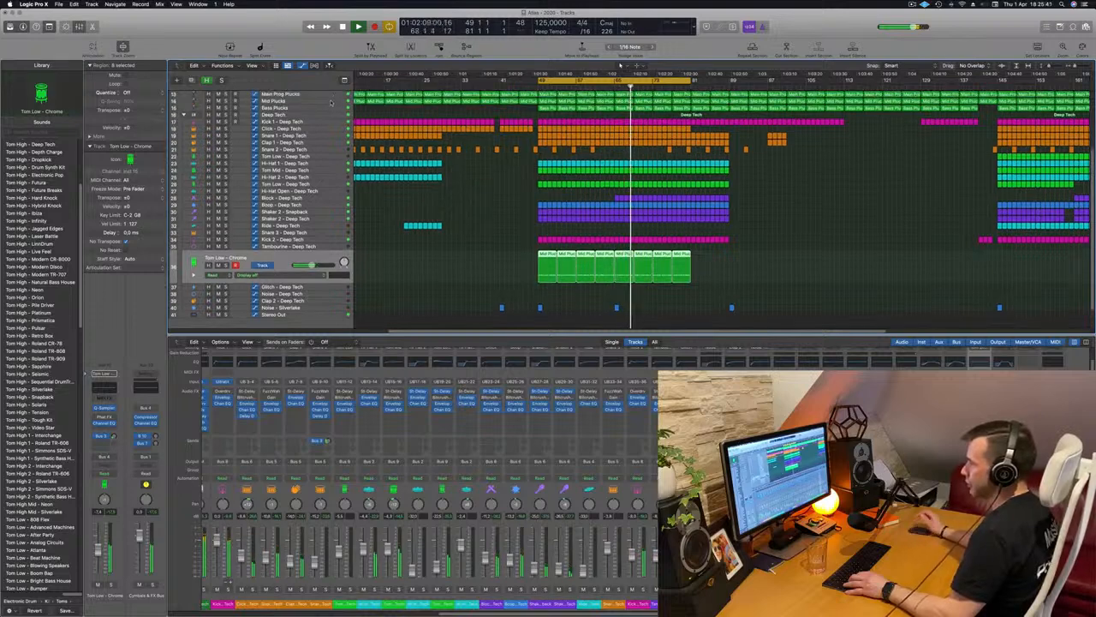
{"action": "left_click", "coordinate": [334, 101]}
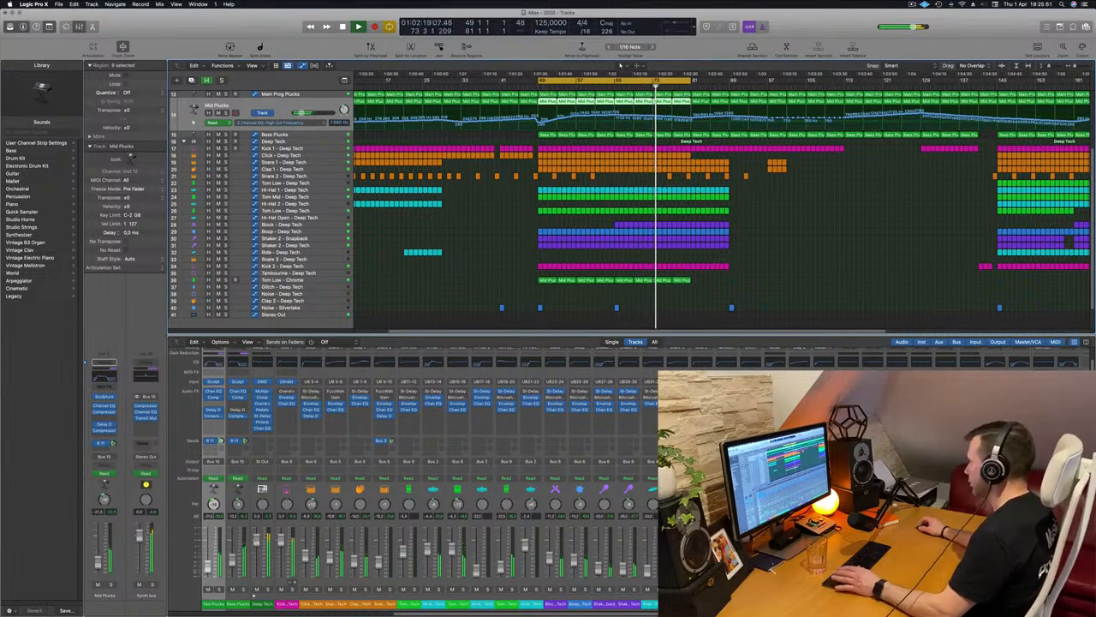
Show the Delay Designer window and move it clear of the track list, and solo the Tom Low - Chrome track
{"action": "key", "text": "v"}
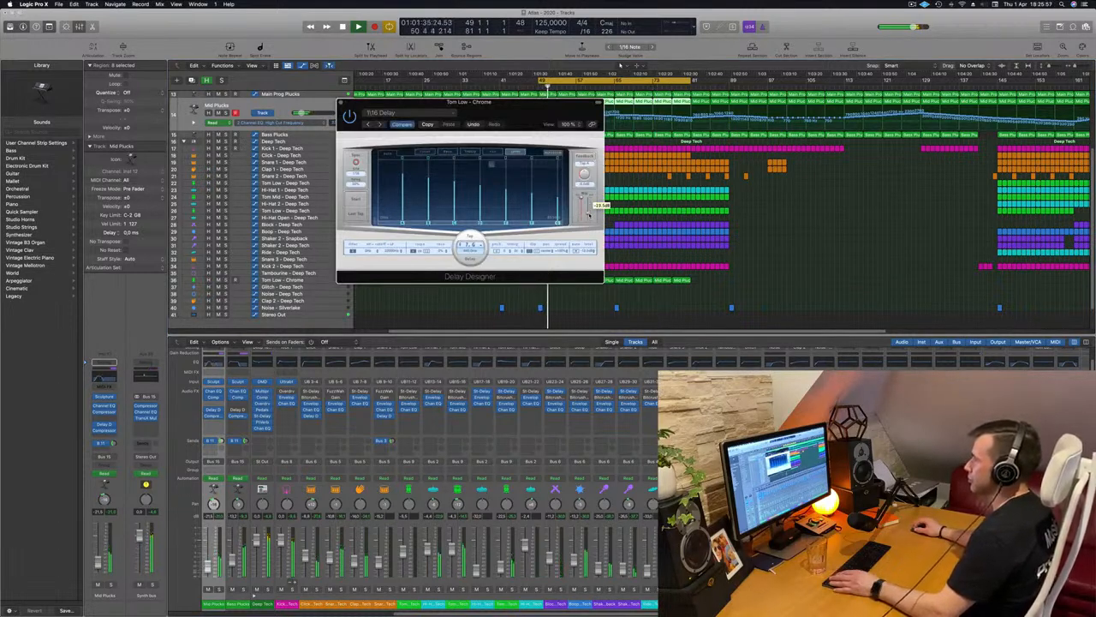
{"action": "left_click_drag", "start_coordinate": [517, 125], "coordinate": [859, 129]}
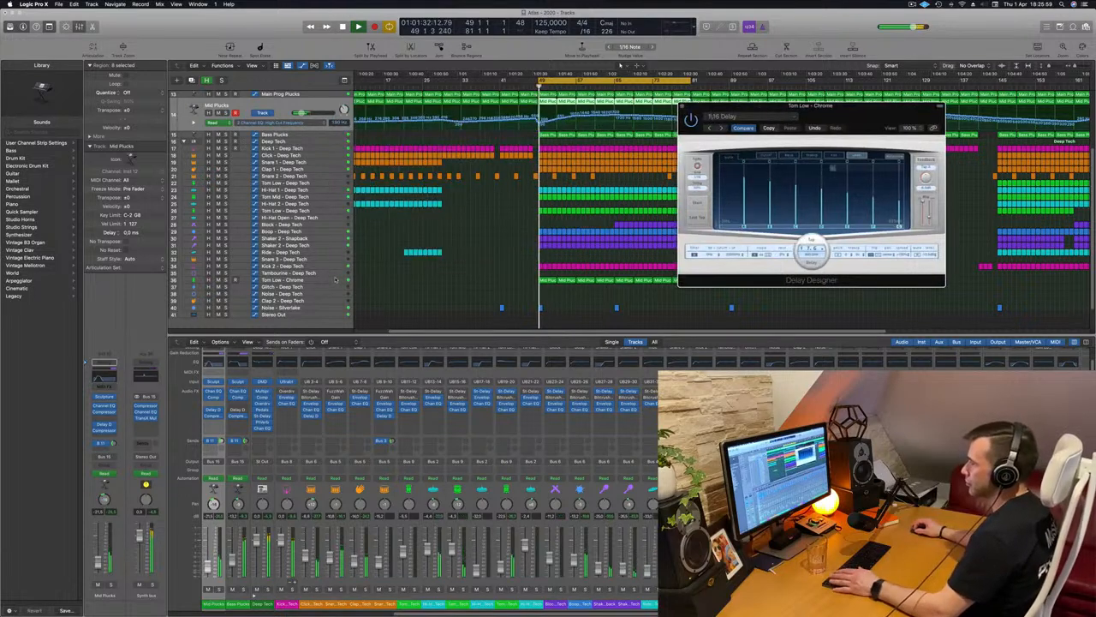
{"action": "left_click", "coordinate": [282, 279]}
{"action": "left_click", "coordinate": [226, 266]}
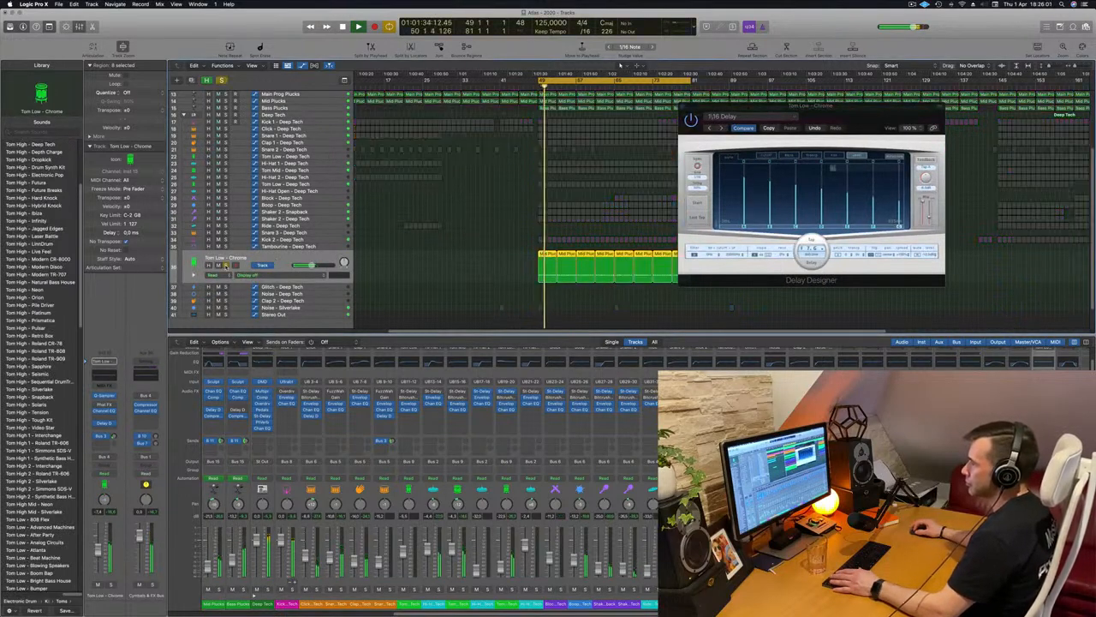
Enable a low cut at 164 Hz in the Tom Low - Chrome track's Channel EQ while its soloed part plays
{"action": "left_click", "coordinate": [104, 410]}
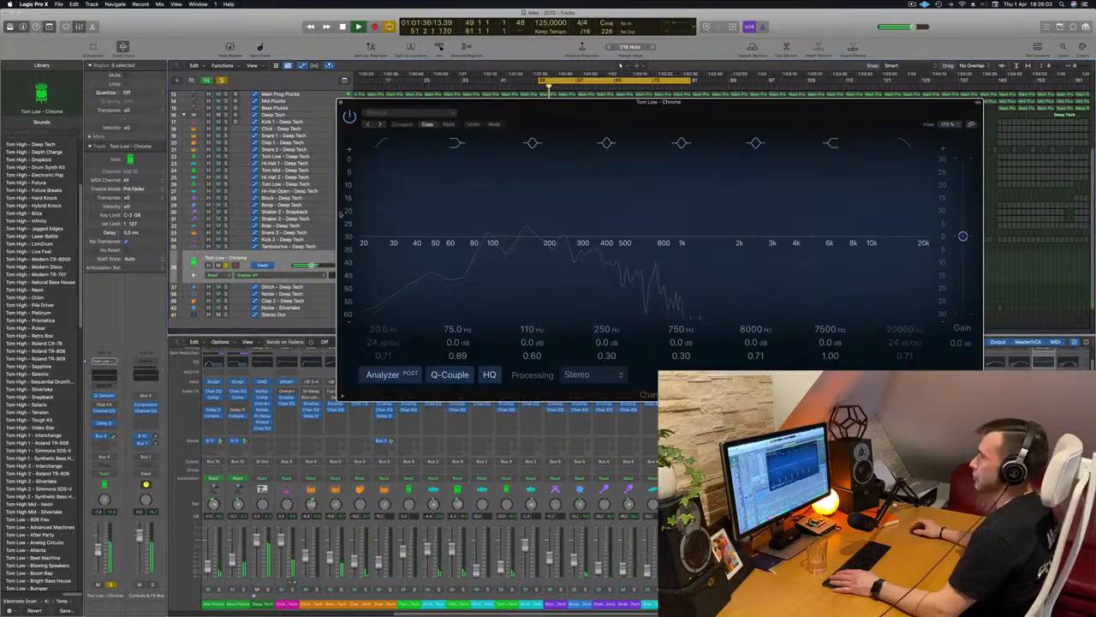
{"action": "key", "text": "space"}
{"action": "key", "text": "space"}
{"action": "left_click", "coordinate": [383, 143]}
{"action": "left_click_drag", "start_coordinate": [380, 202], "coordinate": [548, 161]}
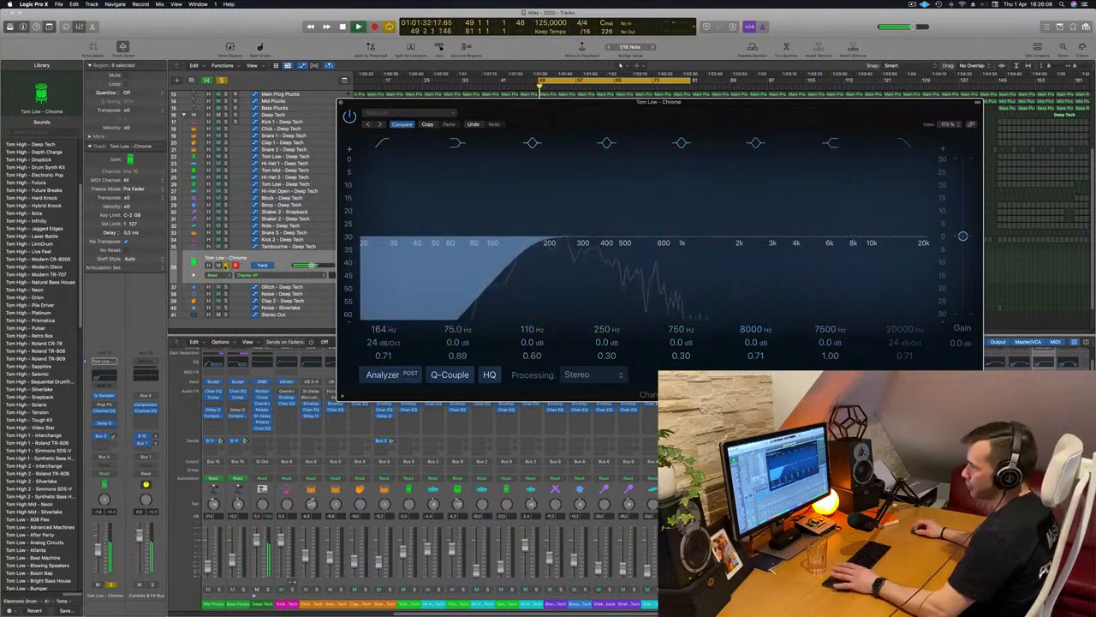
Unsolo the Tom Low - Chrome track and close its Channel EQ window
{"action": "left_click", "coordinate": [620, 65]}
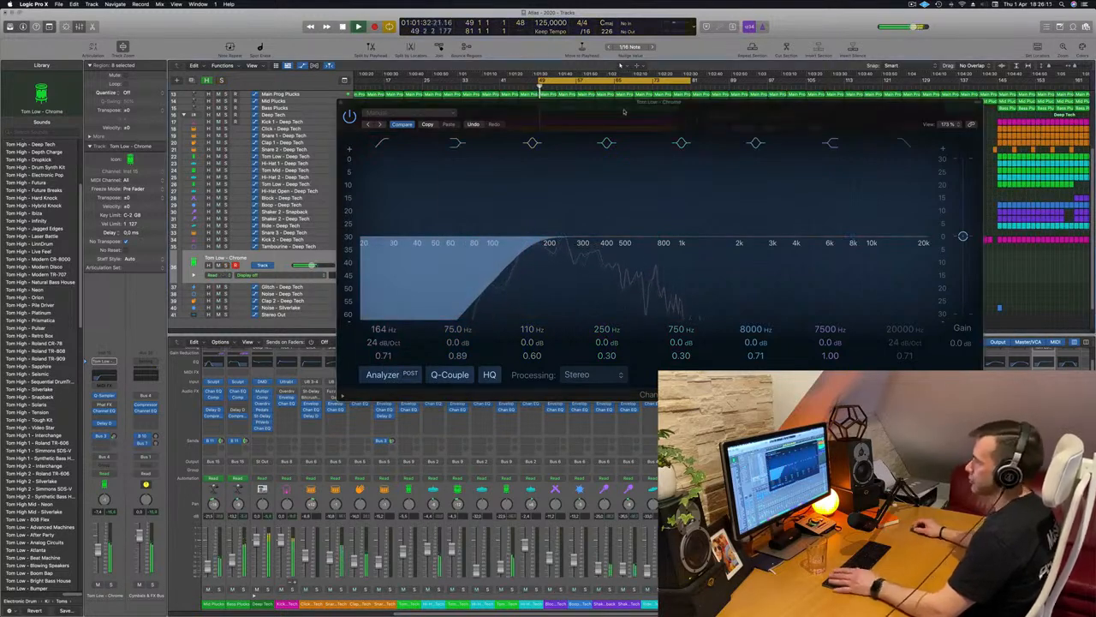
{"action": "left_click_drag", "start_coordinate": [623, 111], "coordinate": [785, 167]}
{"action": "key", "text": "super+w"}
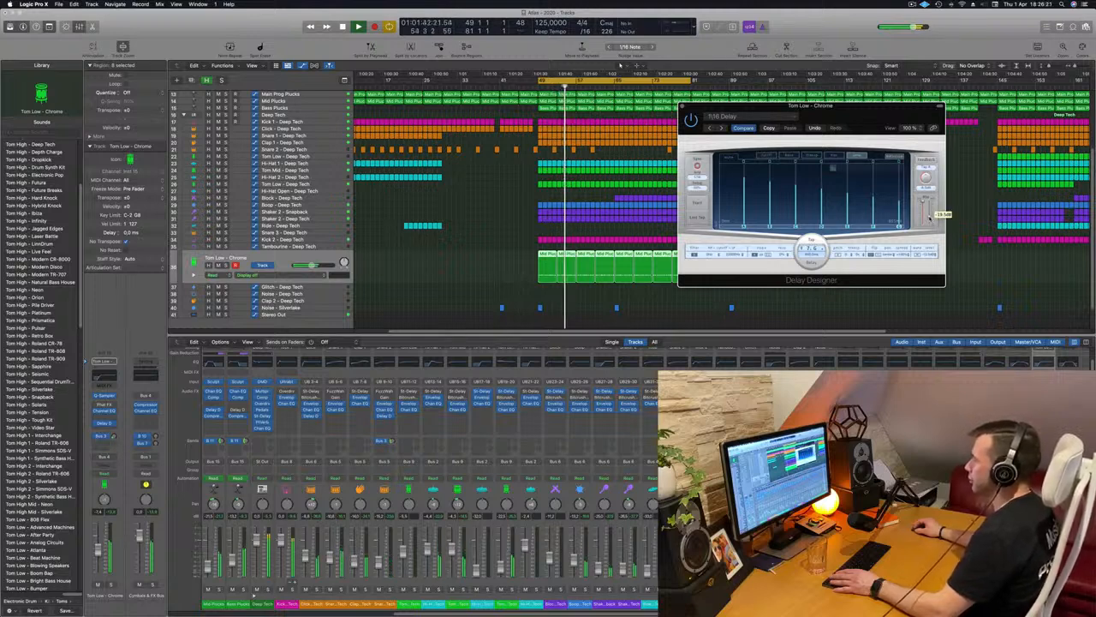
Fine-tune the Delay Designer mix level on the Tom Low - Chrome track against the full mix and close the plug-in window
{"action": "left_click_drag", "start_coordinate": [777, 120], "coordinate": [595, 210]}
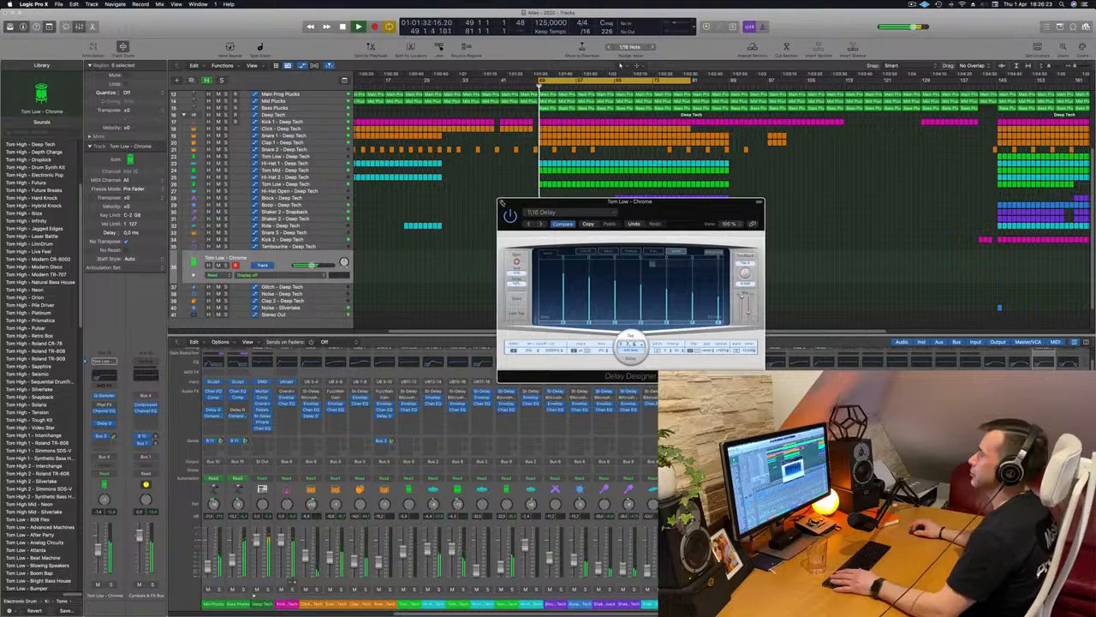
{"action": "left_click", "coordinate": [501, 200]}
{"action": "scroll", "coordinate": [490, 213], "scroll_direction": "down", "scroll_amount": 3}
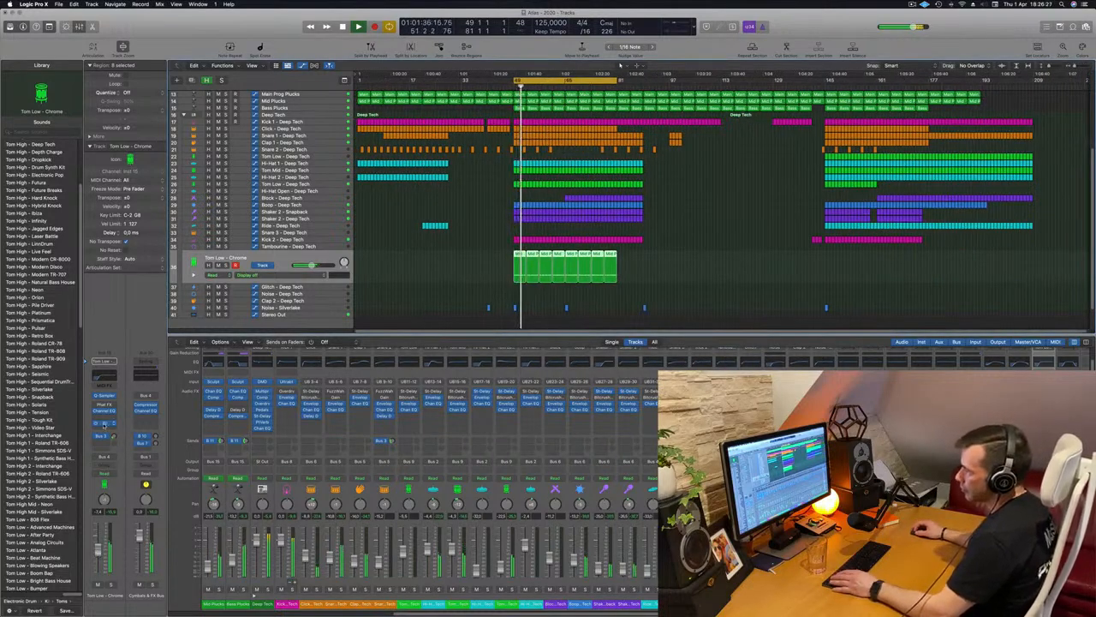
{"action": "left_click", "coordinate": [104, 423]}
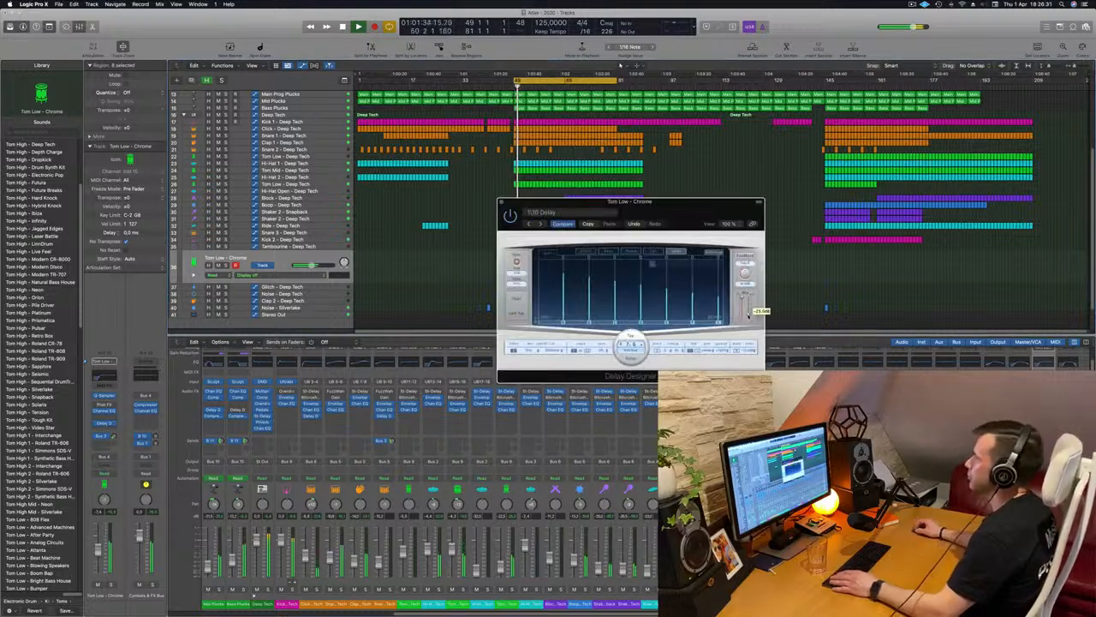
{"action": "left_click", "coordinate": [501, 203]}
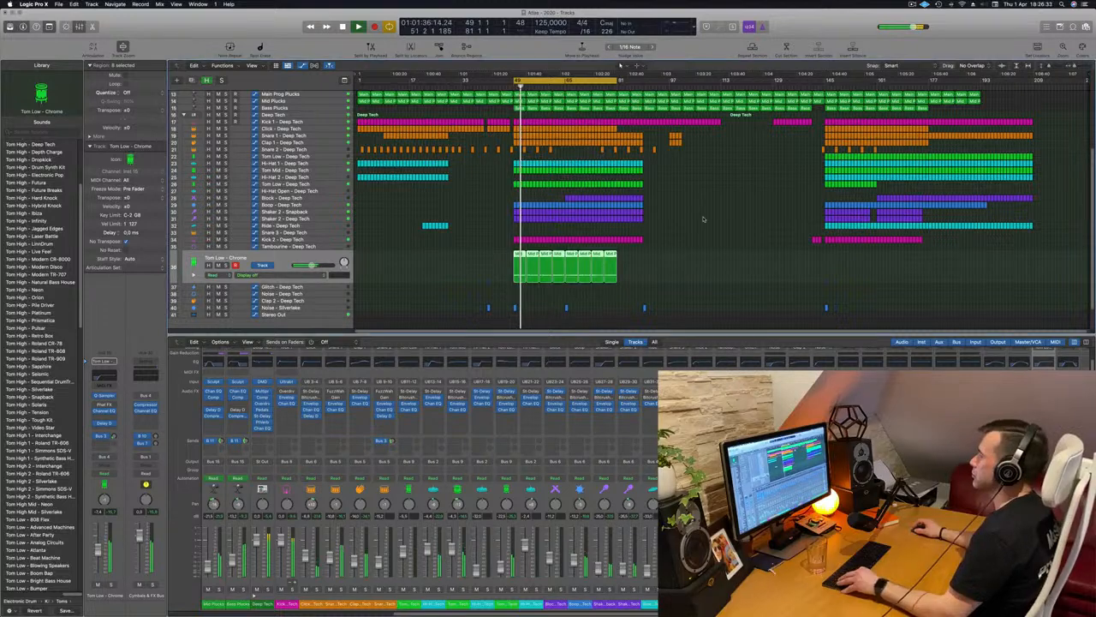
Examine the arrangement around the cycled section and replay it from bar 49 to judge the tom part in context
{"action": "scroll", "coordinate": [703, 219], "scroll_direction": "up", "scroll_amount": 5}
{"action": "scroll", "coordinate": [538, 229], "scroll_direction": "down", "scroll_amount": 1}
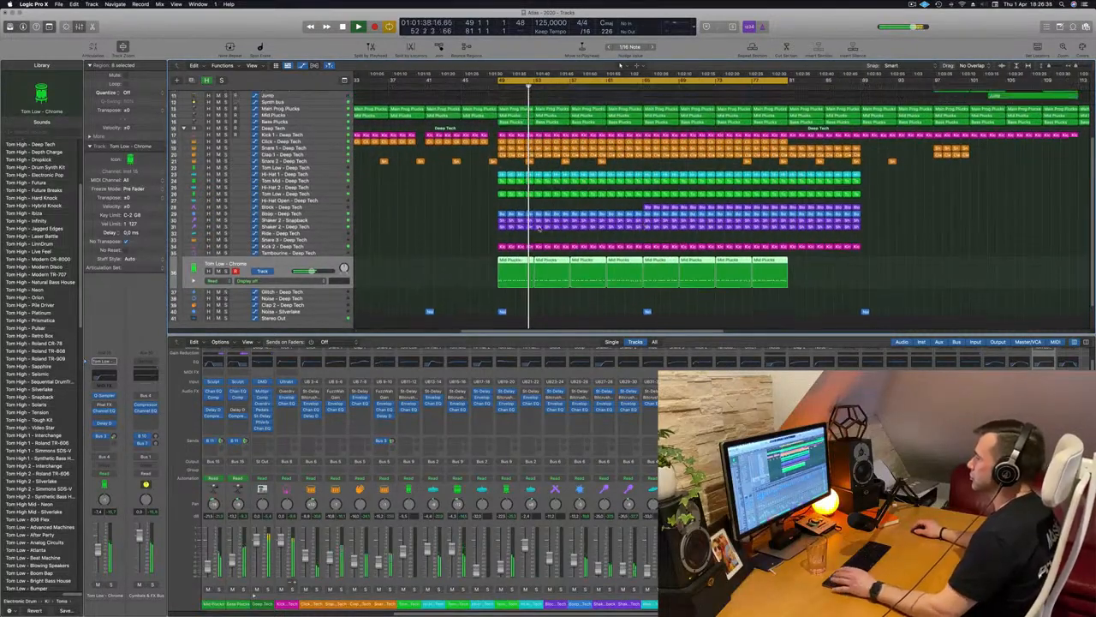
{"action": "scroll", "coordinate": [539, 229], "scroll_direction": "up", "scroll_amount": 4}
{"action": "scroll", "coordinate": [477, 133], "scroll_direction": "down", "scroll_amount": 4}
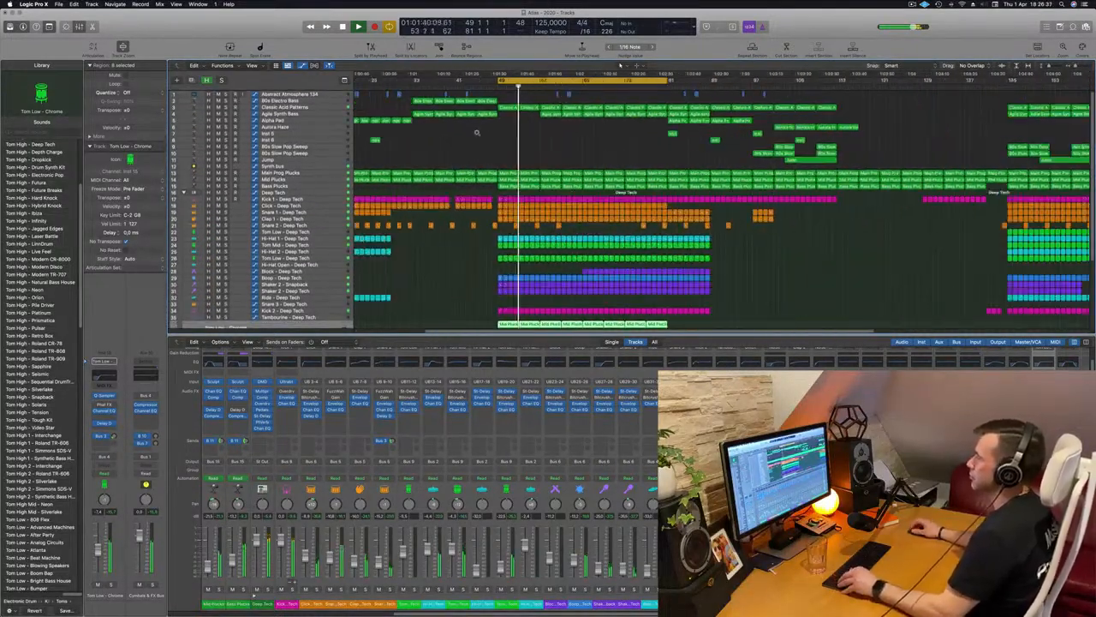
{"action": "scroll", "coordinate": [477, 133], "scroll_direction": "down", "scroll_amount": 2}
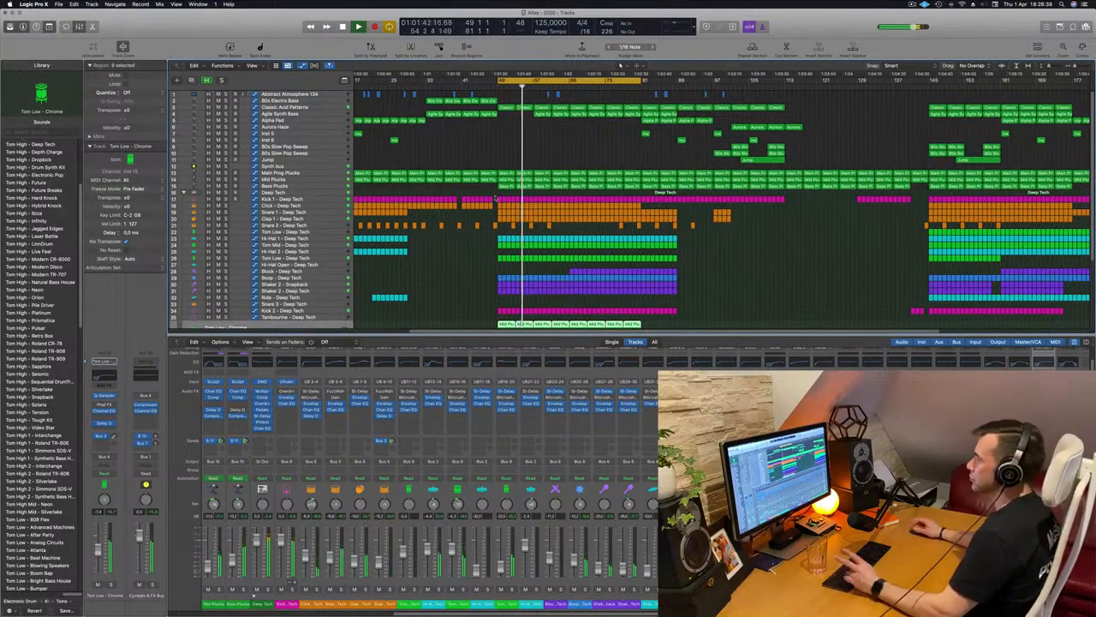
{"action": "scroll", "coordinate": [463, 252], "scroll_direction": "down", "scroll_amount": 3}
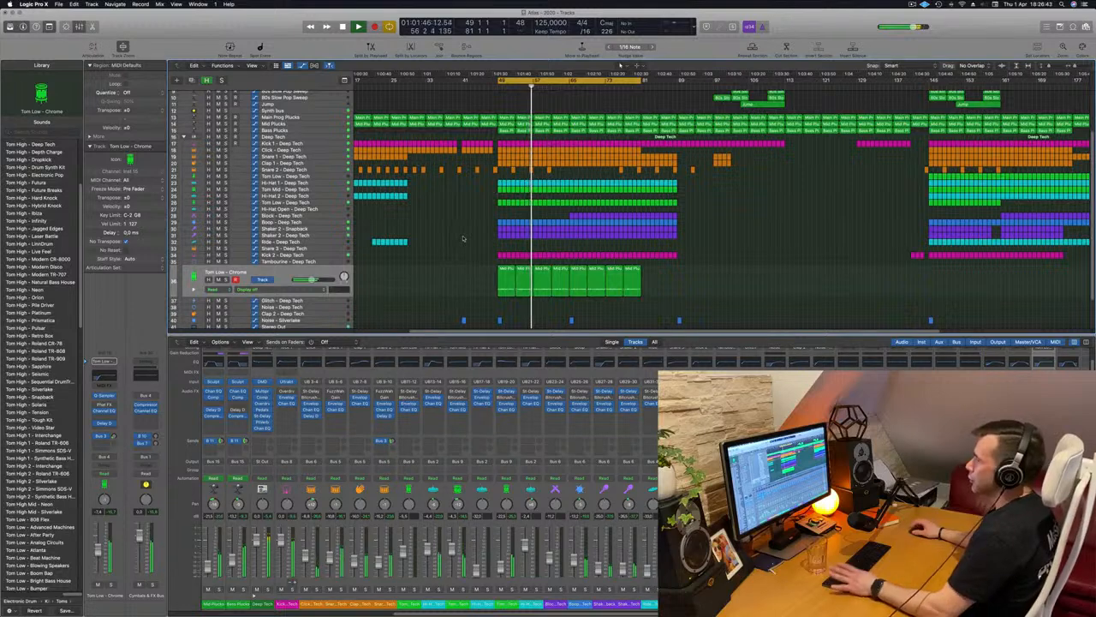
{"action": "key", "text": "space"}
{"action": "key", "text": "space"}
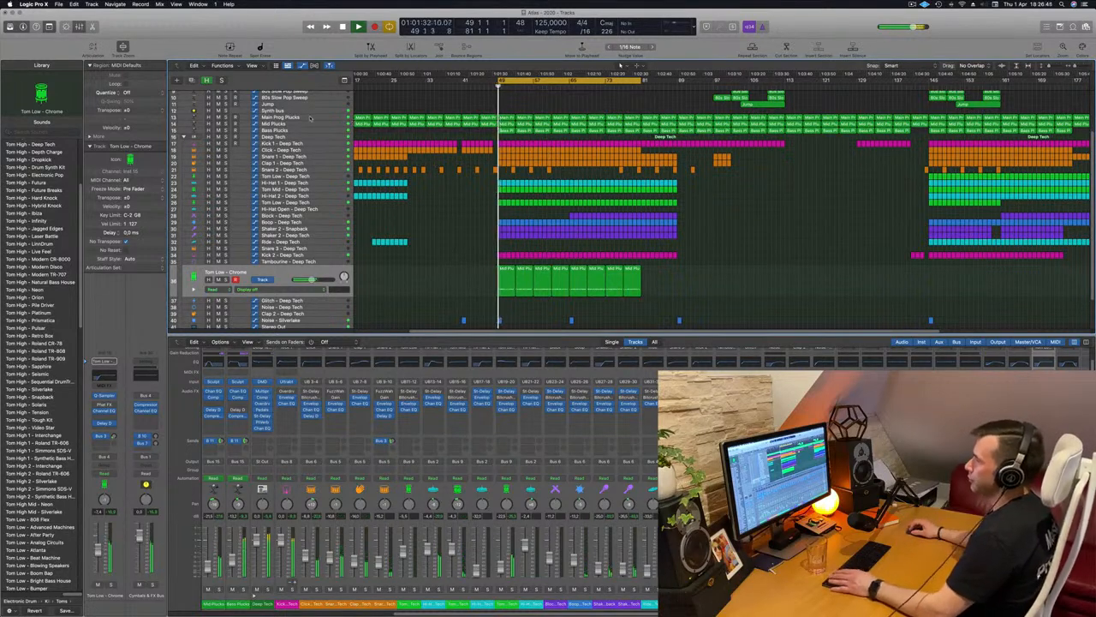
Duplicate the Main Prog Plucks track and copy its eight regions from the cycled section onto the new track
{"action": "left_click", "coordinate": [313, 119]}
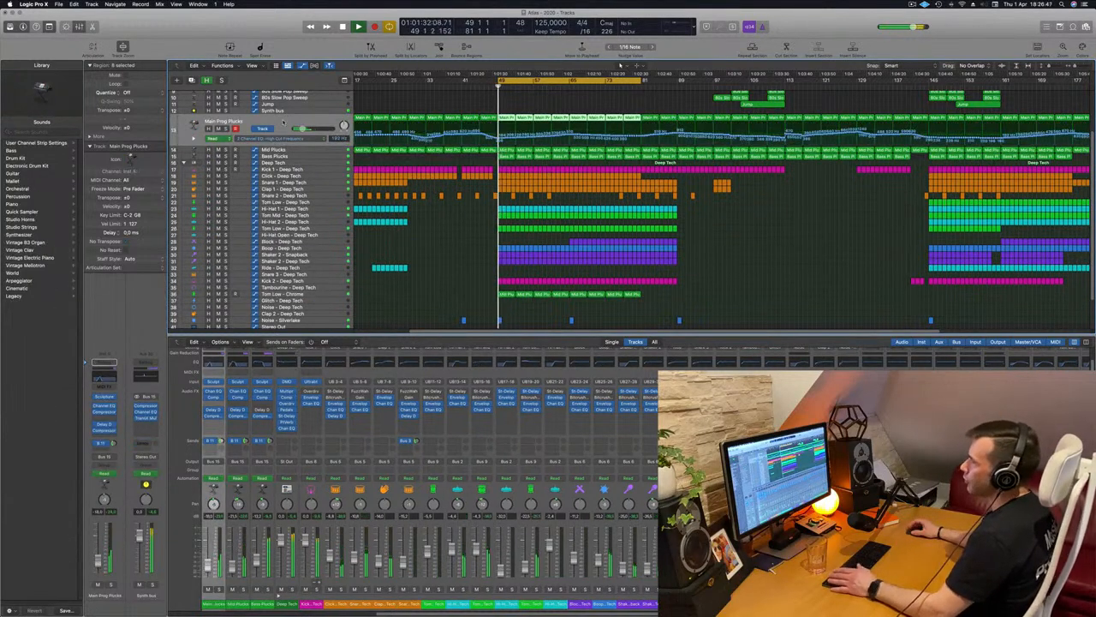
{"action": "key", "text": "space"}
{"action": "key", "text": "super+d"}
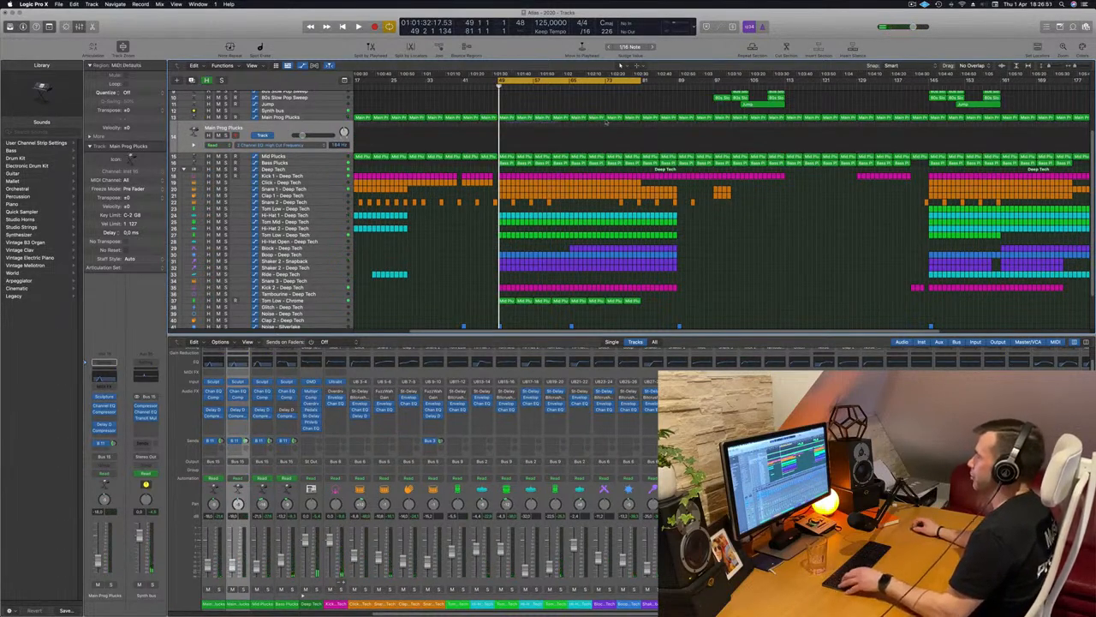
{"action": "left_click_drag", "start_coordinate": [607, 121], "coordinate": [634, 119]}
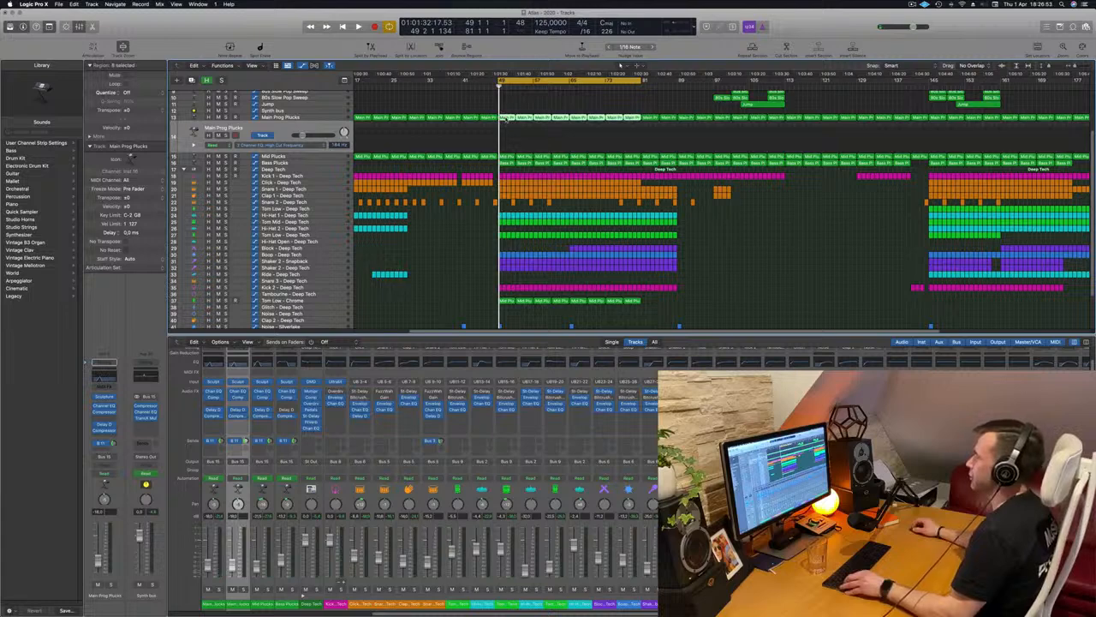
{"action": "left_click_drag", "start_coordinate": [506, 119], "coordinate": [508, 138]}
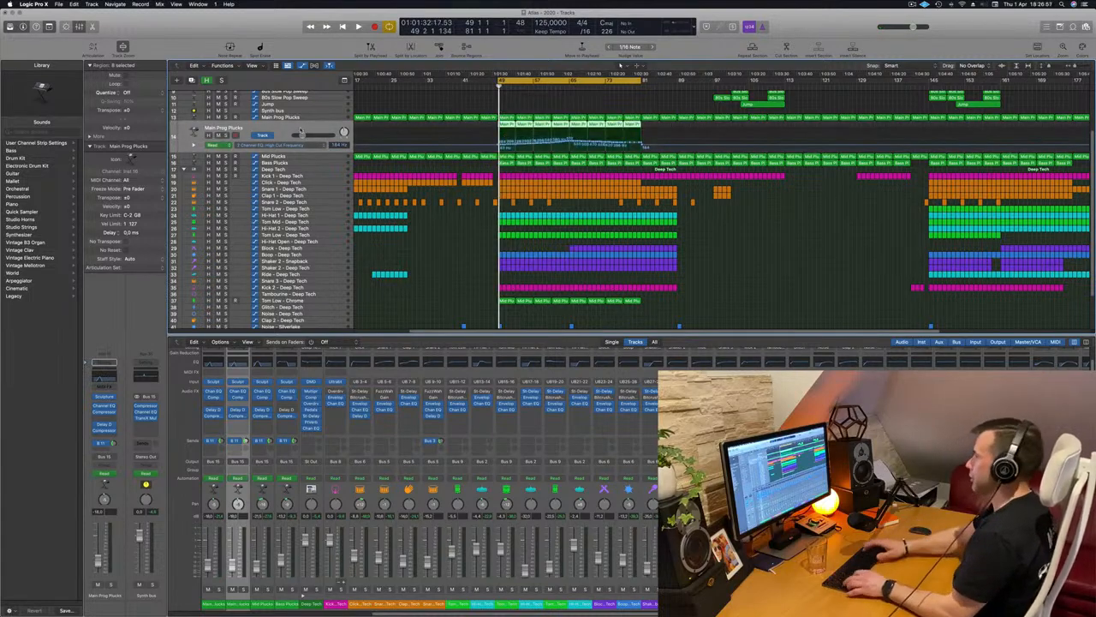
Delete the automation on the duplicated Main Prog Plucks track and recall the default setting in its Channel EQ
{"action": "key", "text": "ctrl+super+BackSpace"}
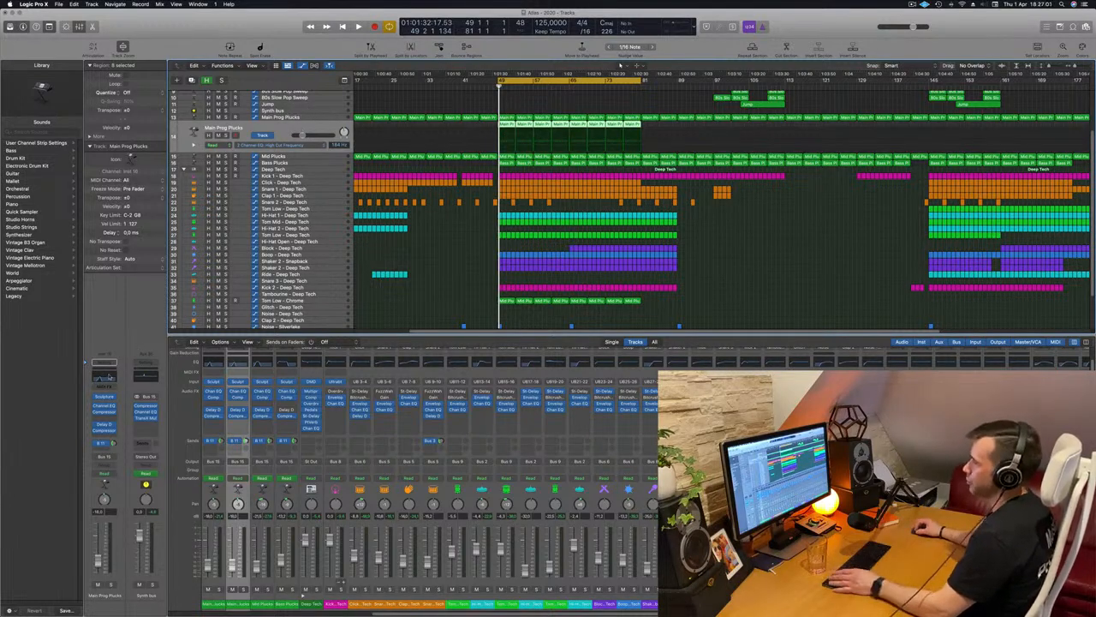
{"action": "left_click", "coordinate": [109, 377]}
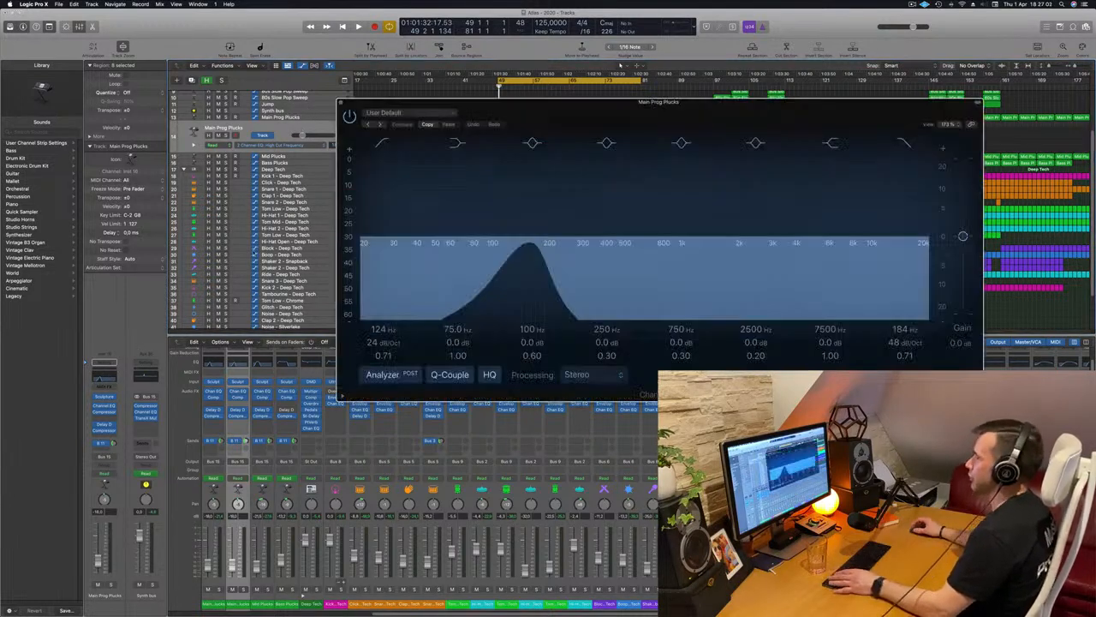
{"action": "left_click", "coordinate": [420, 112]}
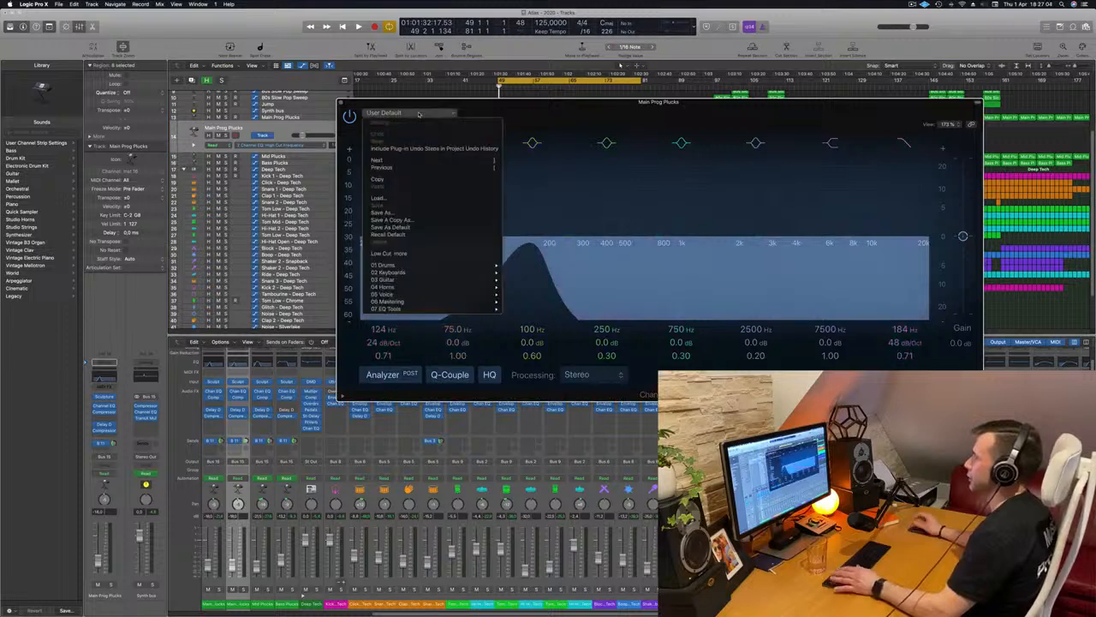
{"action": "left_click", "coordinate": [406, 235]}
{"action": "key", "text": "space"}
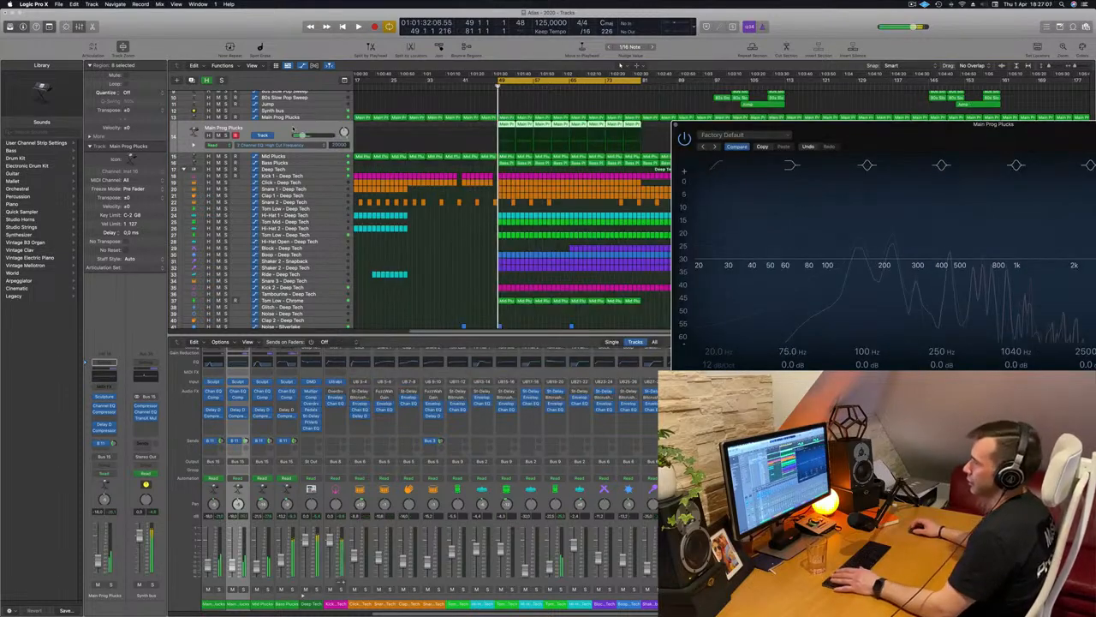
Replace the Sculpture instrument on the duplicated Main Prog Plucks track with LennarDigital Sylenth1 in stereo
{"action": "left_click", "coordinate": [113, 396]}
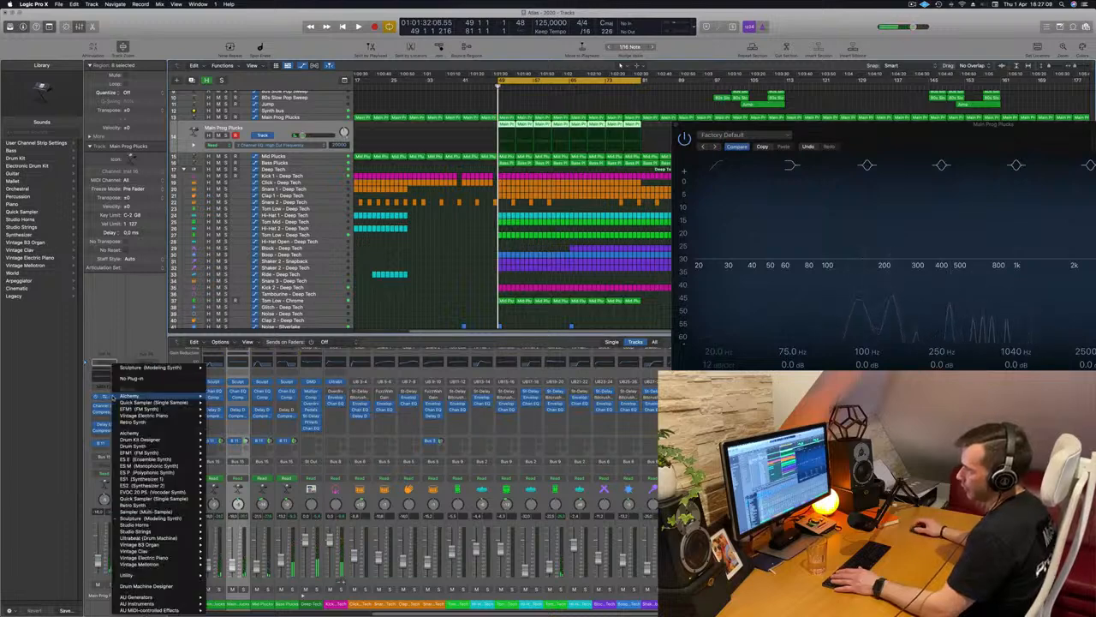
{"action": "mouse_move", "coordinate": [141, 603]}
{"action": "mouse_move", "coordinate": [232, 550]}
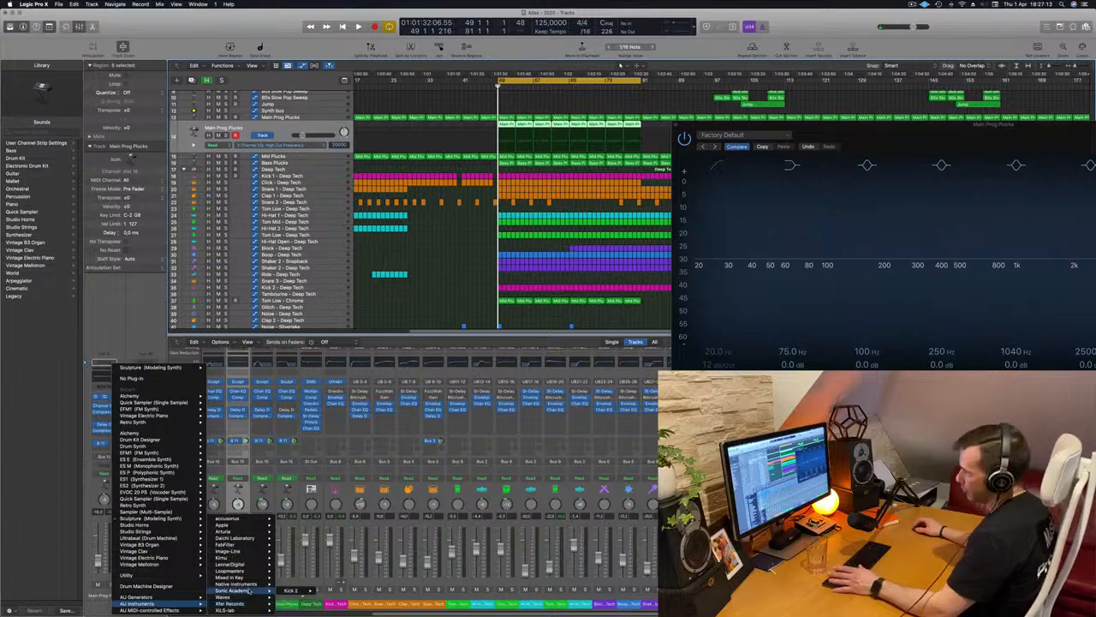
{"action": "mouse_move", "coordinate": [248, 572]}
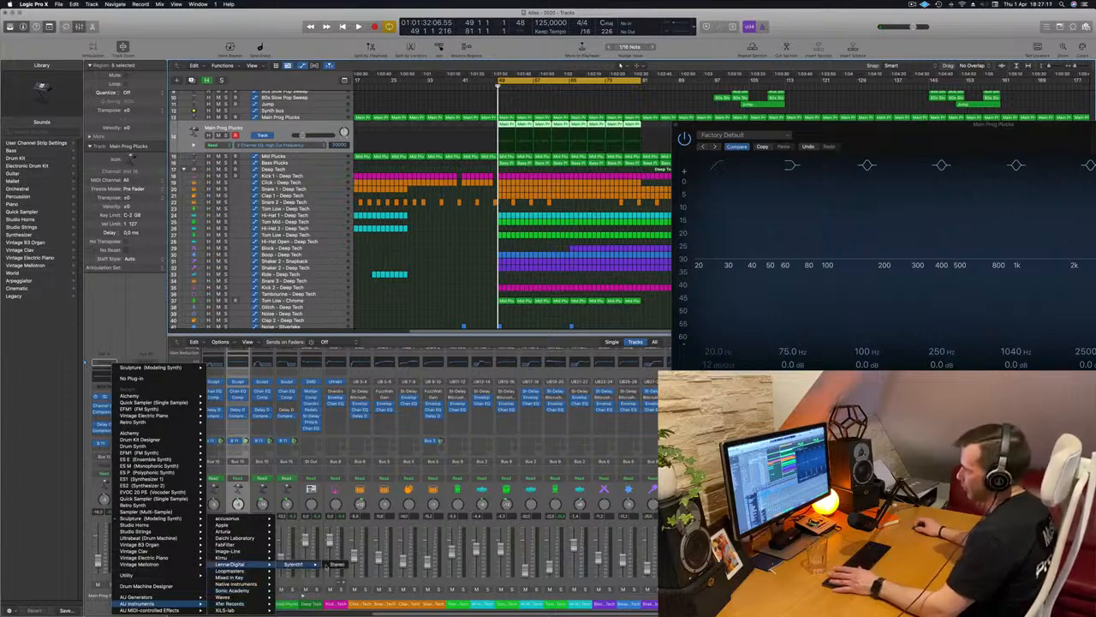
{"action": "left_click", "coordinate": [336, 564]}
{"action": "left_click_drag", "start_coordinate": [526, 104], "coordinate": [587, 114]}
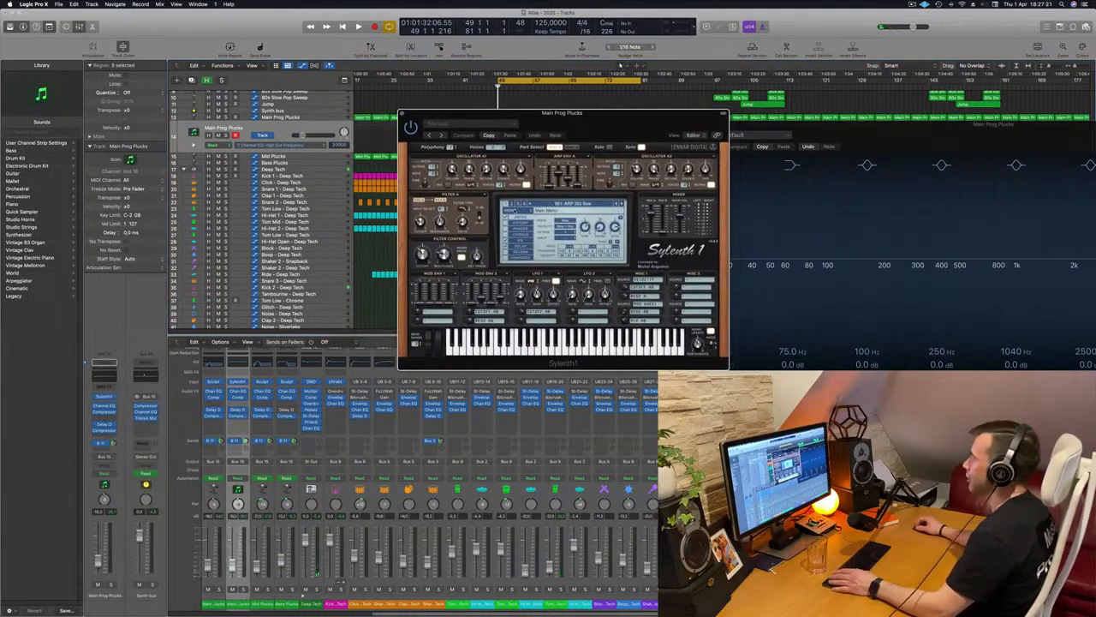
Load a different factory sound bank into Sylenth1 and decline downloading the new version
{"action": "left_click", "coordinate": [516, 210]}
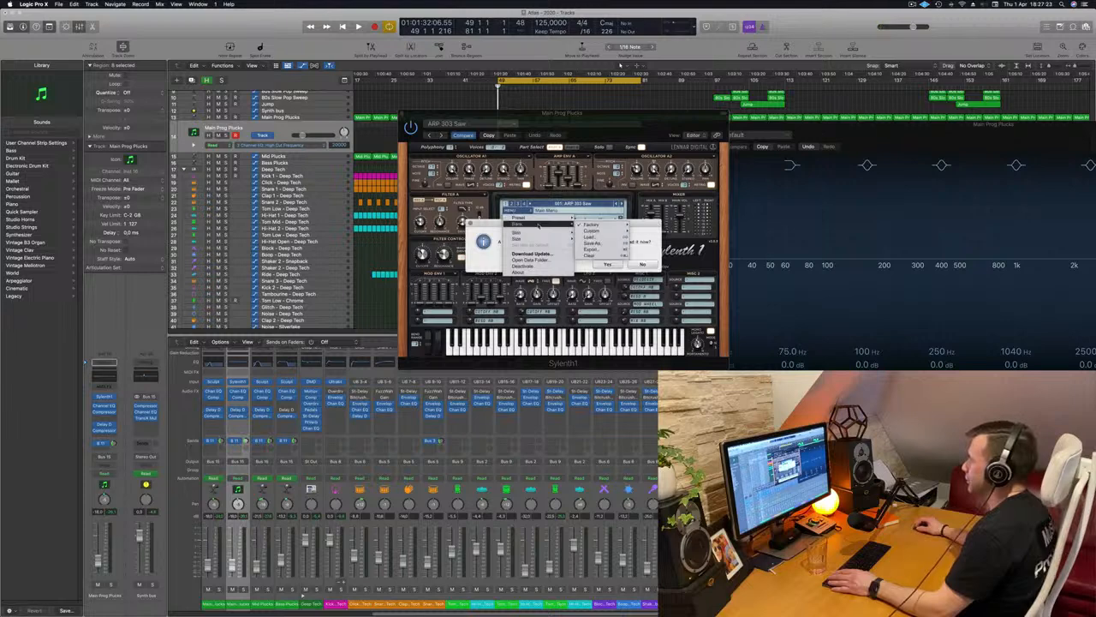
{"action": "mouse_move", "coordinate": [548, 225]}
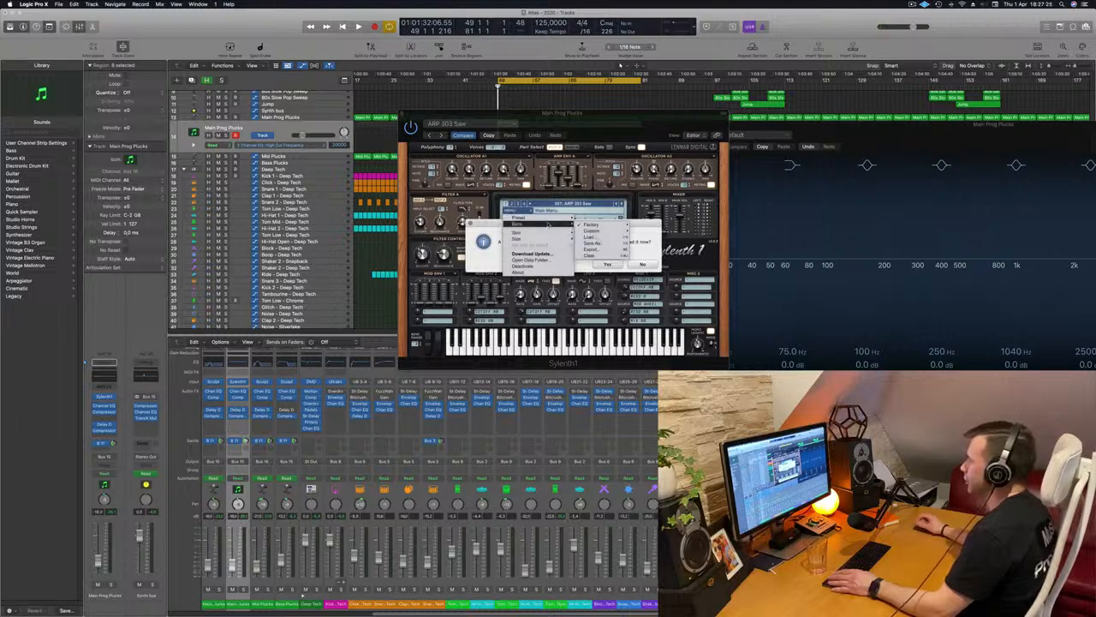
{"action": "mouse_move", "coordinate": [593, 225]}
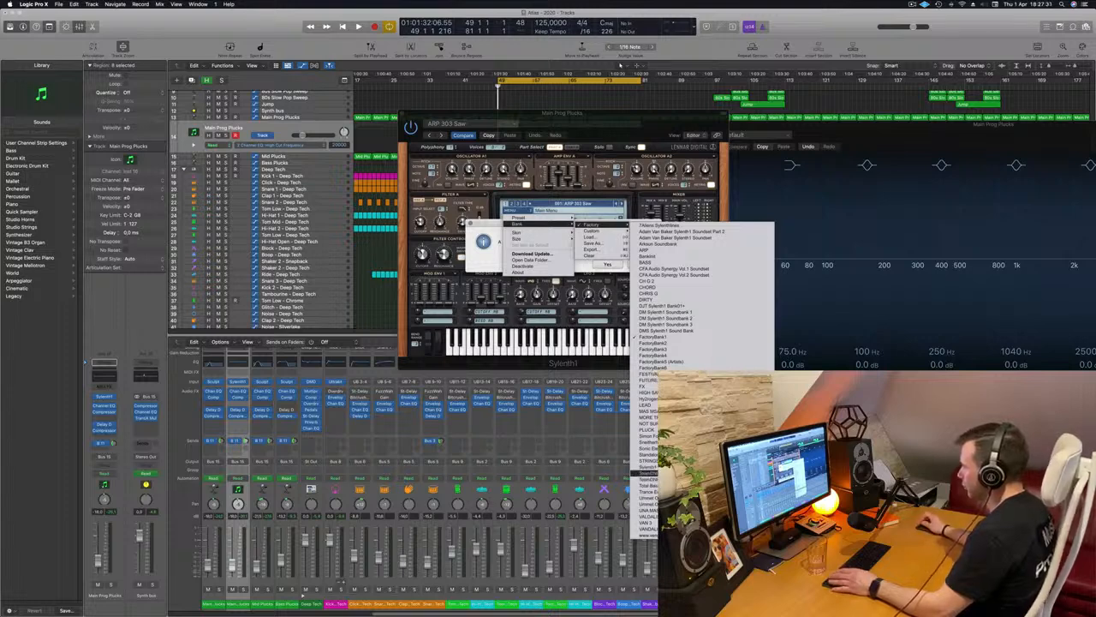
{"action": "left_click", "coordinate": [624, 225]}
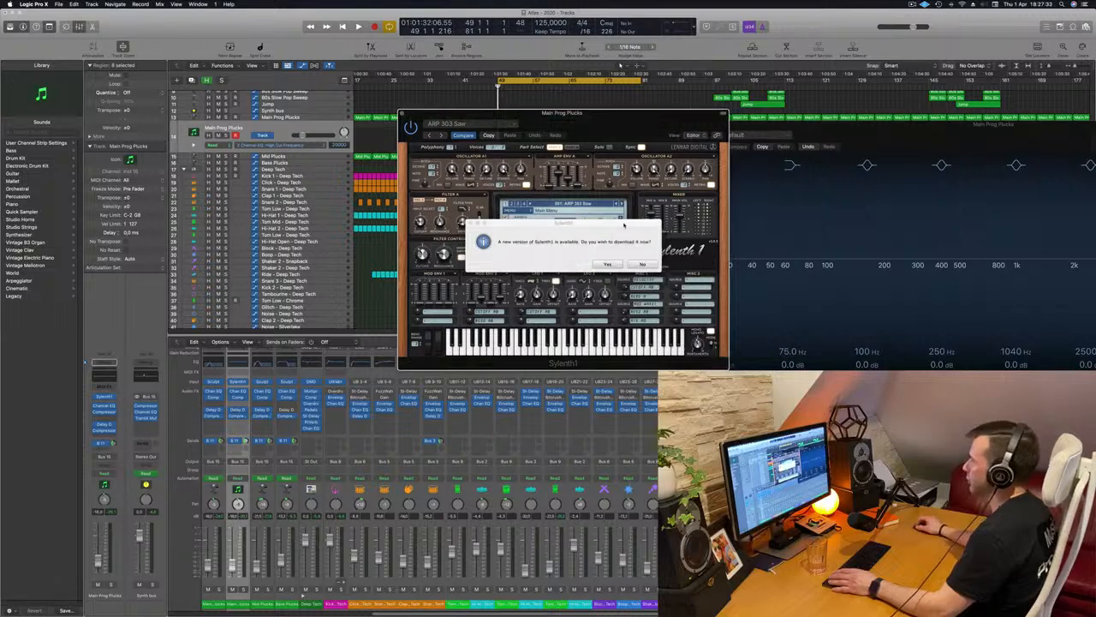
{"action": "left_click", "coordinate": [643, 264]}
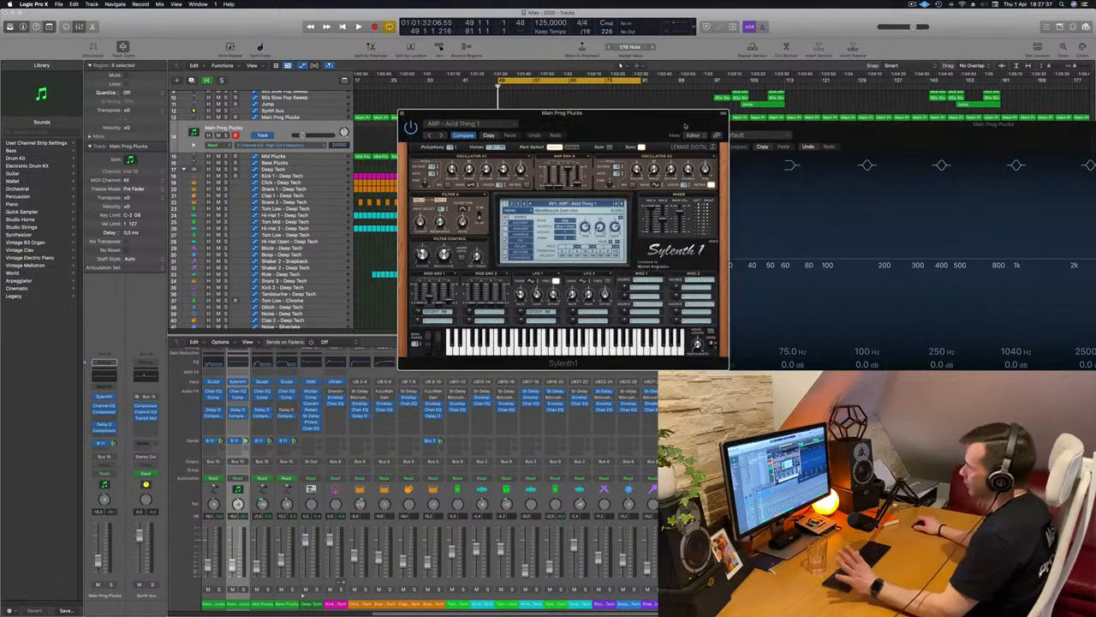
Browse the Sylenth1 preset lists of arps, leads and pads, and load the preset PLUCK - 4AM
{"action": "left_click_drag", "start_coordinate": [612, 128], "coordinate": [812, 164]}
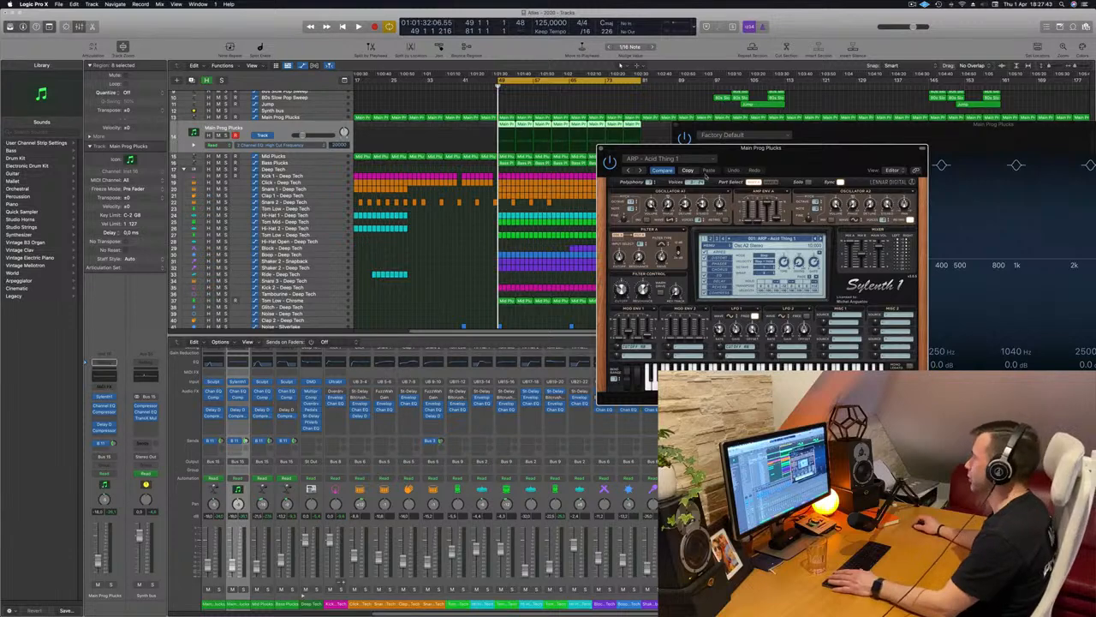
{"action": "left_click", "coordinate": [771, 238]}
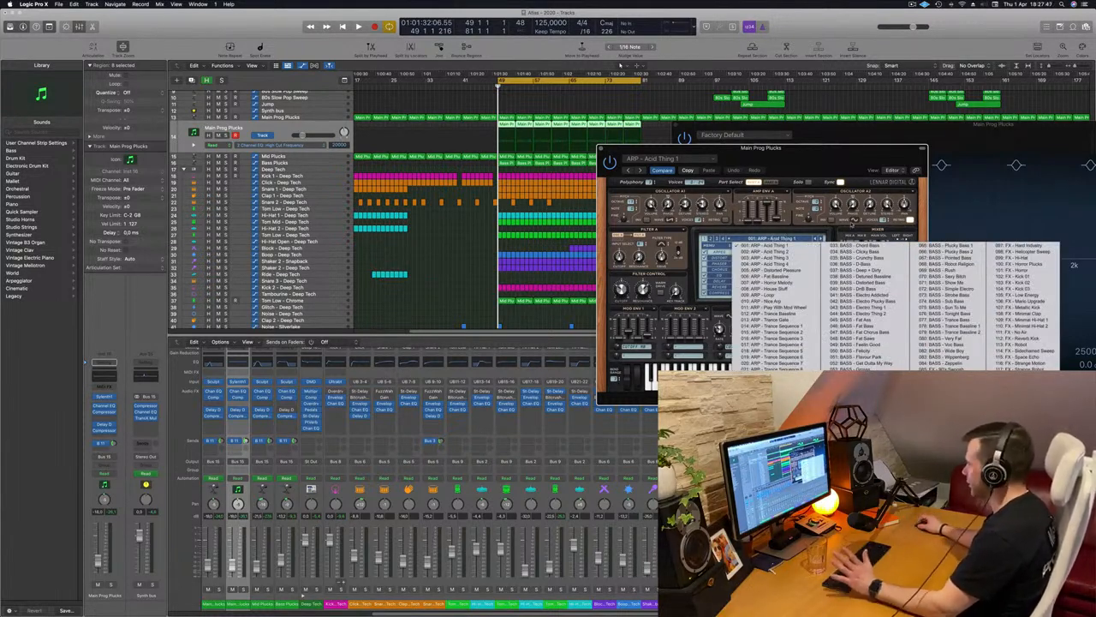
{"action": "left_click", "coordinate": [808, 230]}
{"action": "left_click", "coordinate": [790, 238]}
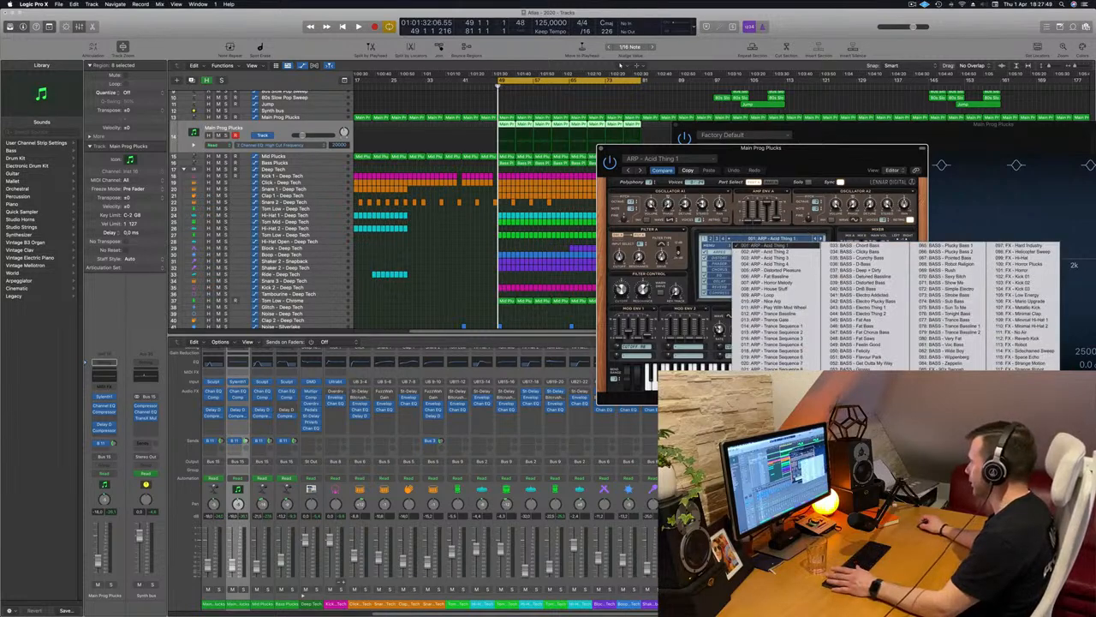
{"action": "left_click", "coordinate": [711, 239]}
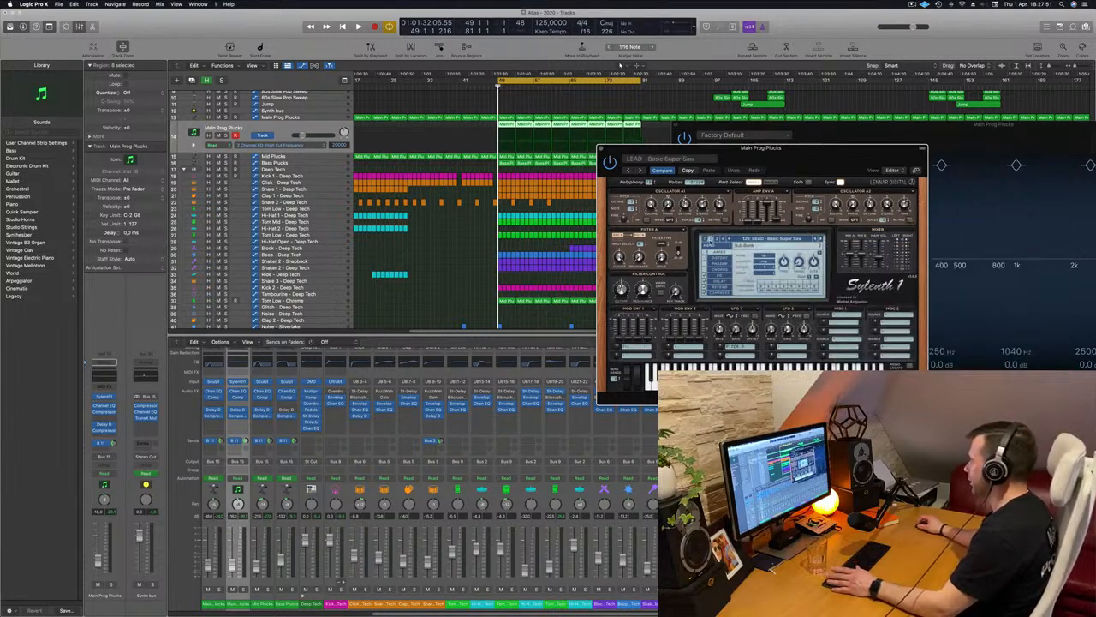
{"action": "left_click", "coordinate": [759, 239]}
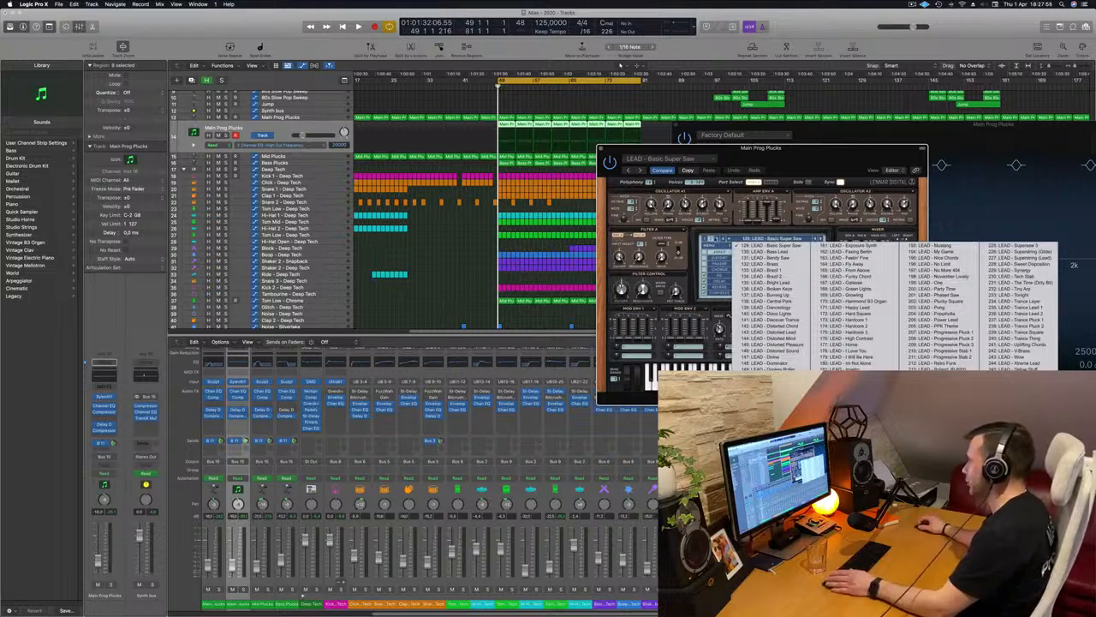
{"action": "left_click", "coordinate": [717, 239]}
{"action": "left_click", "coordinate": [737, 240]}
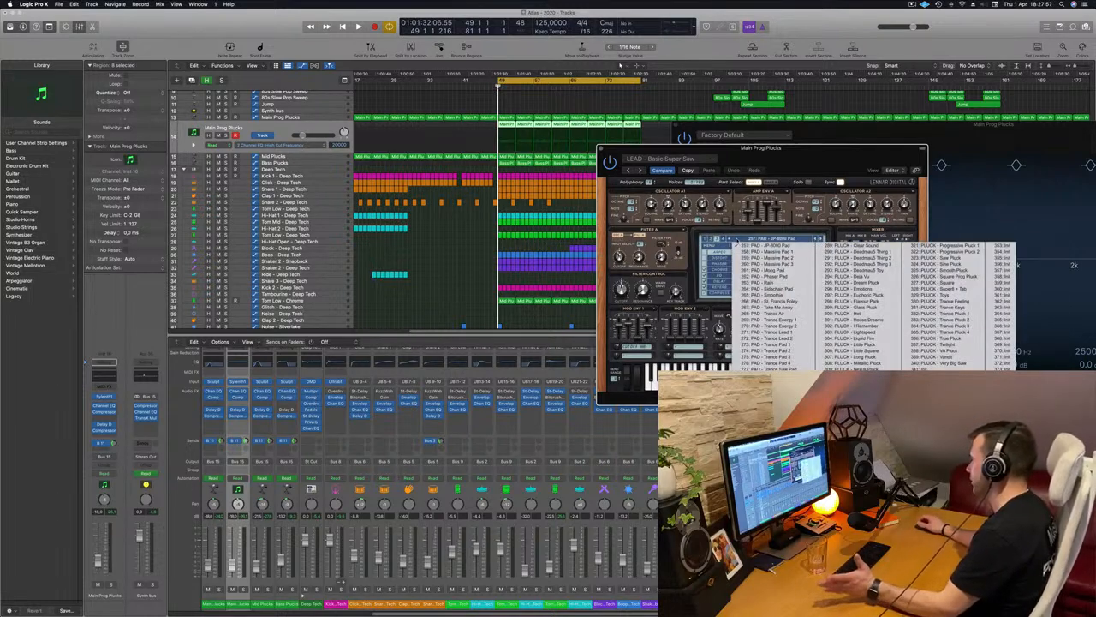
{"action": "left_click", "coordinate": [766, 382]}
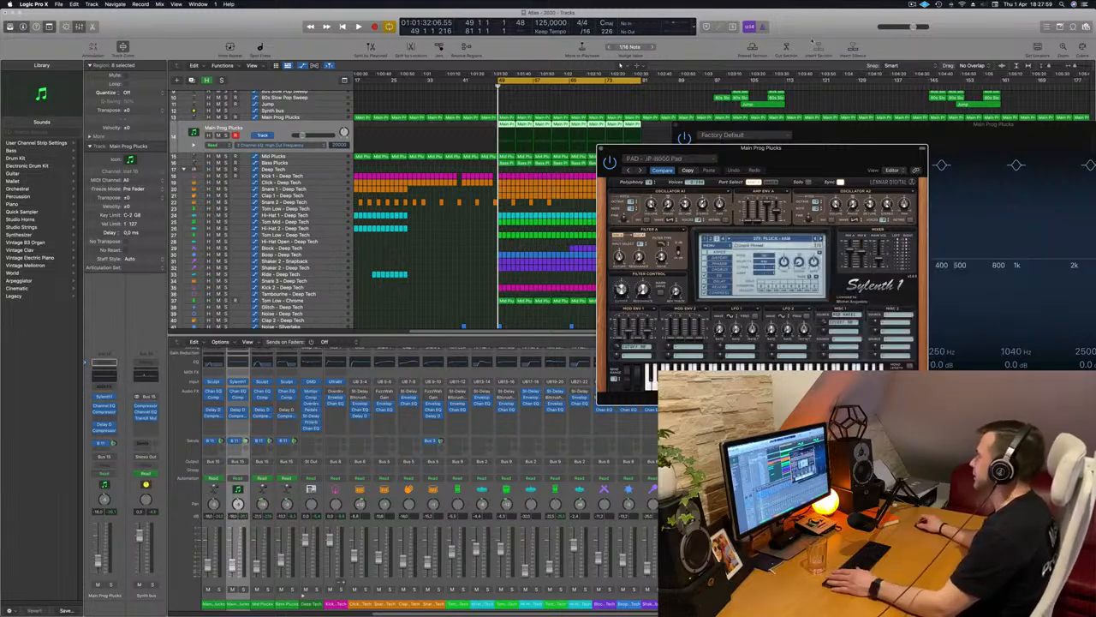
Mute the Mid Plucks track, reselect the duplicated Main Prog Plucks track and play the cycled section
{"action": "left_click_drag", "start_coordinate": [807, 146], "coordinate": [835, 41]}
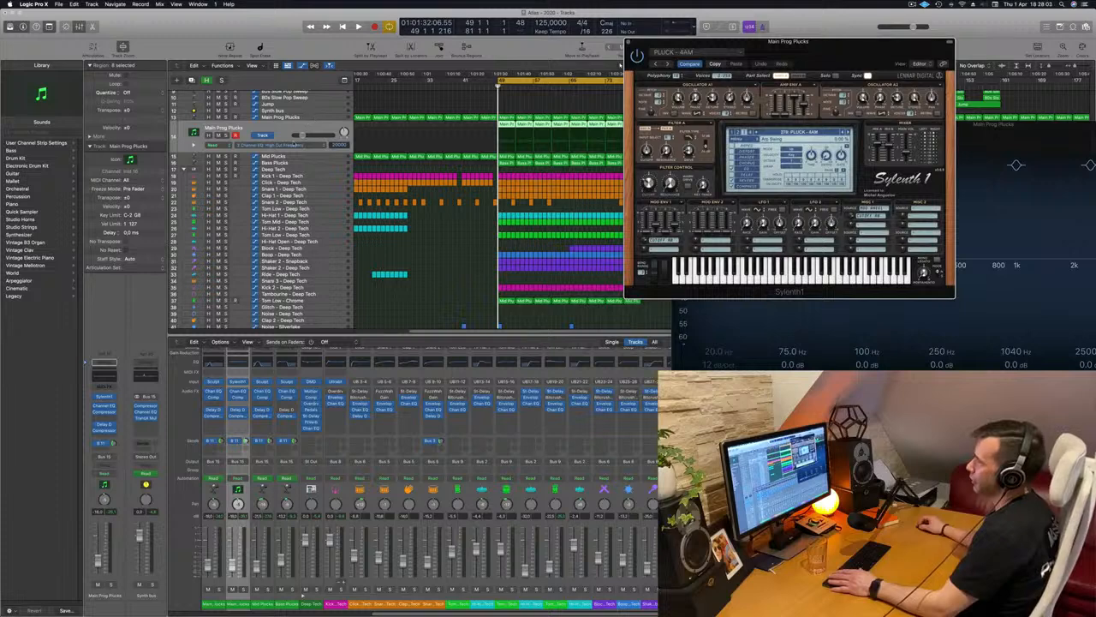
{"action": "left_click", "coordinate": [298, 157]}
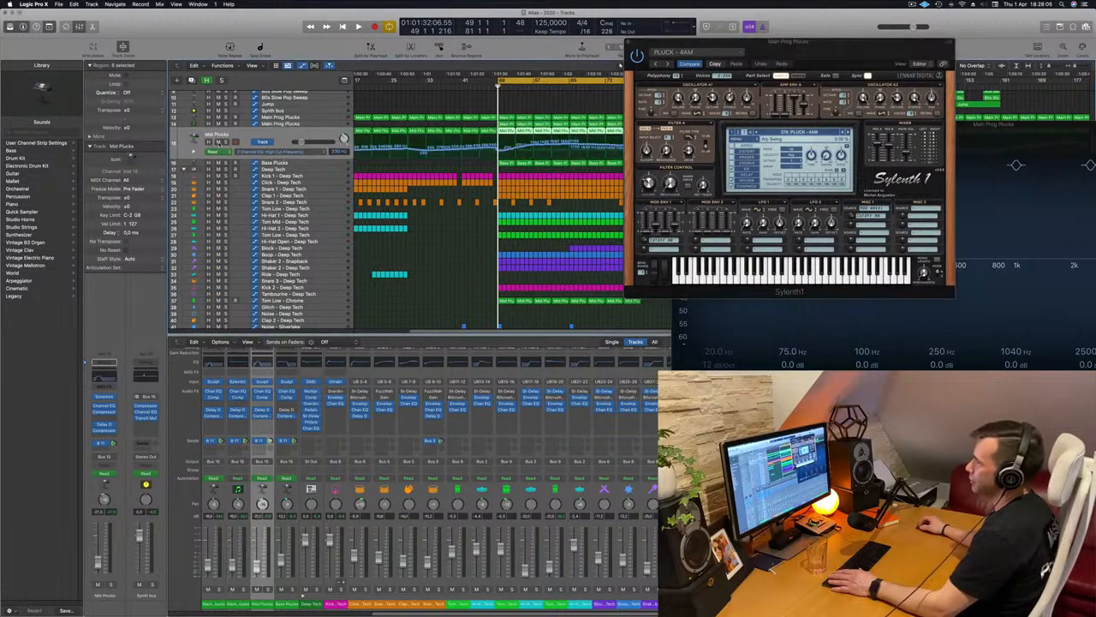
{"action": "key", "text": "m"}
{"action": "left_click", "coordinate": [315, 125]}
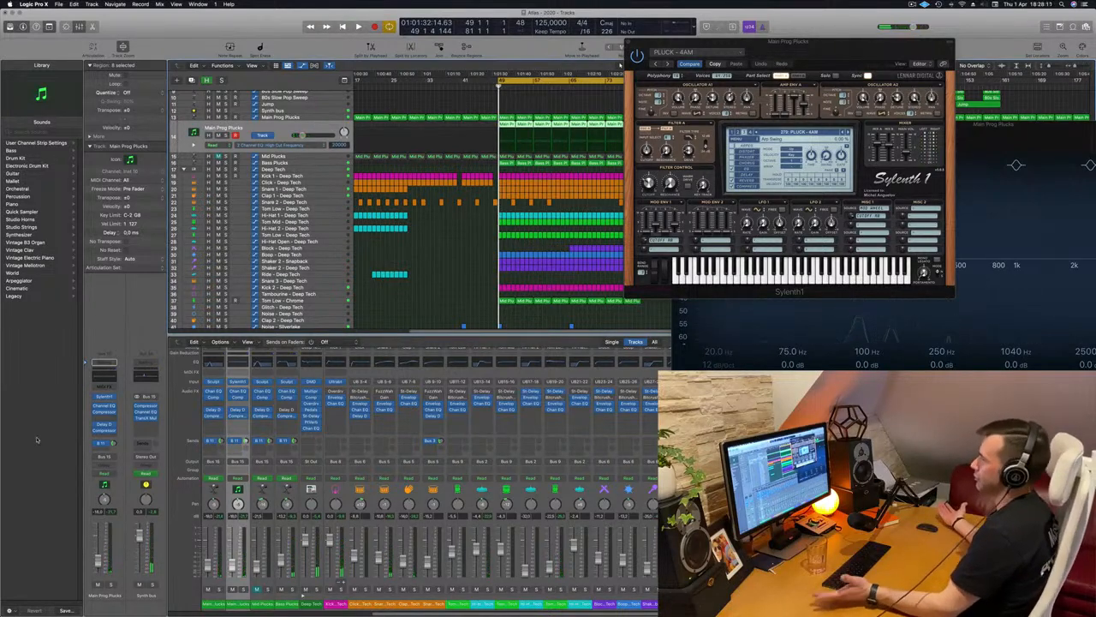
{"action": "key", "text": "space"}
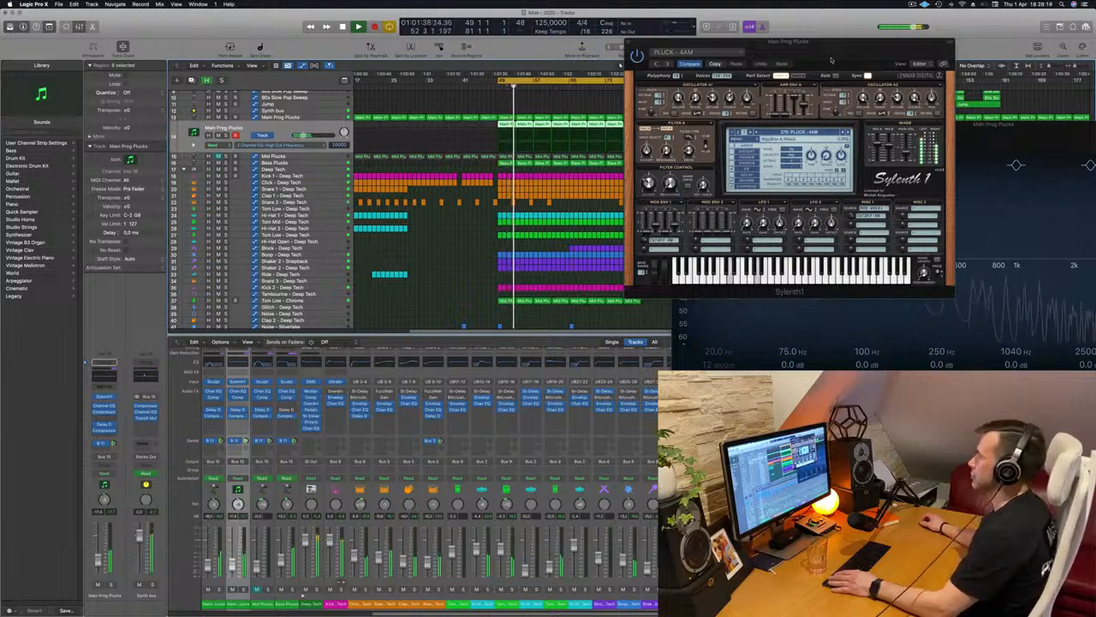
Audition Sylenth1 pluck presets up to Basic Progressive 2, and adjust the output mix of the track's Delay Designer
{"action": "left_click_drag", "start_coordinate": [831, 60], "coordinate": [588, 304]}
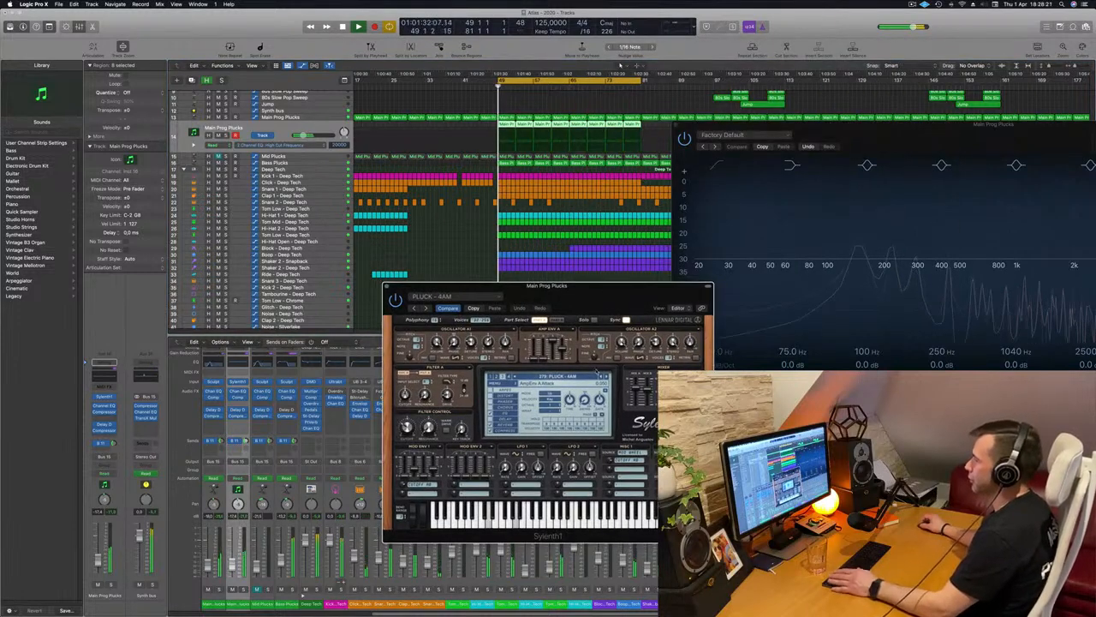
{"action": "left_click", "coordinate": [606, 376]}
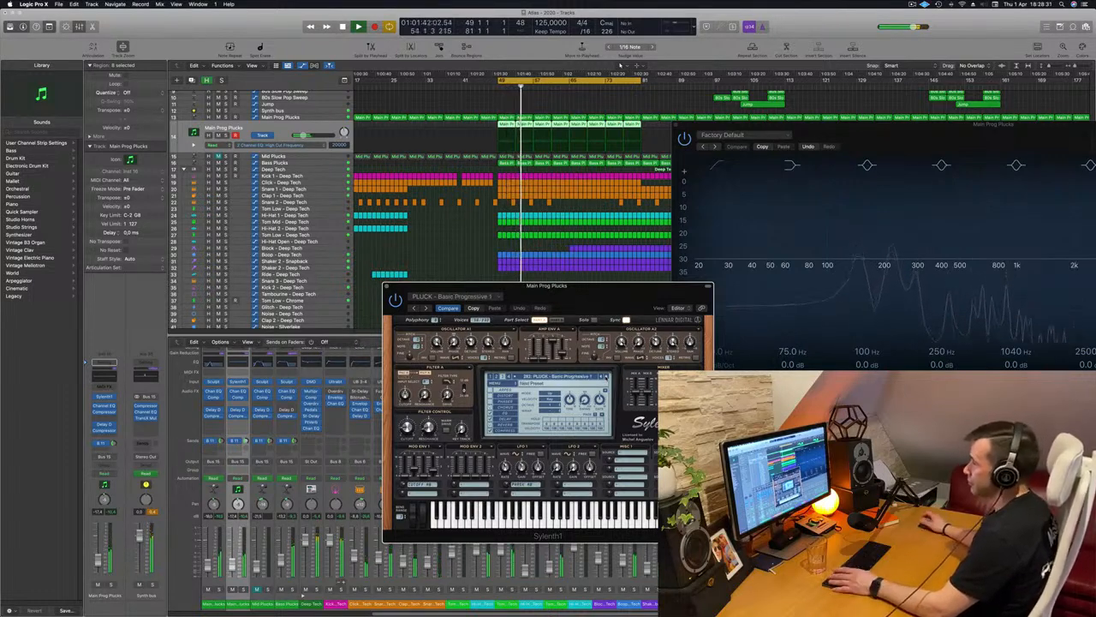
{"action": "left_click", "coordinate": [104, 426]}
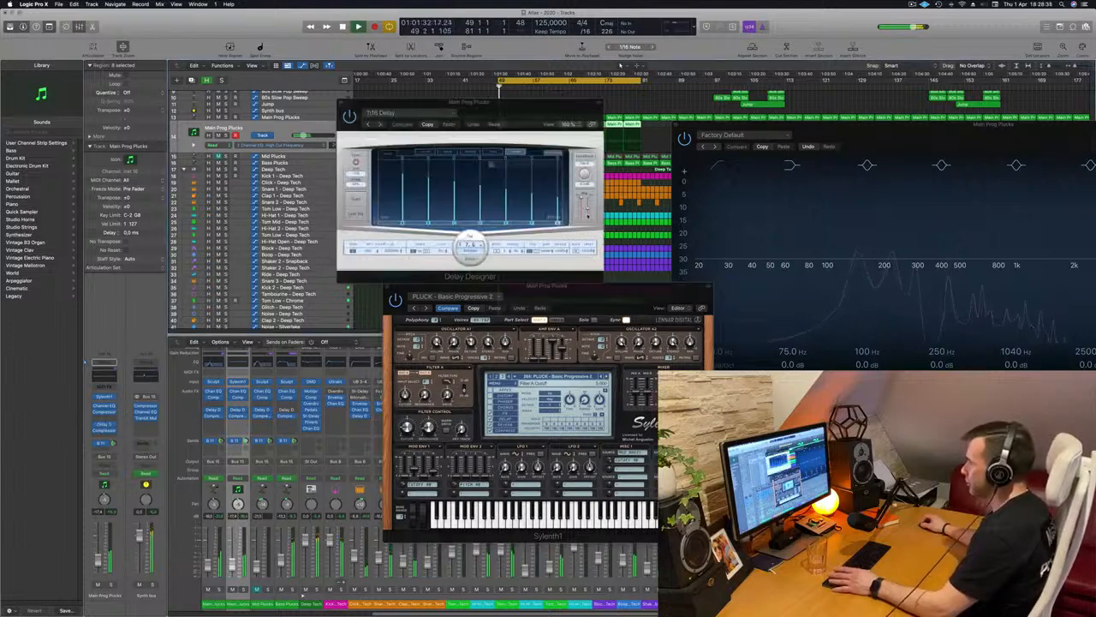
{"action": "left_click_drag", "start_coordinate": [588, 214], "coordinate": [587, 218]}
{"action": "left_click_drag", "start_coordinate": [527, 116], "coordinate": [1095, 124]}
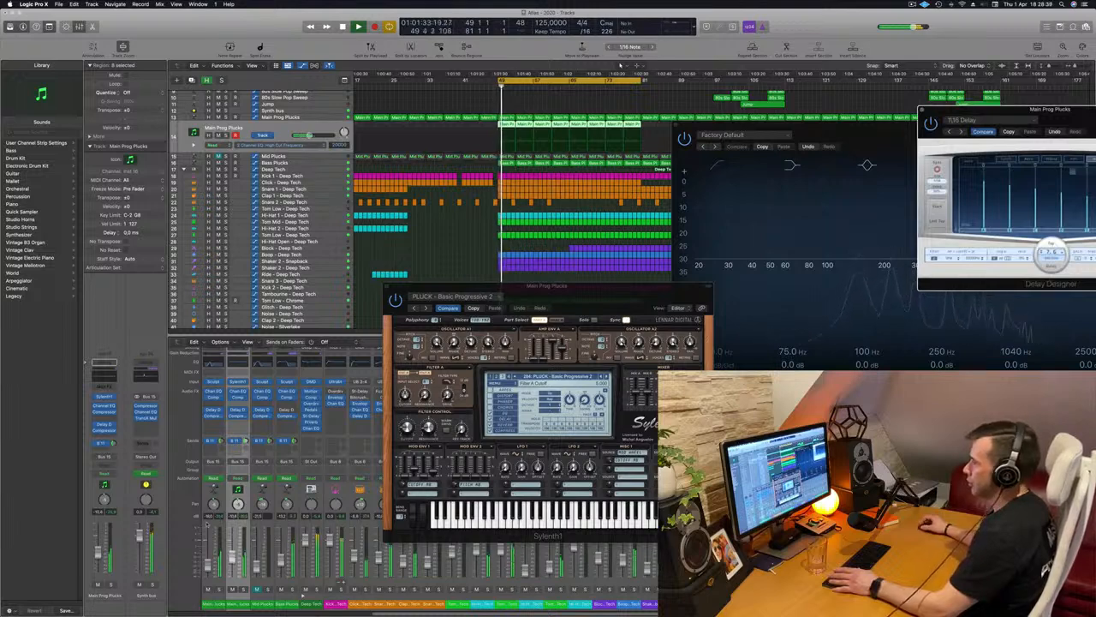
Audition the pluck presets from Big Bells to Deadmau5 Thing 1, and raise the duplicated track's volume fader
{"action": "left_click", "coordinate": [606, 377]}
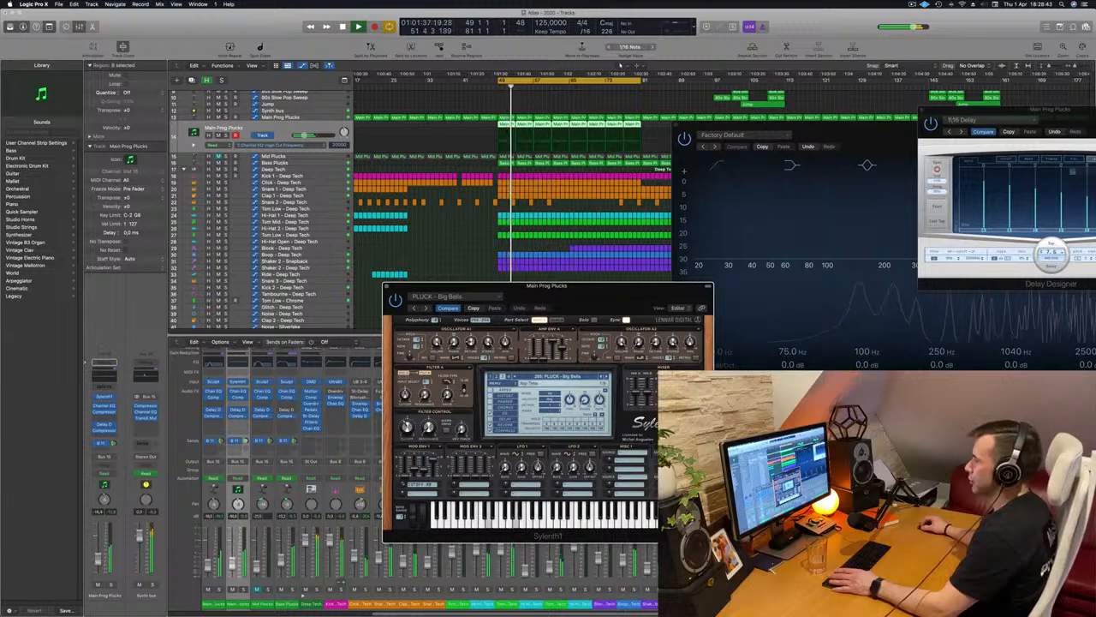
{"action": "left_click", "coordinate": [606, 377]}
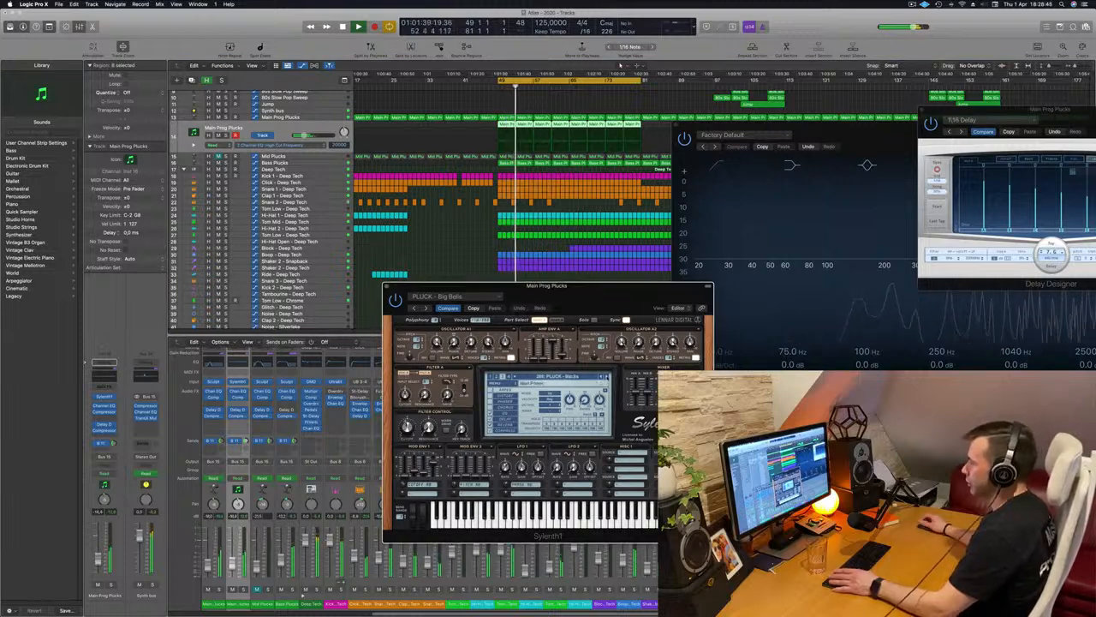
{"action": "left_click", "coordinate": [606, 378]}
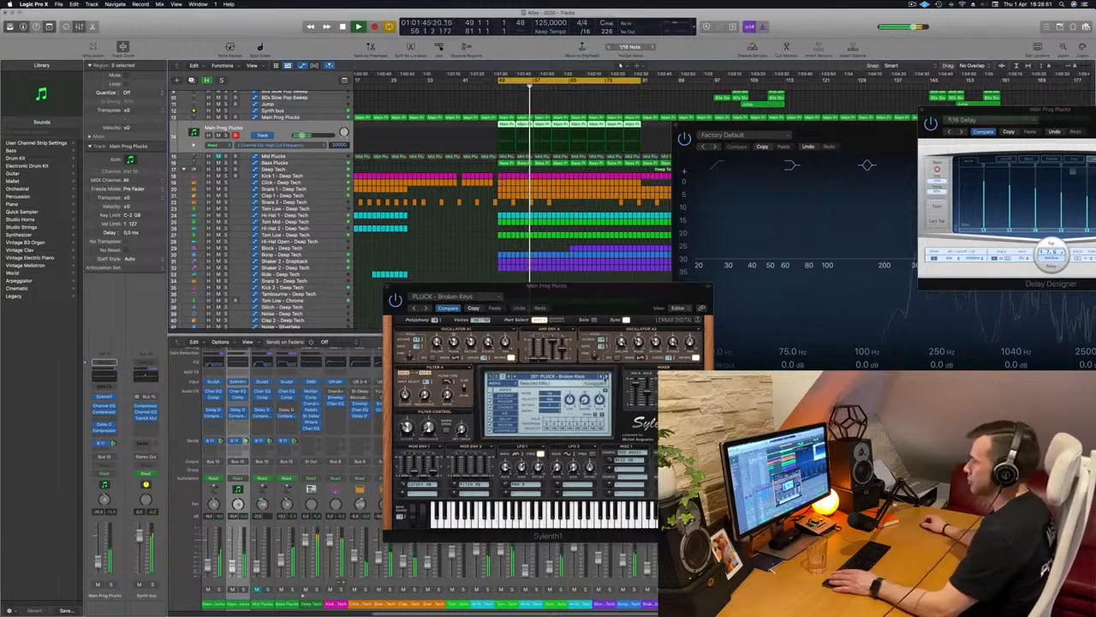
{"action": "left_click", "coordinate": [604, 378]}
{"action": "left_click", "coordinate": [604, 378]}
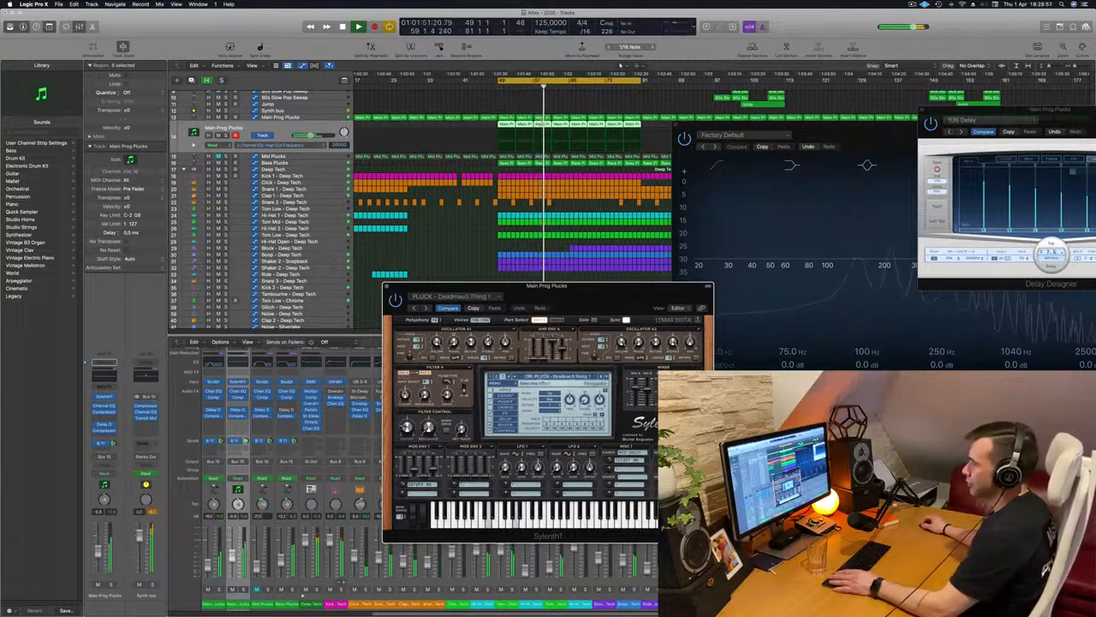
{"action": "left_click_drag", "start_coordinate": [98, 564], "coordinate": [98, 557]}
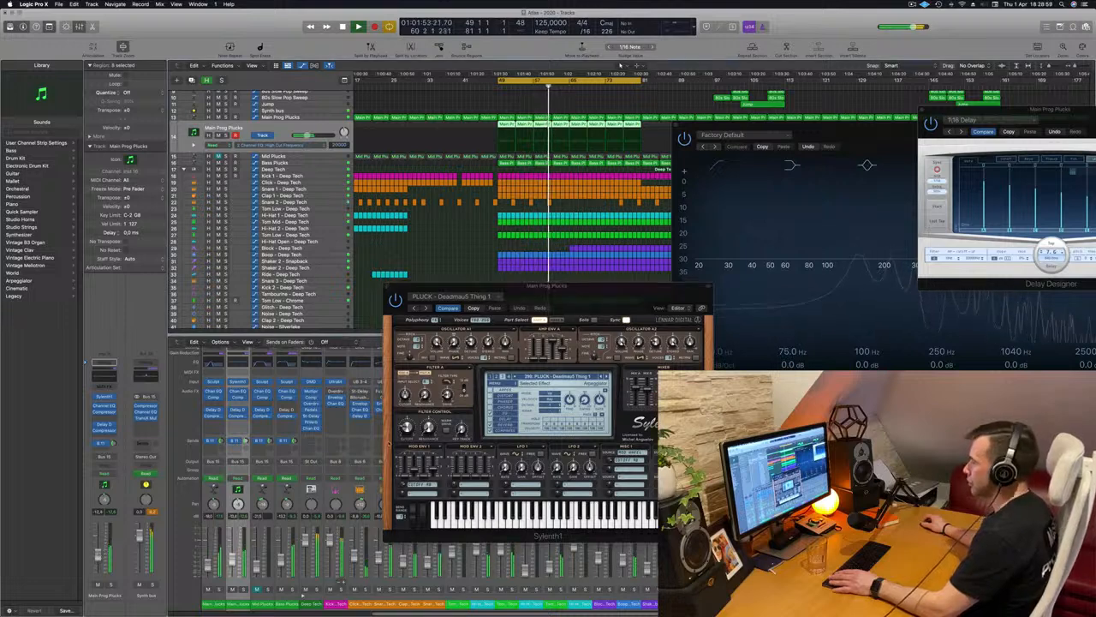
Audition the pluck presets from Deja Vu to House Dreams, and return Sylenth1 to PLUCK - 4AM
{"action": "left_click", "coordinate": [606, 377]}
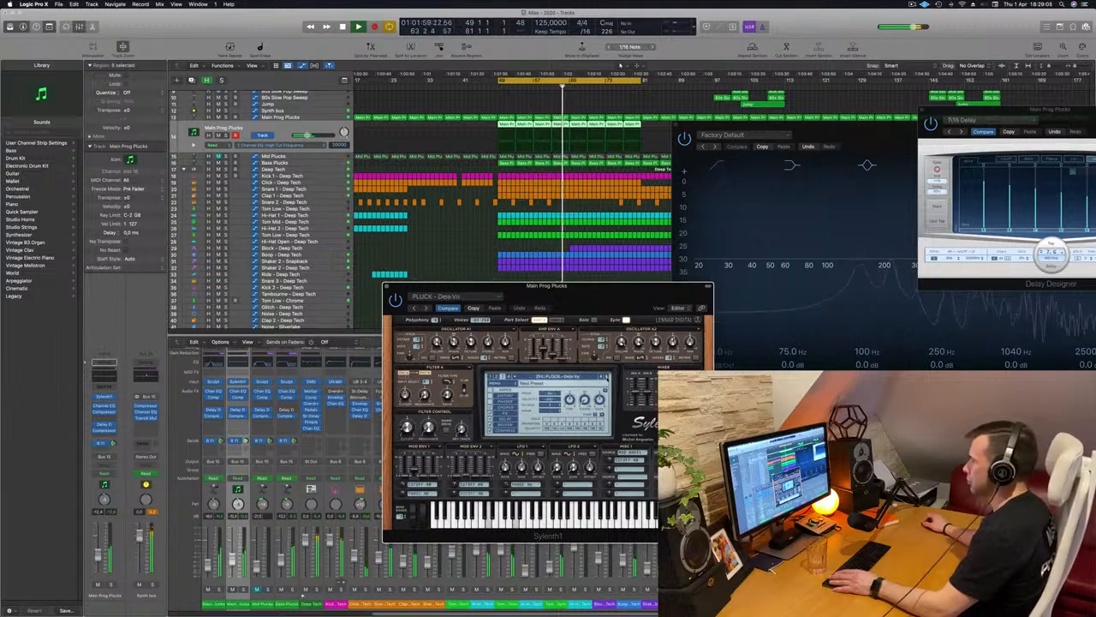
{"action": "left_click", "coordinate": [607, 377]}
{"action": "left_click", "coordinate": [607, 377]}
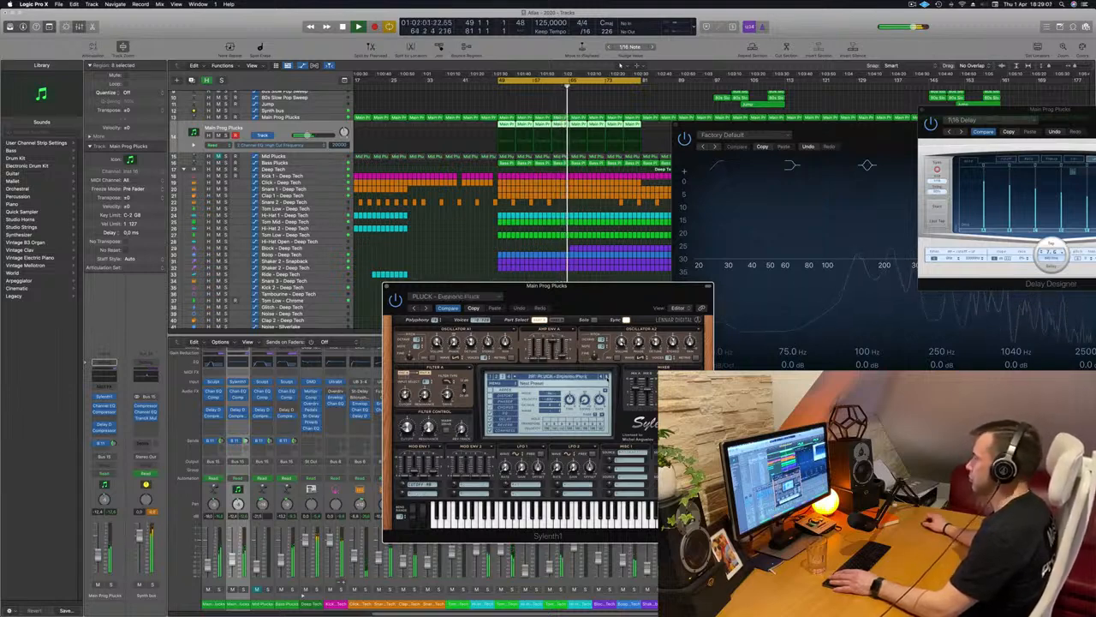
{"action": "left_click", "coordinate": [607, 376]}
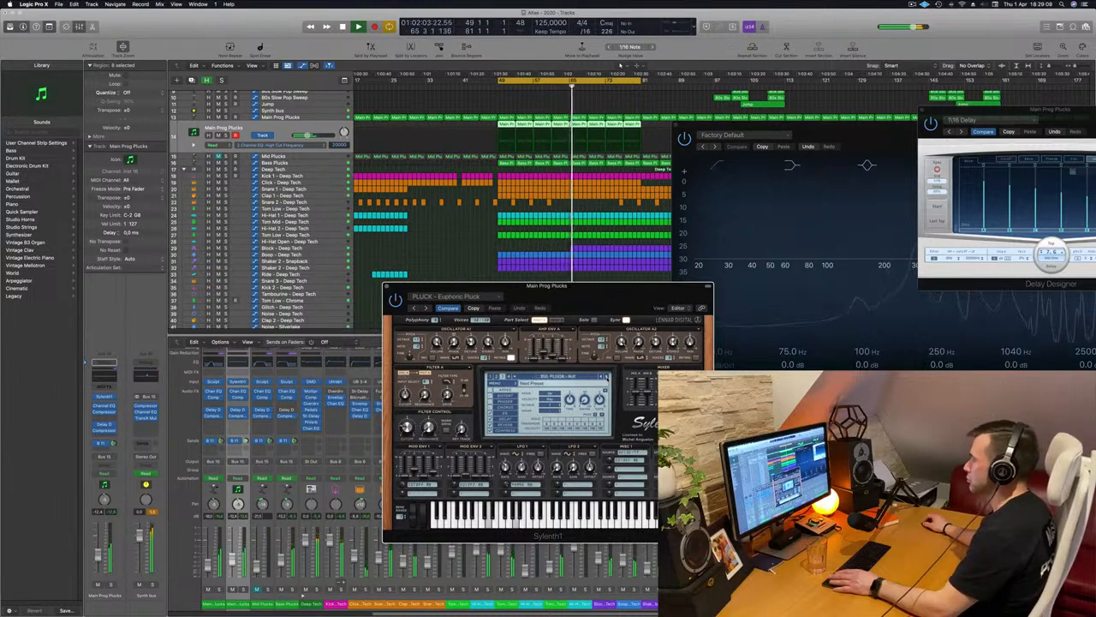
{"action": "left_click", "coordinate": [608, 377]}
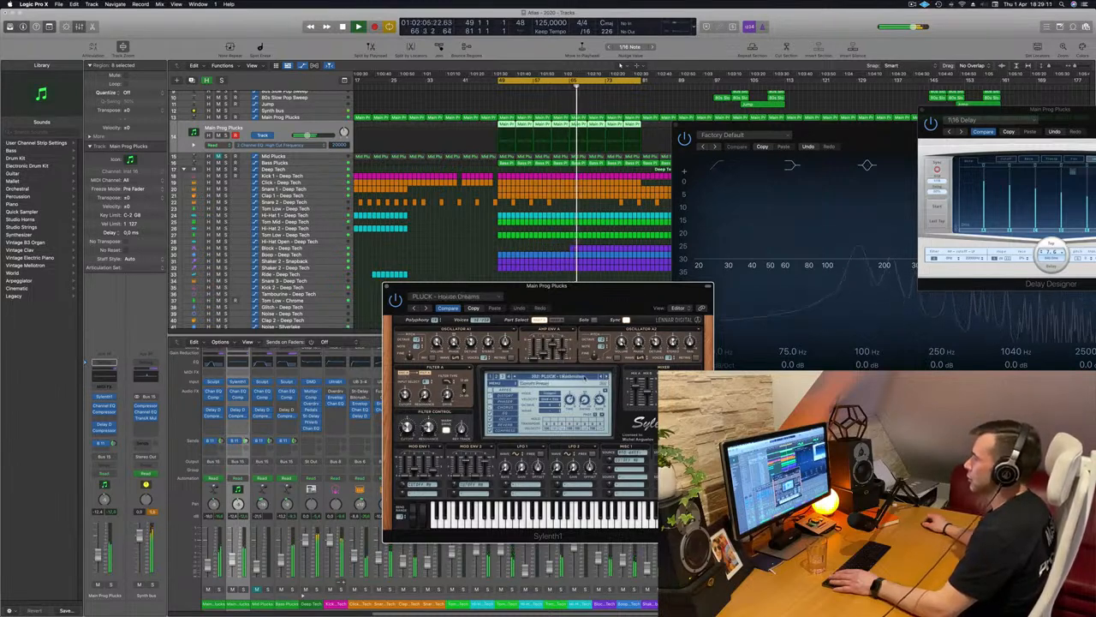
{"action": "left_click", "coordinate": [561, 376]}
{"action": "left_click", "coordinate": [562, 520]}
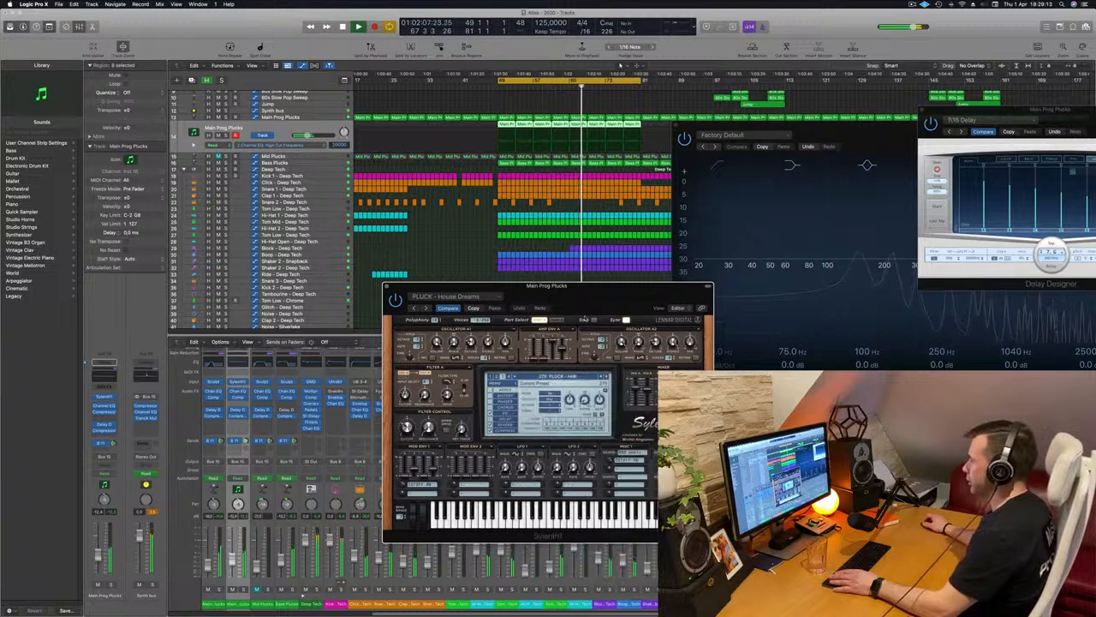
Examine the Synth bus track and its Channel EQ automation while the section plays
{"action": "left_click_drag", "start_coordinate": [548, 285], "coordinate": [596, 215]}
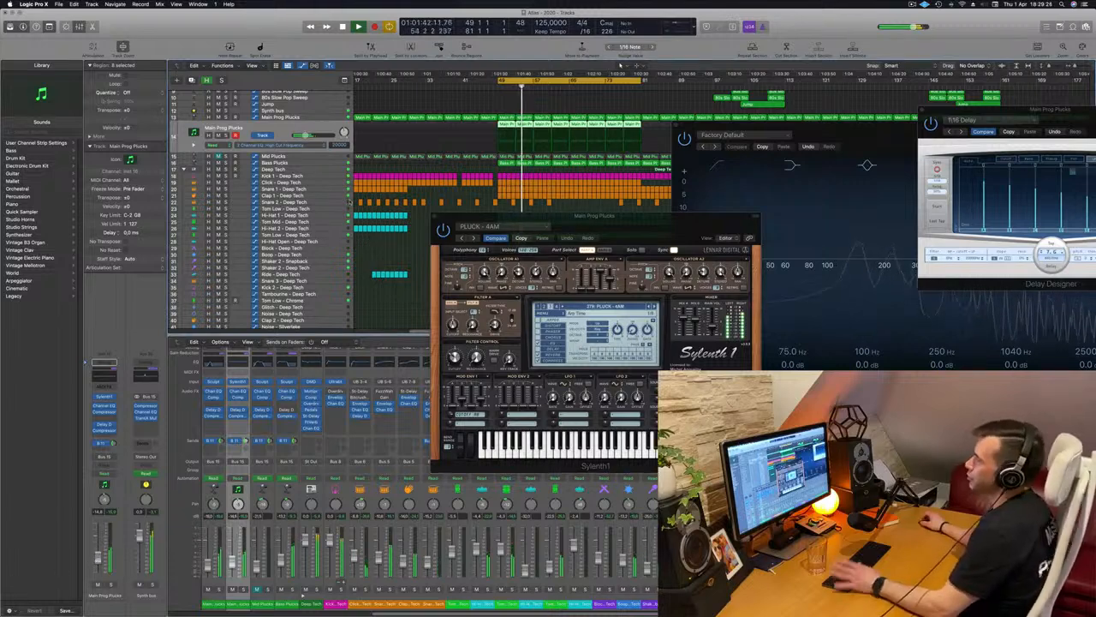
{"action": "key", "text": "Up"}
{"action": "key", "text": "Up"}
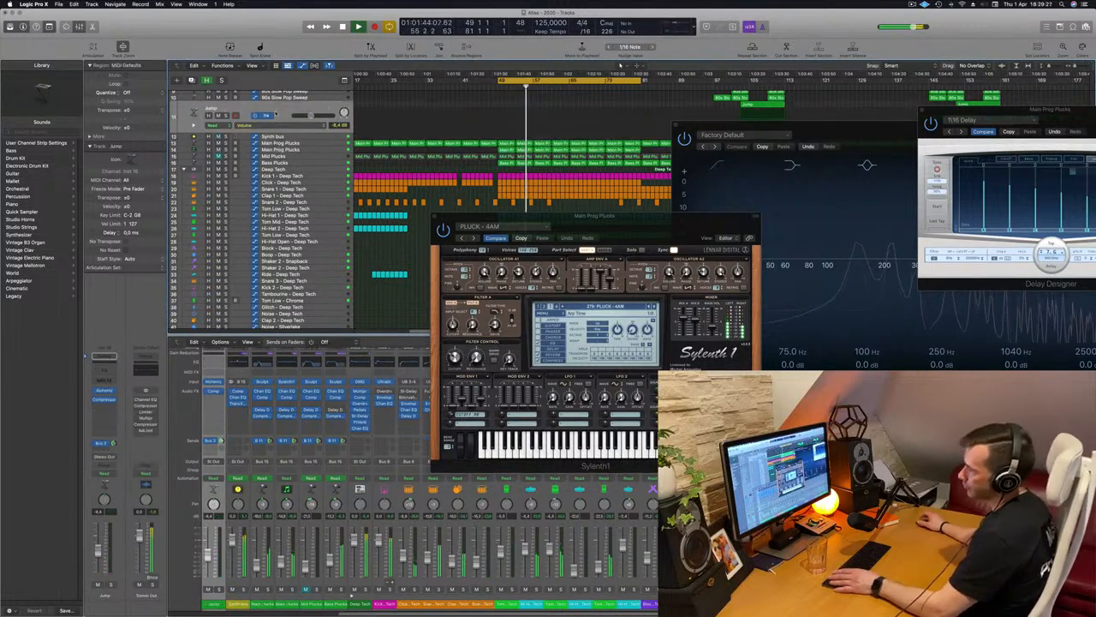
{"action": "scroll", "coordinate": [257, 206], "scroll_direction": "up", "scroll_amount": 2}
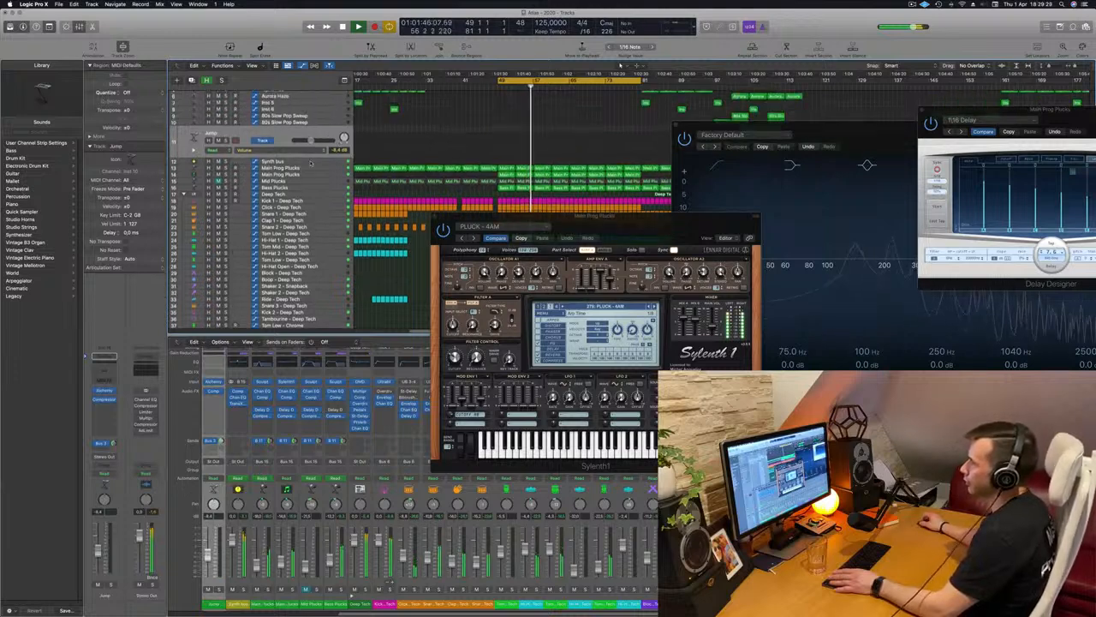
{"action": "key", "text": "Down"}
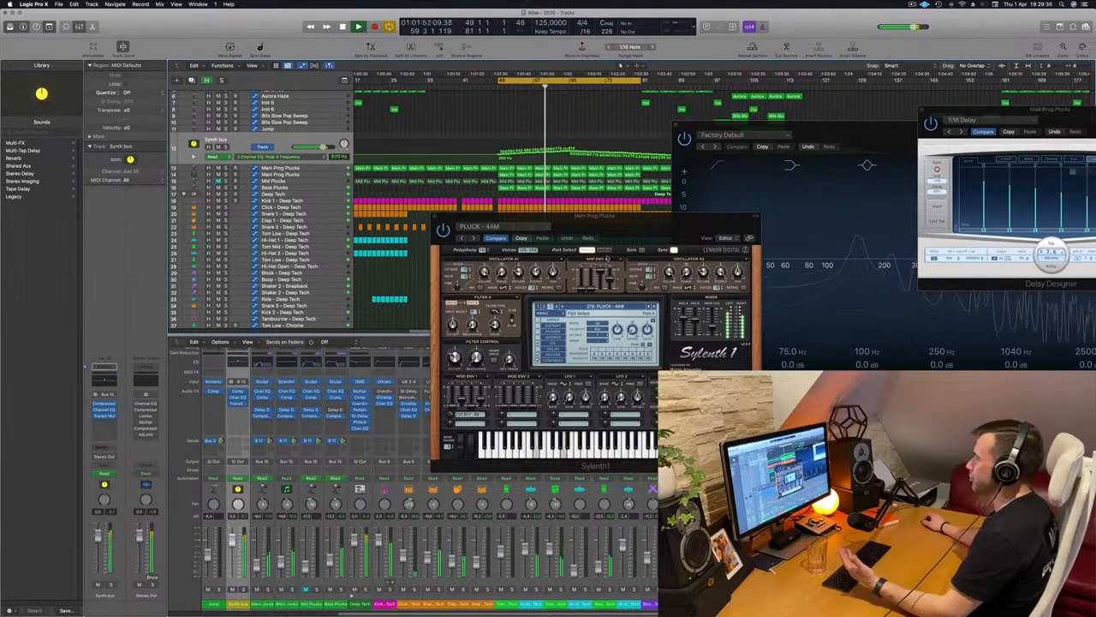
{"action": "left_click_drag", "start_coordinate": [642, 227], "coordinate": [600, 268]}
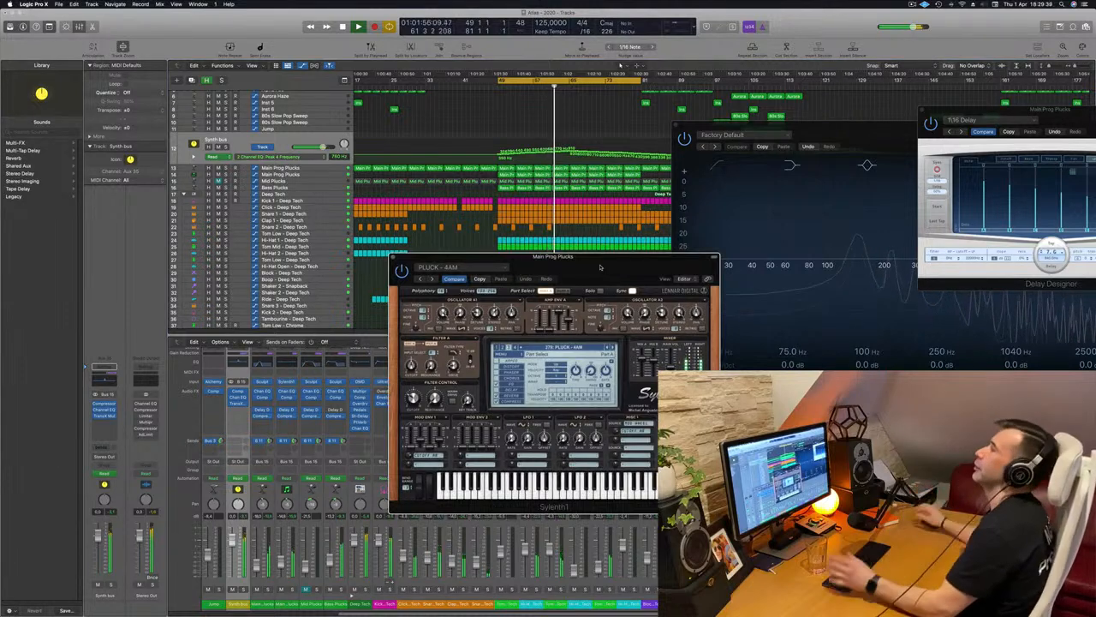
{"action": "left_click_drag", "start_coordinate": [600, 268], "coordinate": [534, 250]}
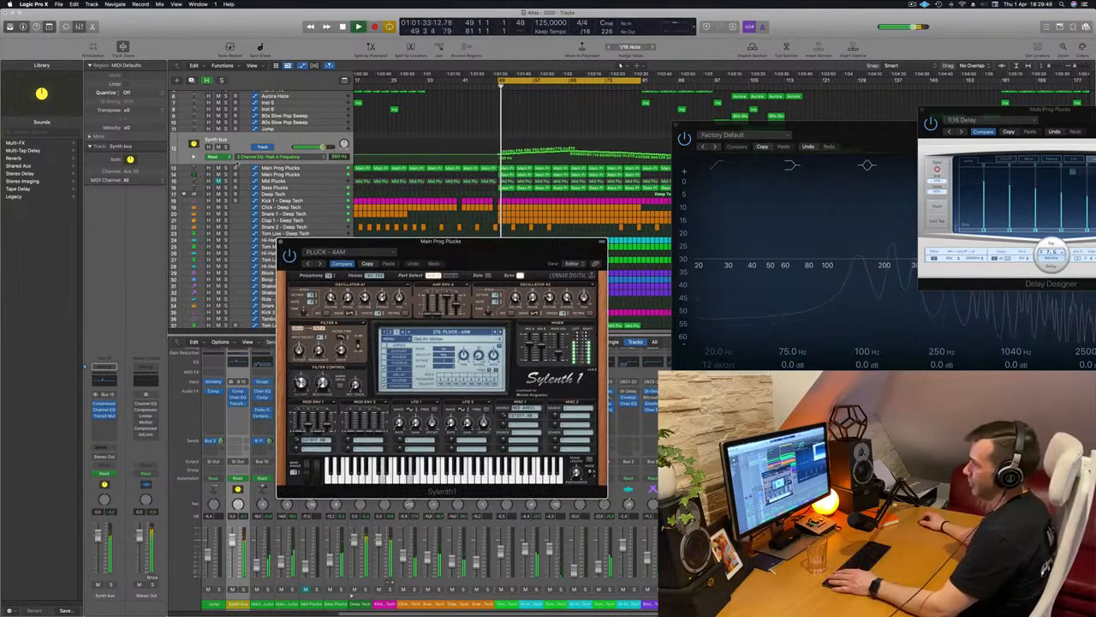
Adjust Sylenth1's filter control cutoff on the duplicated Main Prog Plucks track during playback, and close the instrument window
{"action": "left_click", "coordinate": [309, 176]}
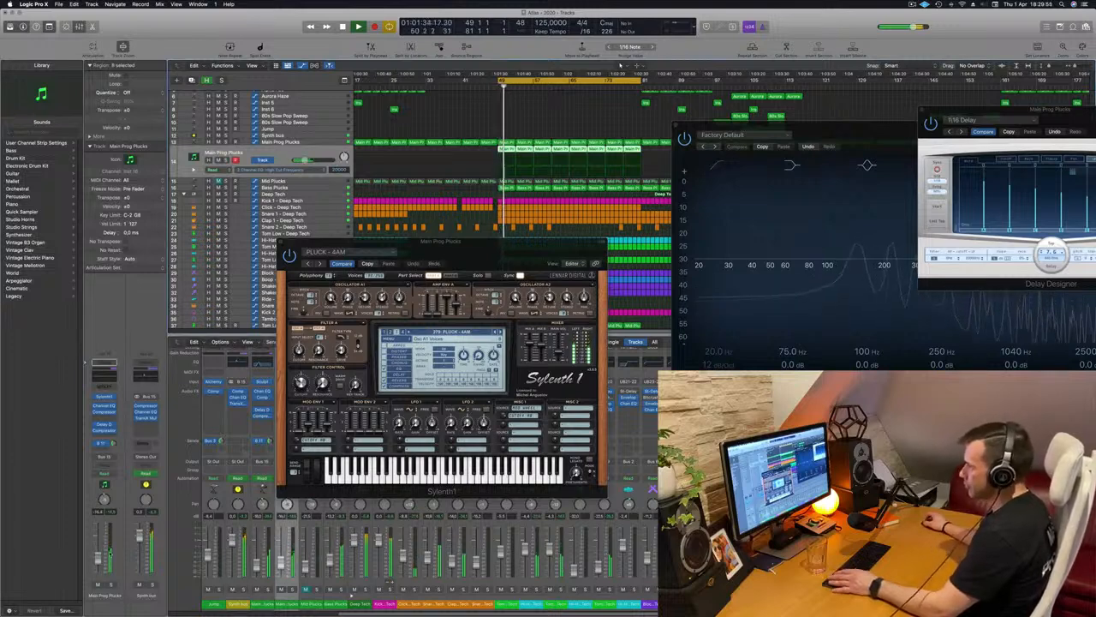
{"action": "key", "text": "space"}
{"action": "key", "text": "space"}
{"action": "left_click", "coordinate": [302, 383]}
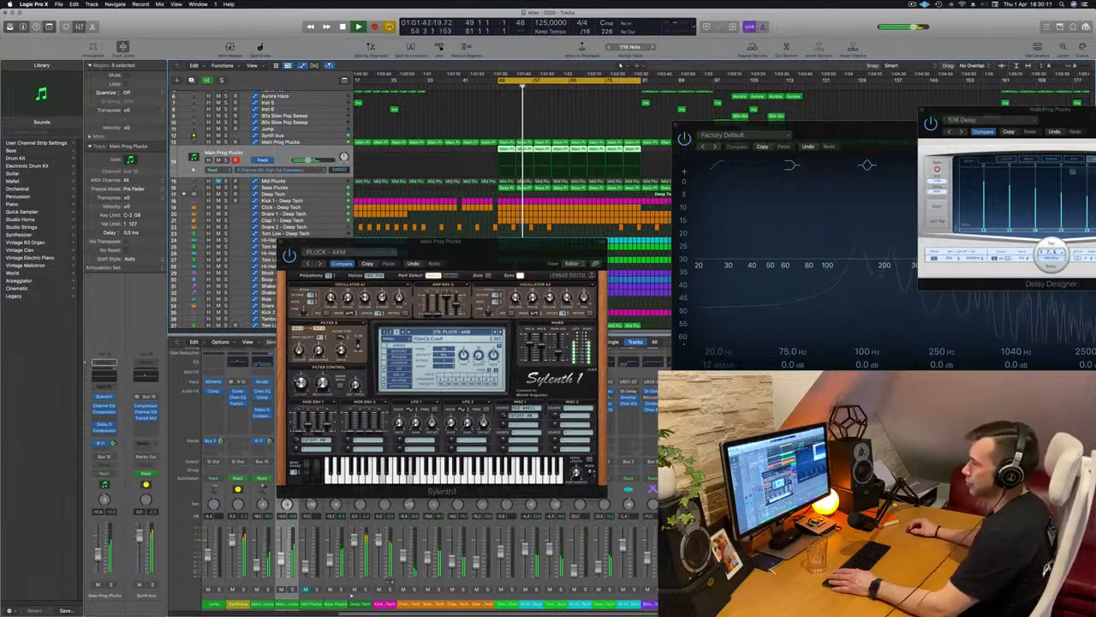
{"action": "left_click_drag", "start_coordinate": [507, 243], "coordinate": [430, 248]}
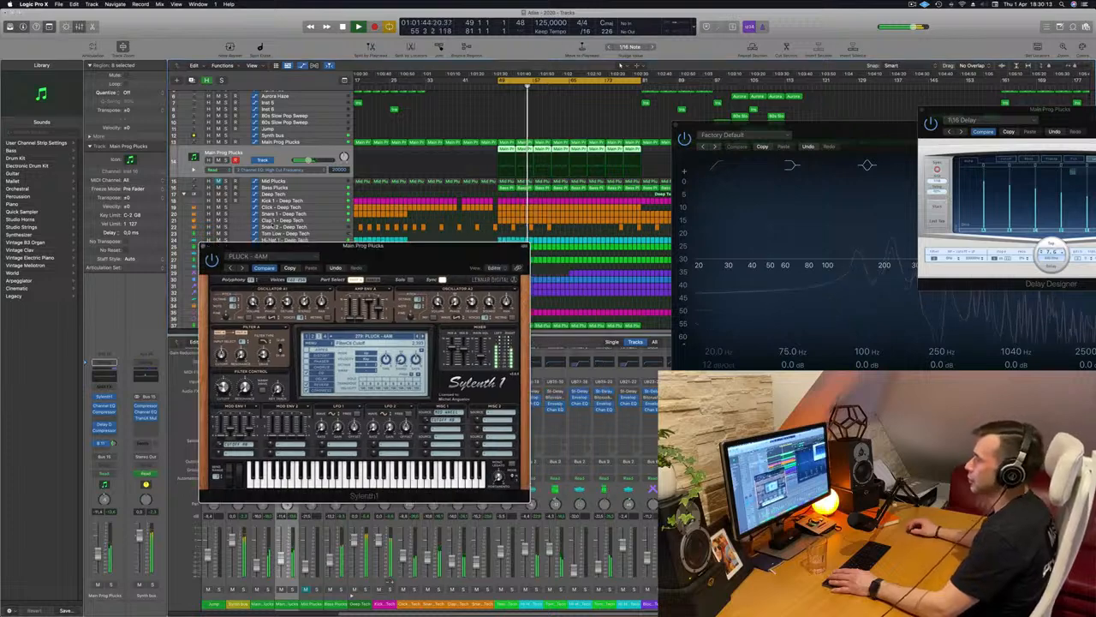
{"action": "left_click", "coordinate": [203, 246]}
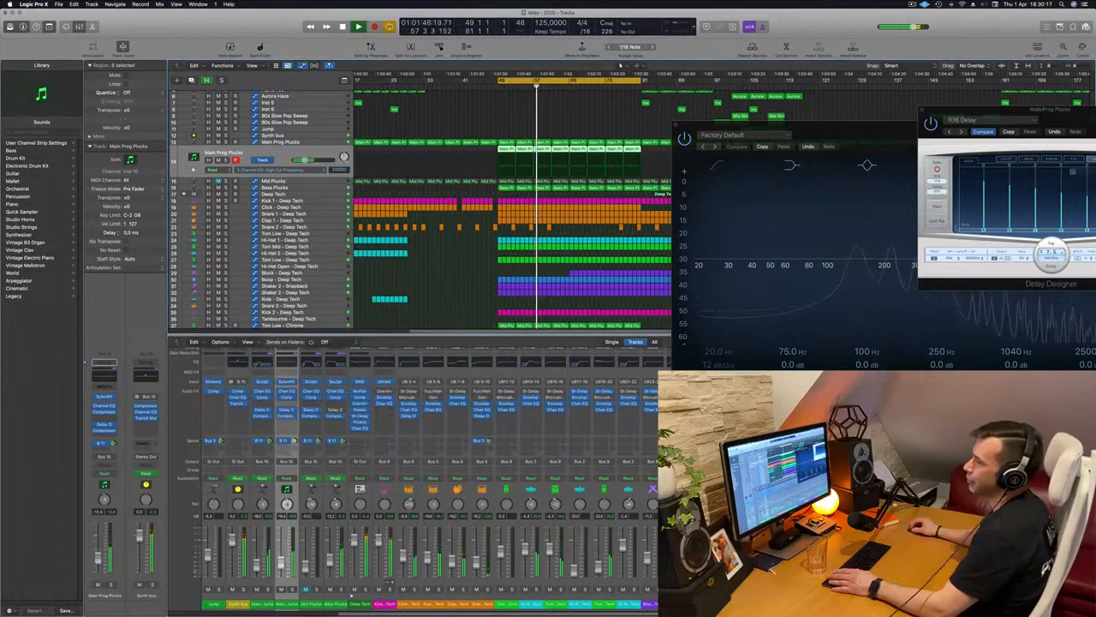
Close the Channel EQ window and switch the duplicated Main Prog Plucks track to Touch automation, with playback restarted at bar 49
{"action": "left_click_drag", "start_coordinate": [839, 129], "coordinate": [529, 168]}
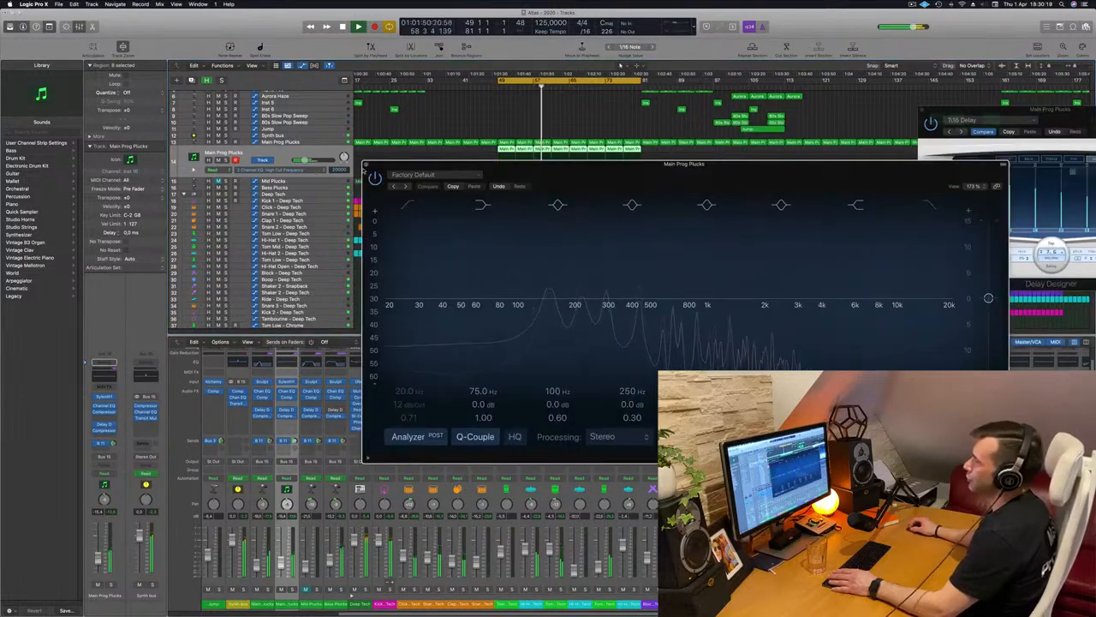
{"action": "left_click", "coordinate": [367, 164]}
{"action": "scroll", "coordinate": [496, 166], "scroll_direction": "up", "scroll_amount": 1}
{"action": "scroll", "coordinate": [496, 166], "scroll_direction": "up", "scroll_amount": 3}
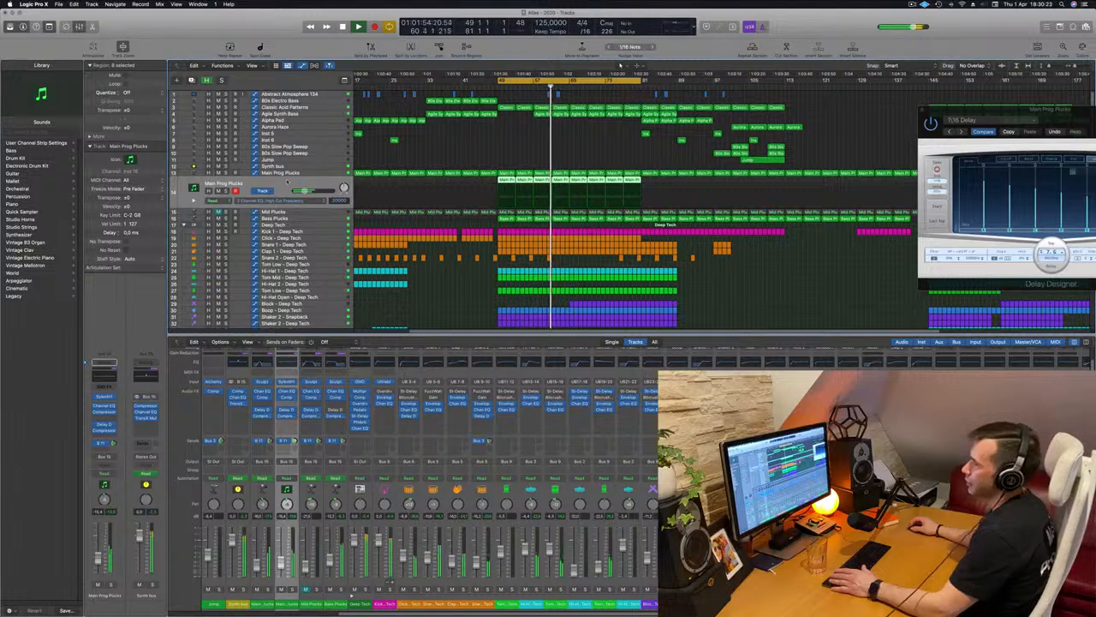
{"action": "left_click", "coordinate": [499, 86]}
{"action": "left_click", "coordinate": [107, 476]}
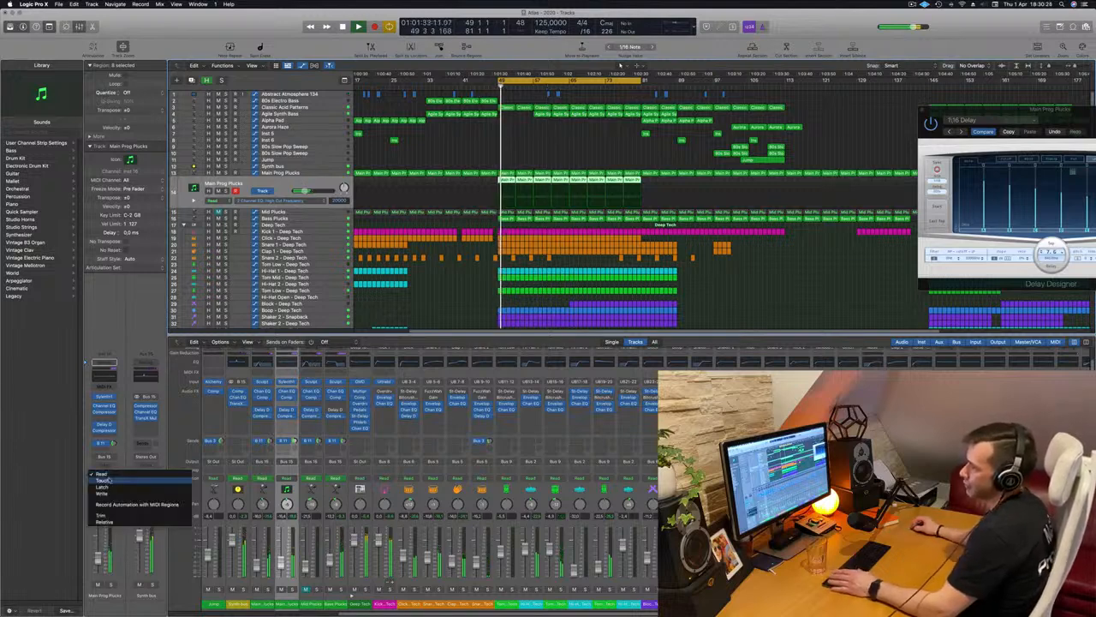
{"action": "left_click", "coordinate": [107, 486]}
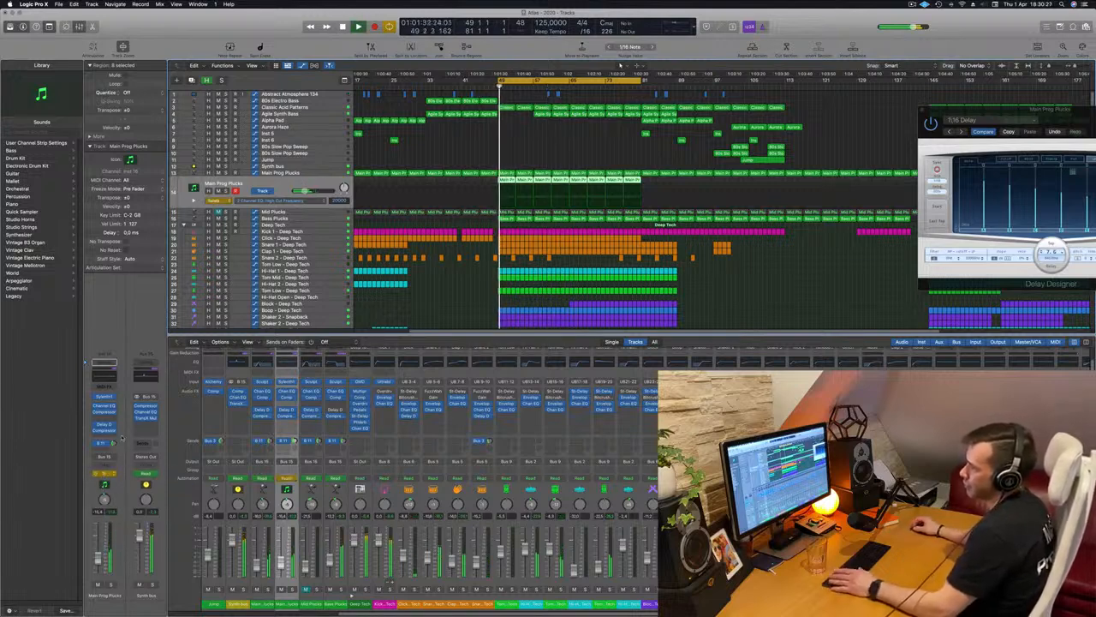
Write a brief Sylenth1 filter control cutoff move during playback to bring up its automation lane, and close the instrument window
{"action": "left_click", "coordinate": [103, 397]}
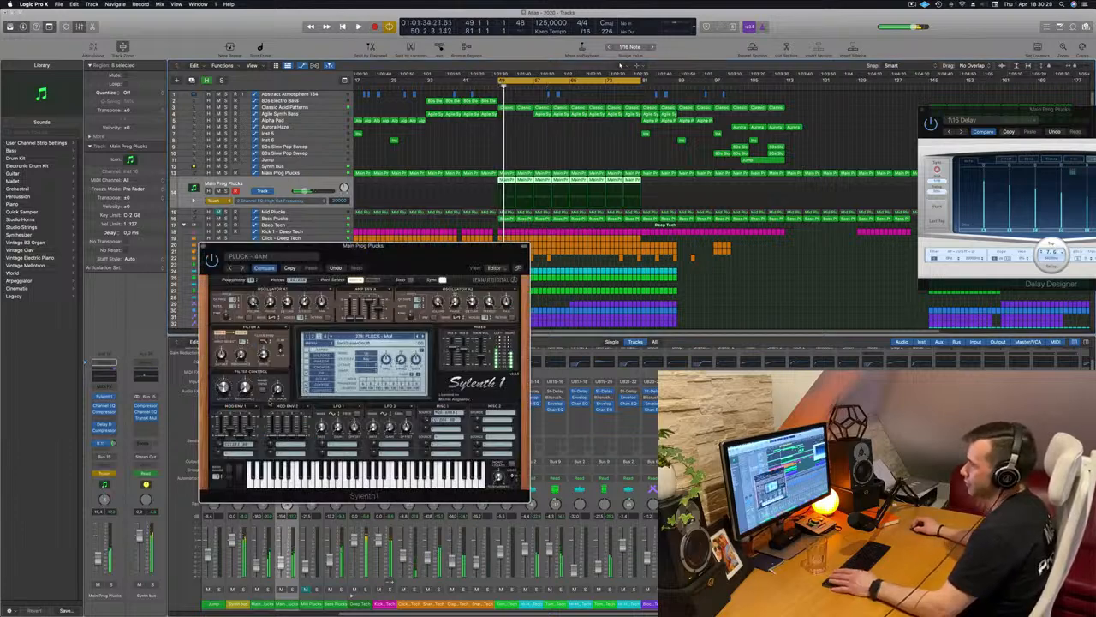
{"action": "key", "text": "space"}
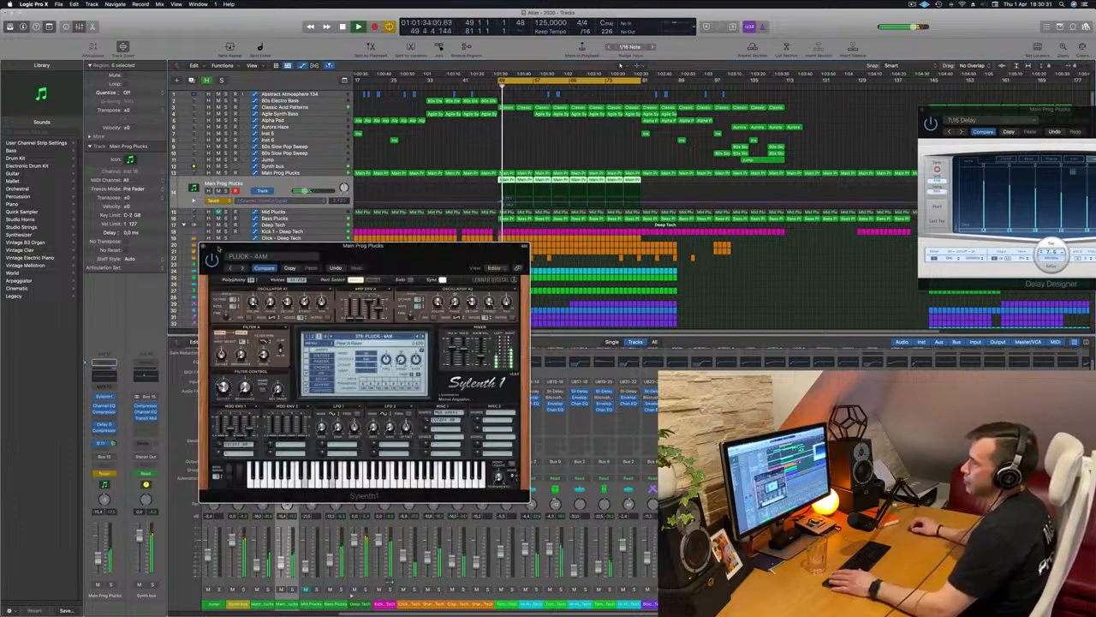
{"action": "left_click", "coordinate": [203, 246]}
Shape the filter cutoff automation between bars 49 and 81 on the duplicated Main Prog Plucks track, and select the Synth bus track
{"action": "left_click", "coordinate": [500, 204]}
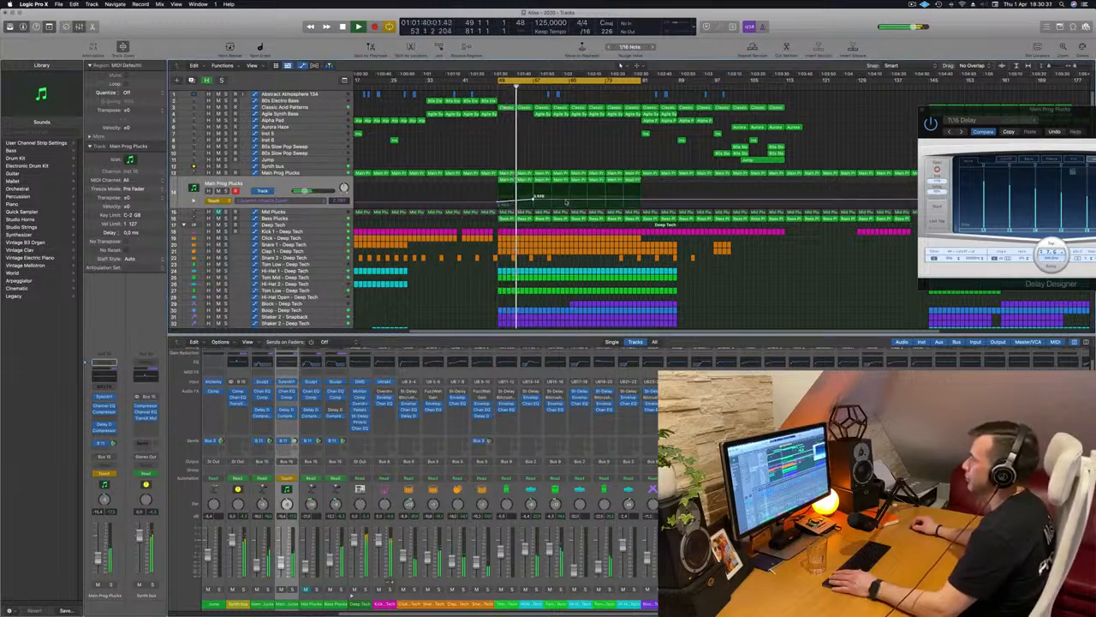
{"action": "left_click_drag", "start_coordinate": [569, 202], "coordinate": [640, 205]}
{"action": "left_click", "coordinate": [640, 203]}
{"action": "left_click", "coordinate": [329, 167]}
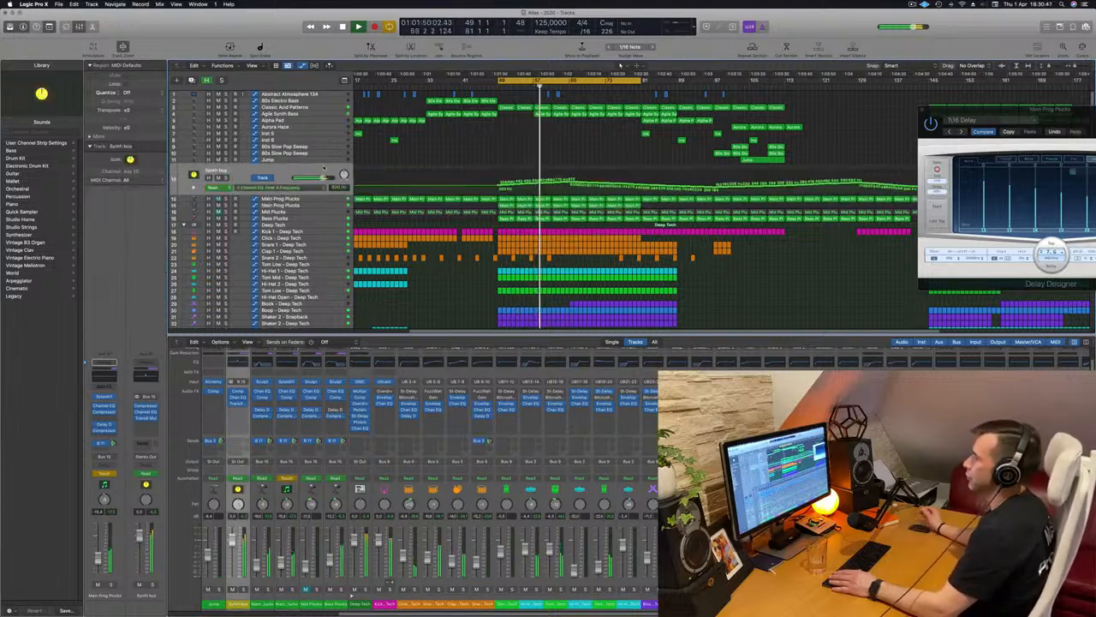